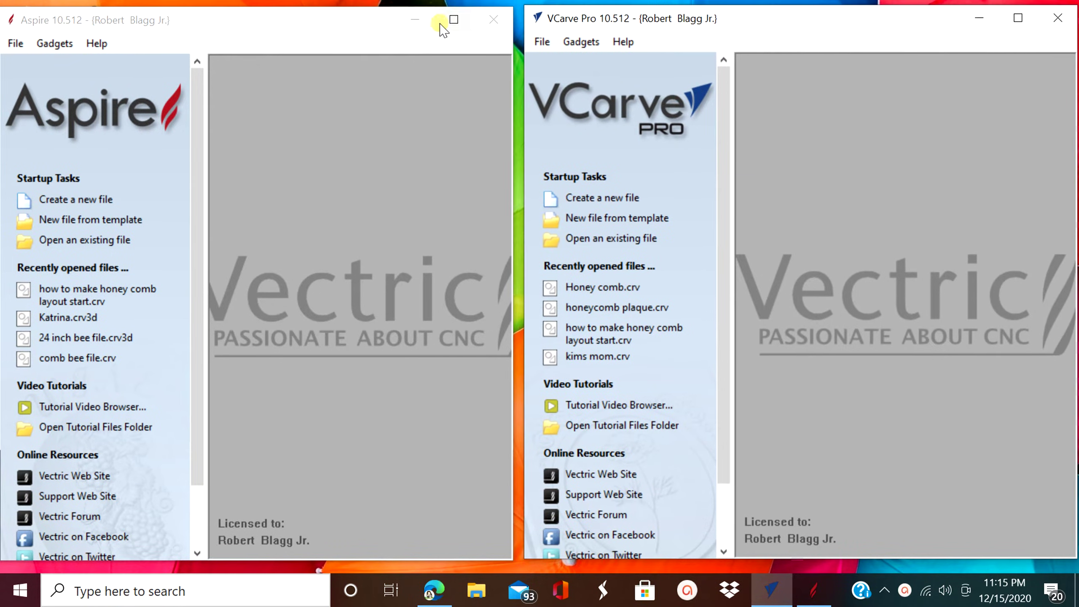
Arrange the Aspire and VCarve Pro windows side by side on screen.
left_click_drag(275, 14, 280, 15)
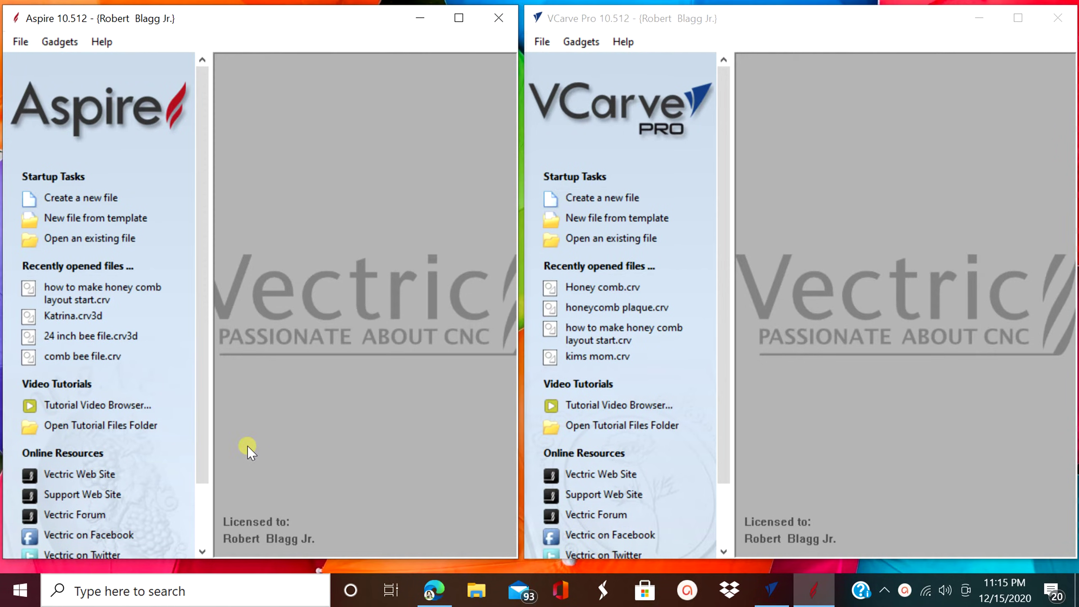
left_click_drag(202, 330, 201, 345)
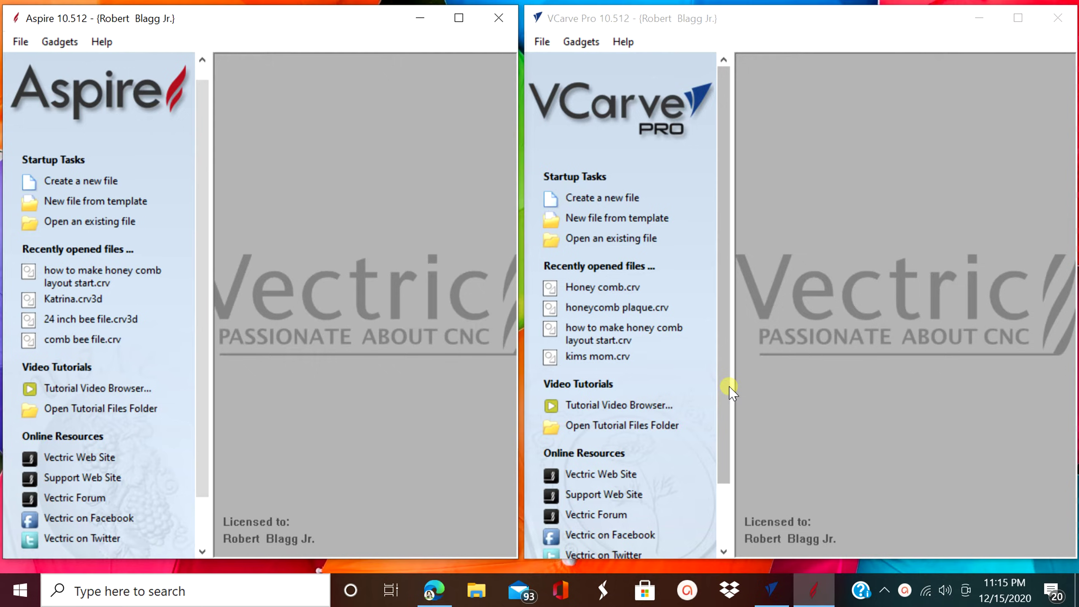
left_click_drag(726, 387, 727, 417)
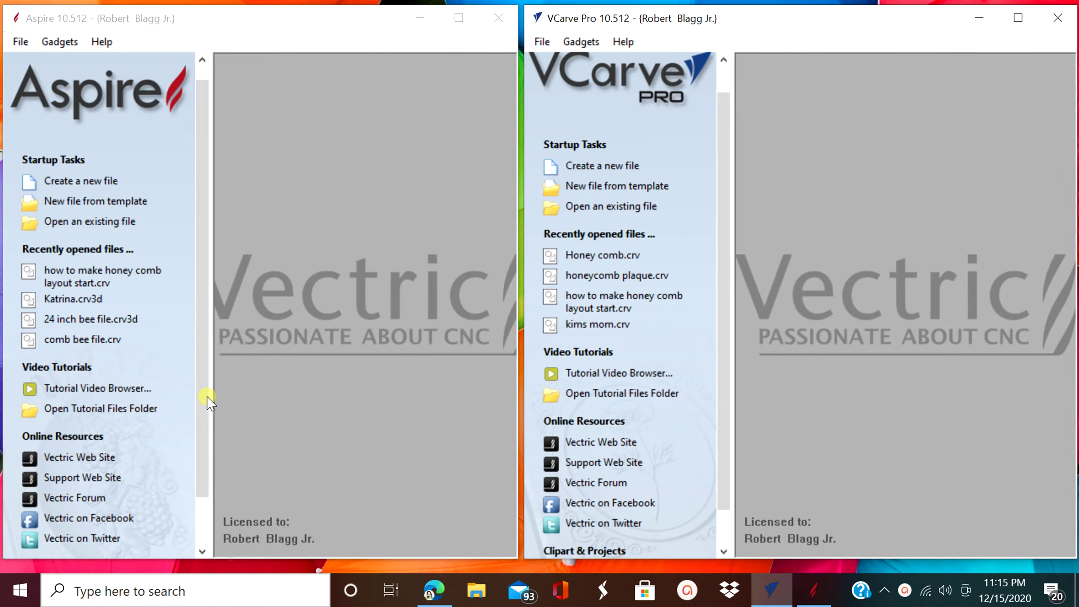
mouse_move(206, 398)
left_mouse_down()
mouse_move(211, 457)
mouse_move(225, 405)
left_mouse_up()
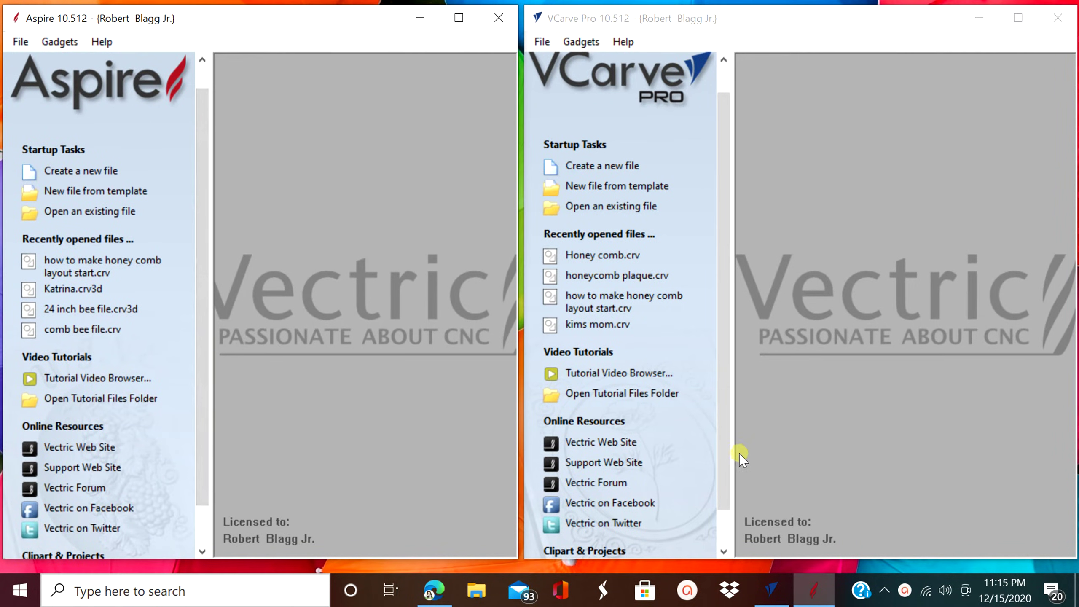
left_click_drag(724, 447, 724, 444)
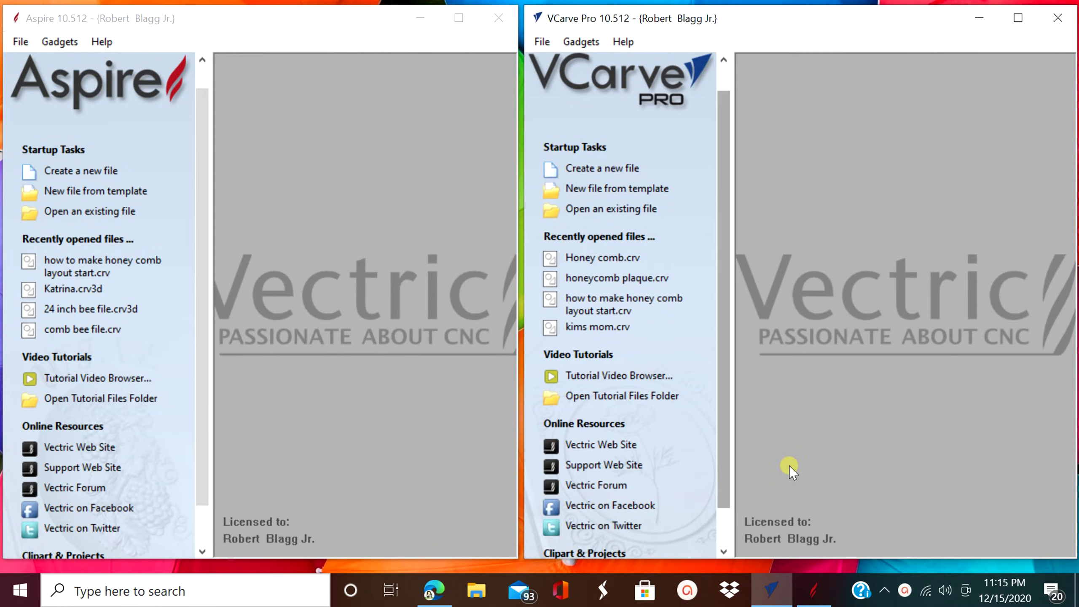
Create new jobs: 15 × 15 × 1 in in Aspire and 18 × 9.625 × 0.75 in in VCarve Pro.
left_click(110, 172)
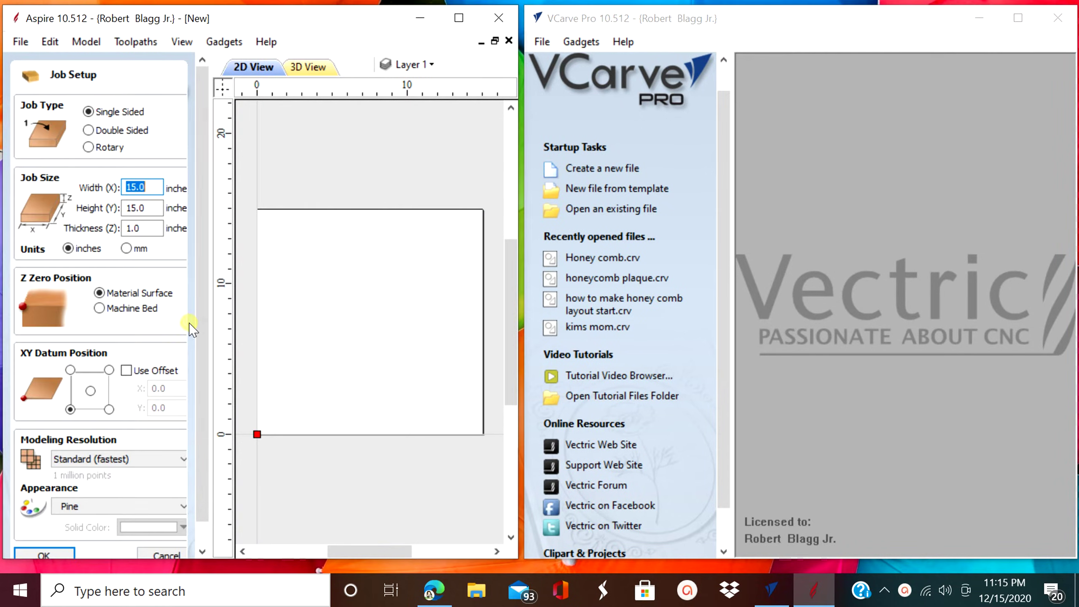
left_click(595, 168)
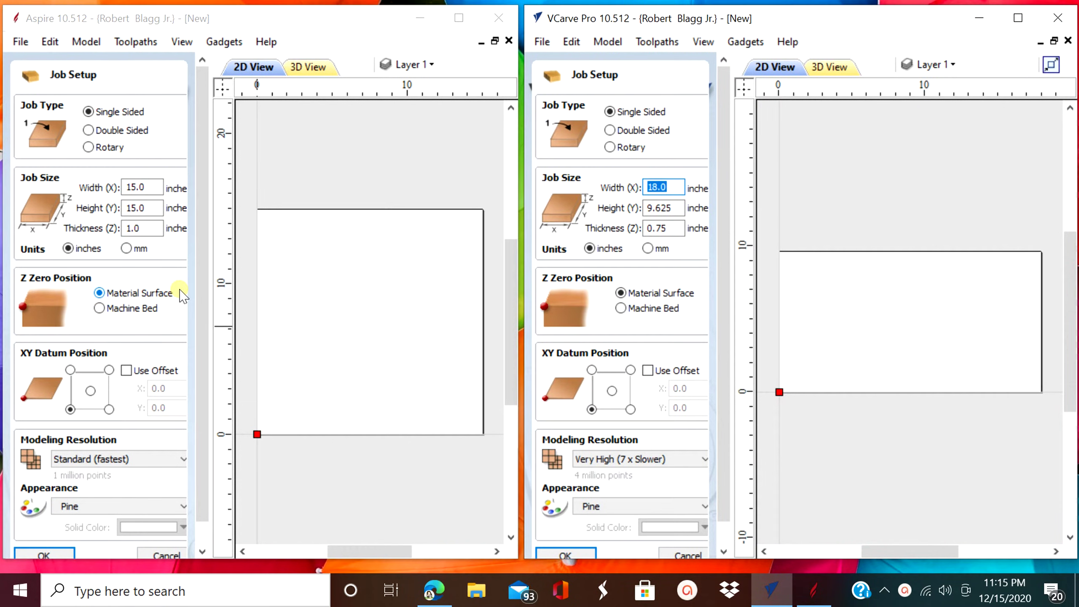
left_click_drag(201, 274, 204, 303)
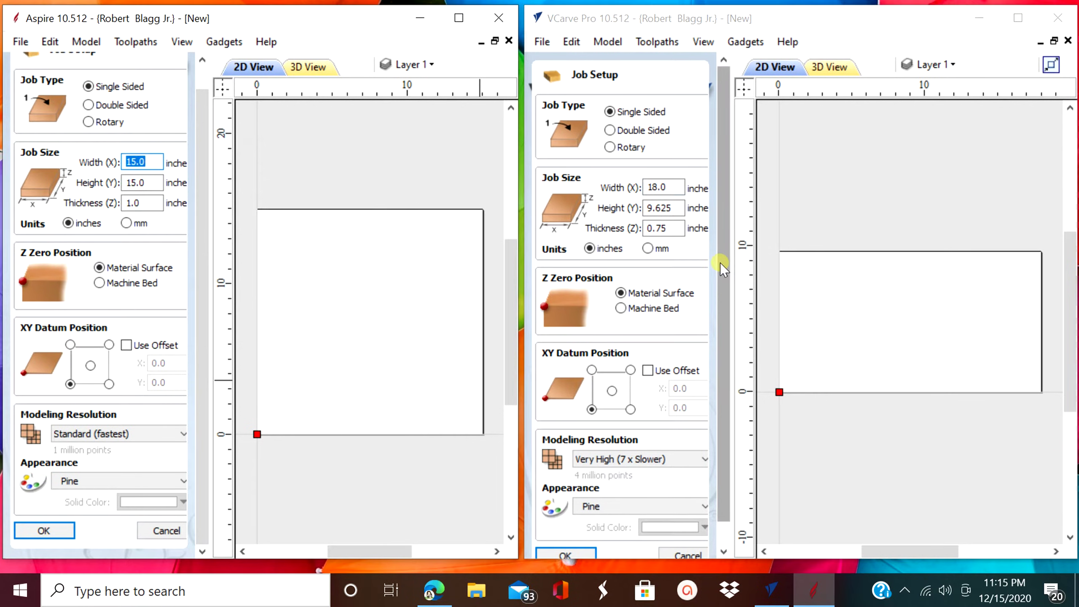
left_click_drag(721, 262, 722, 297)
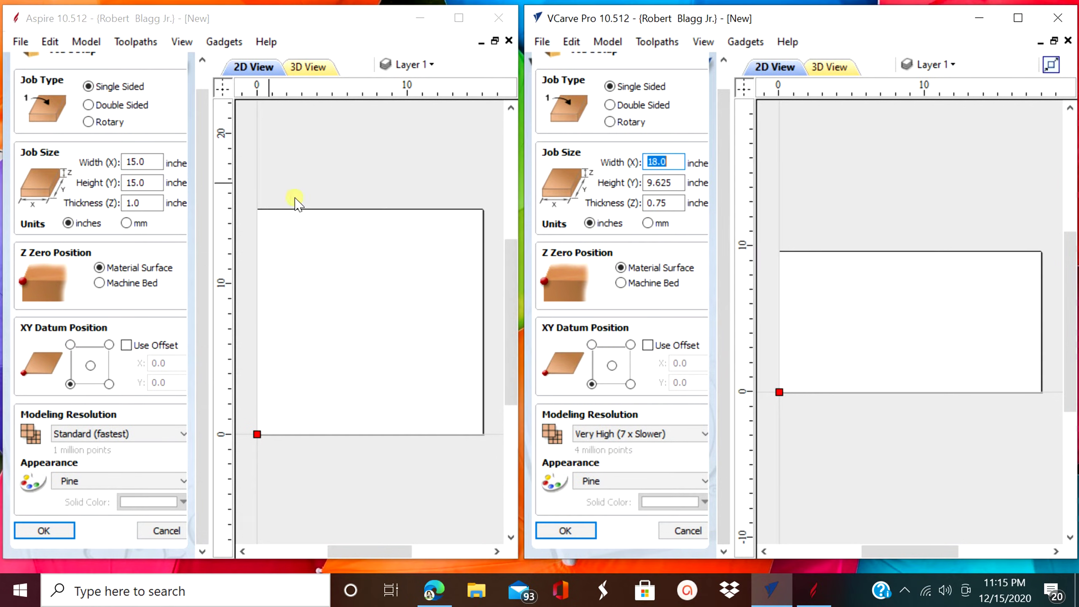
left_click(45, 529)
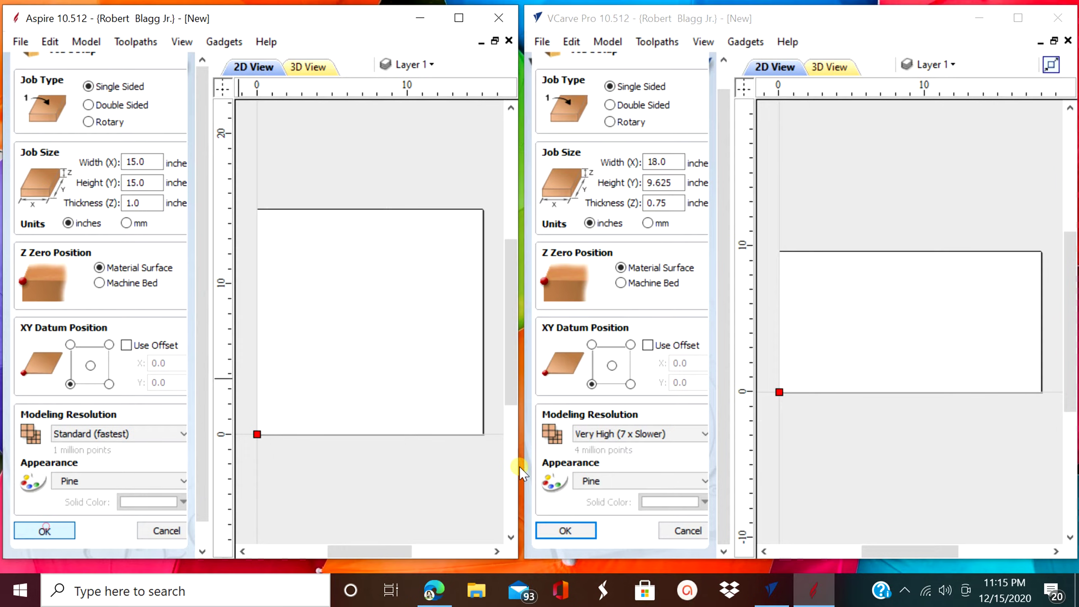
left_click(580, 532)
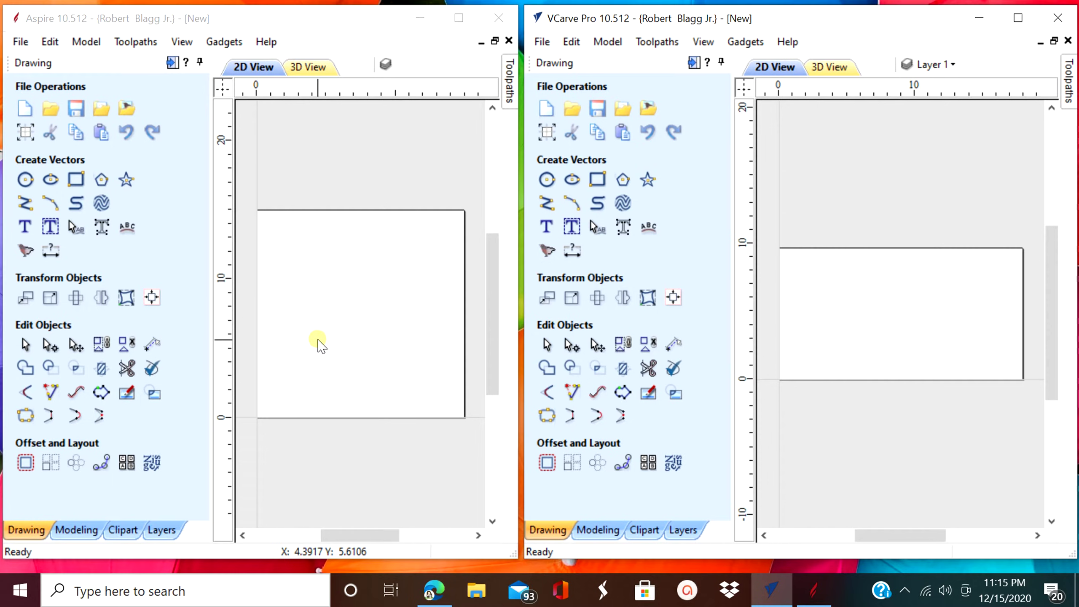
scroll(967, 330, "up", 2)
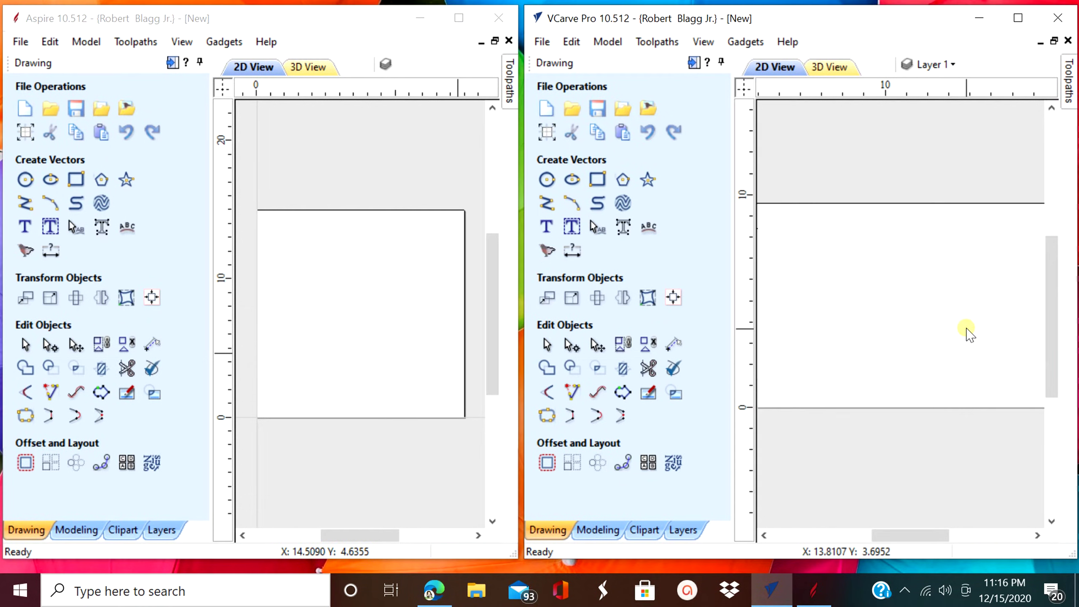
scroll(967, 329, "down", 2)
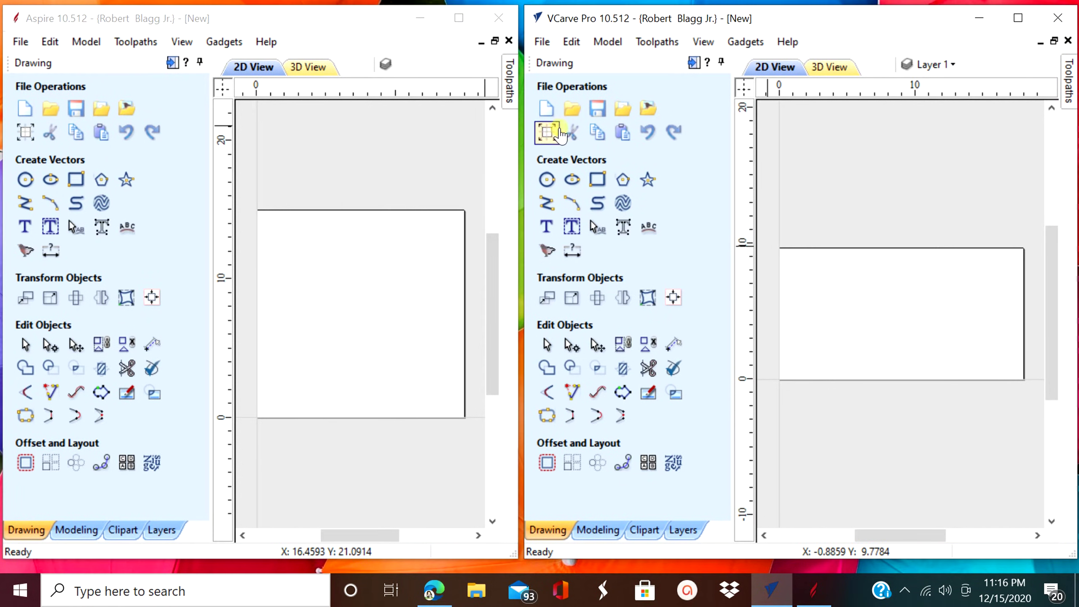
left_click(547, 134)
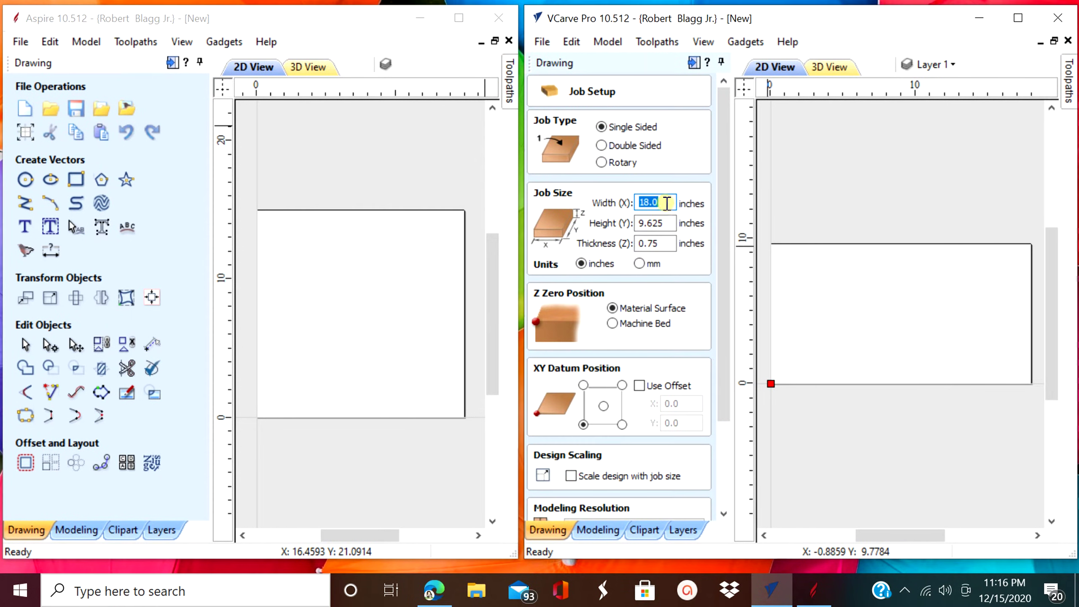
left_click(25, 138)
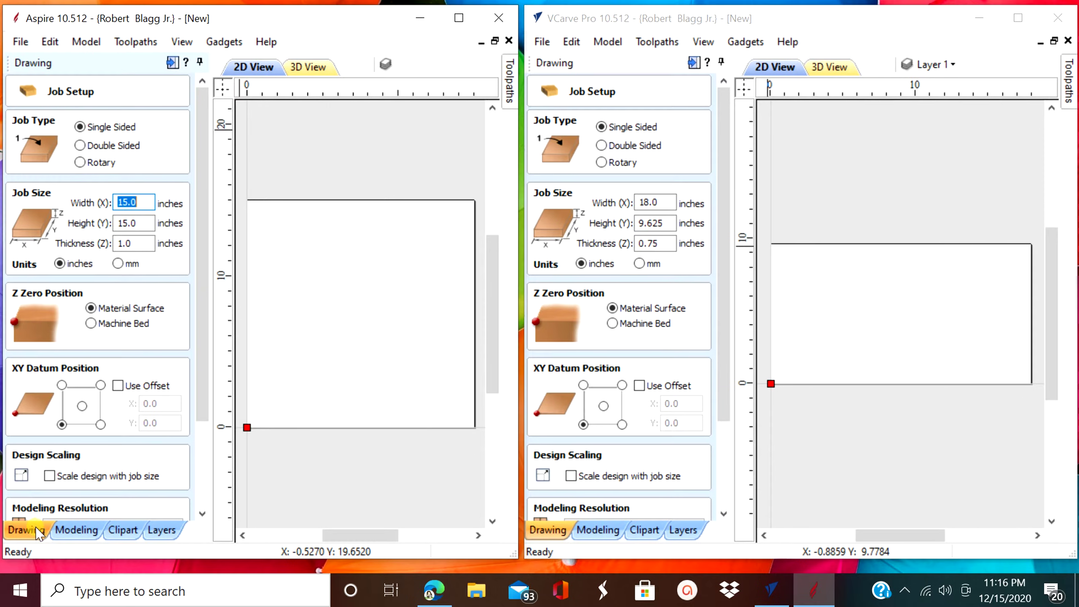
scroll(143, 471, "down", 2)
scroll(66, 475, "down", 2)
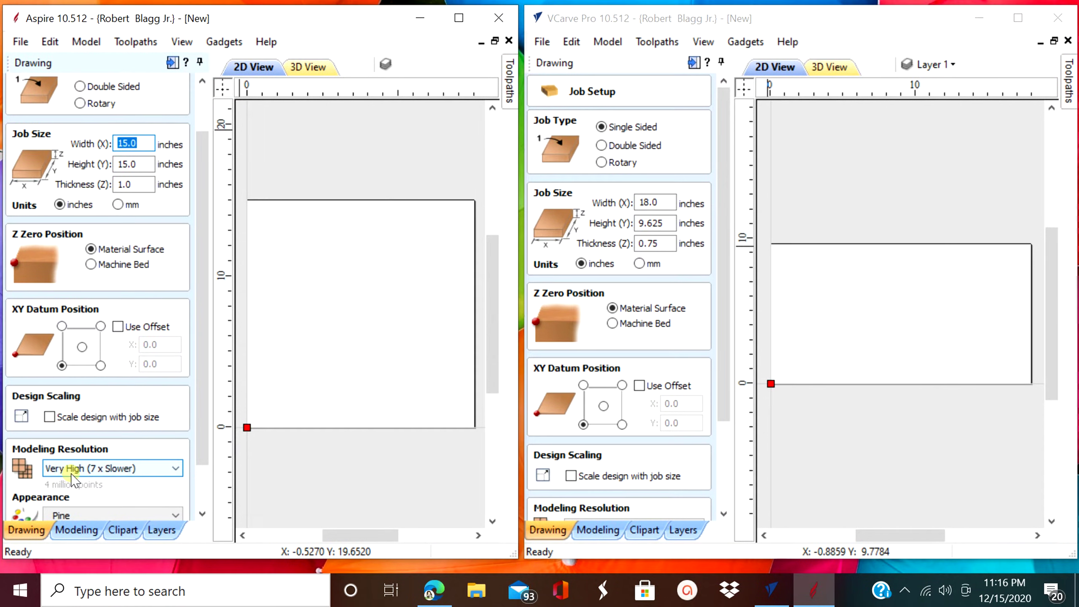
scroll(90, 501, "down", 3)
scroll(194, 504, "down", 2)
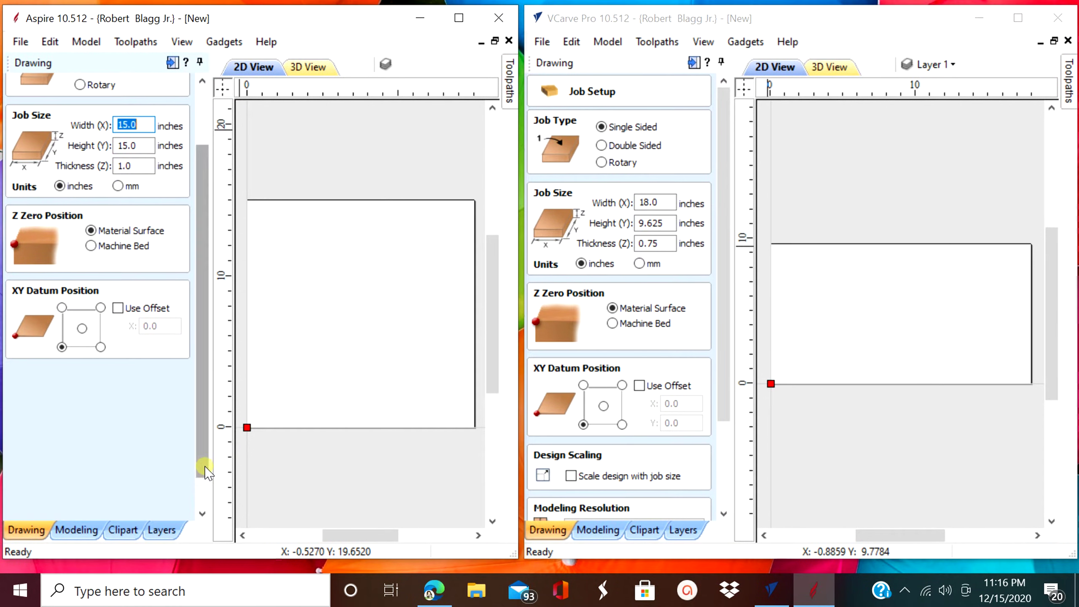
left_click(146, 509)
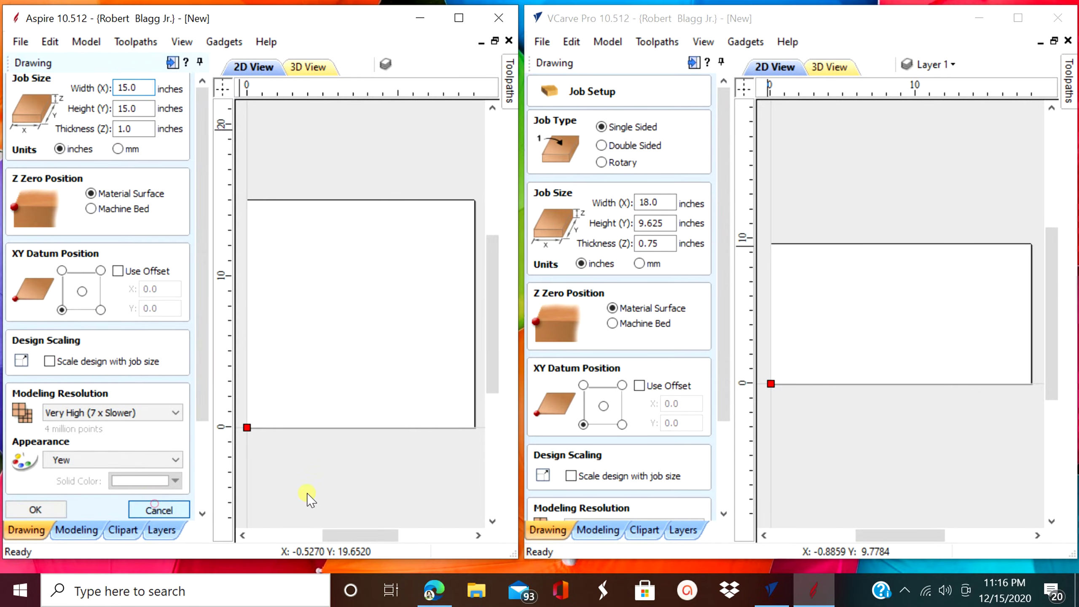
left_click_drag(727, 342, 733, 408)
Compare both programs' Modeling tools and show the carved sun-face relief in 3D.
left_click(698, 506)
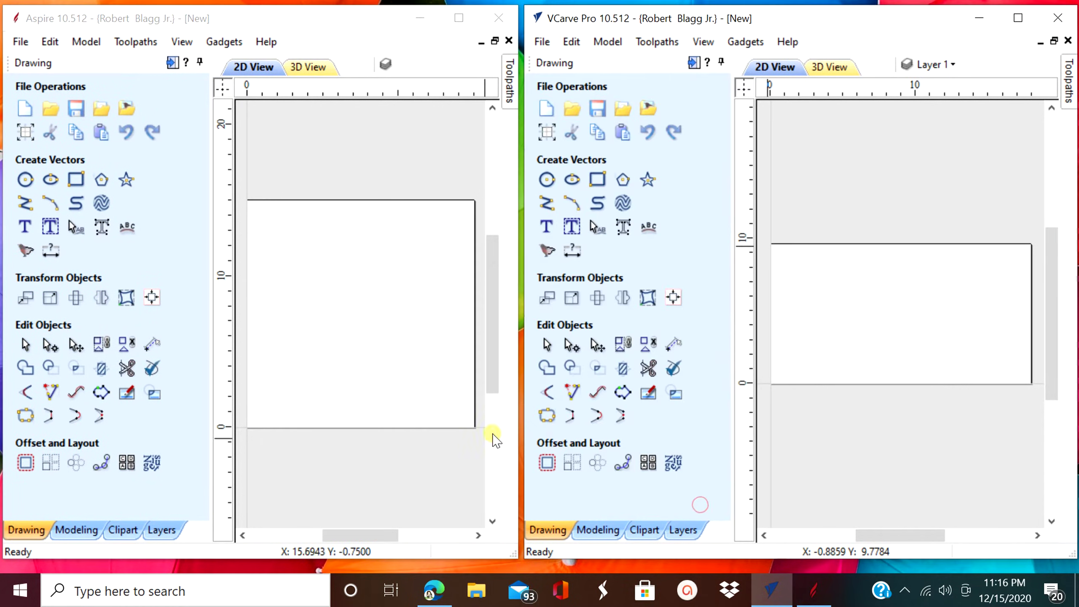
left_click(76, 530)
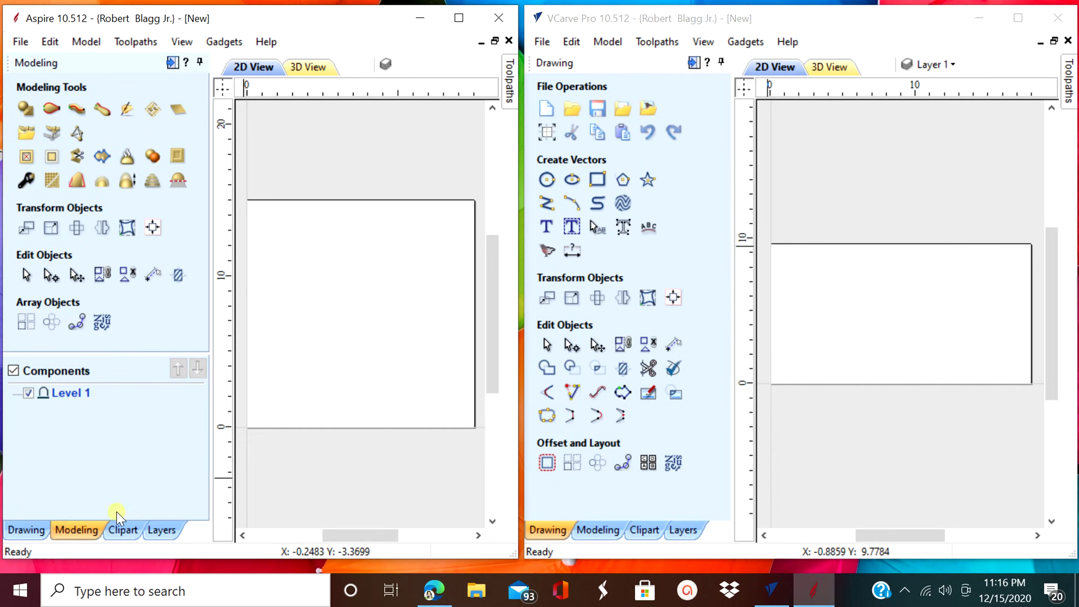
left_click(598, 530)
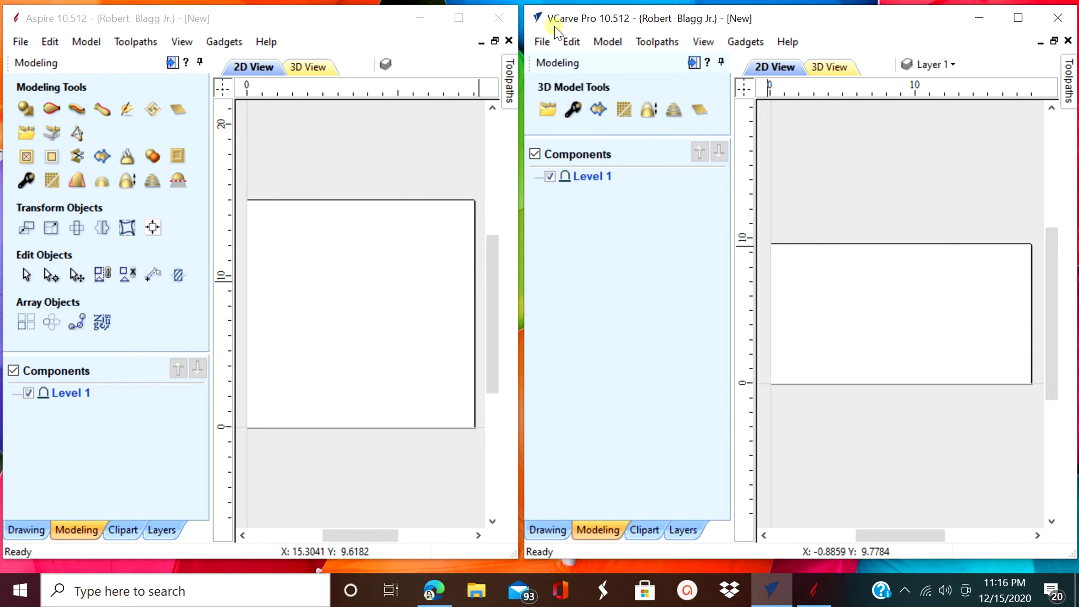
left_click(547, 110)
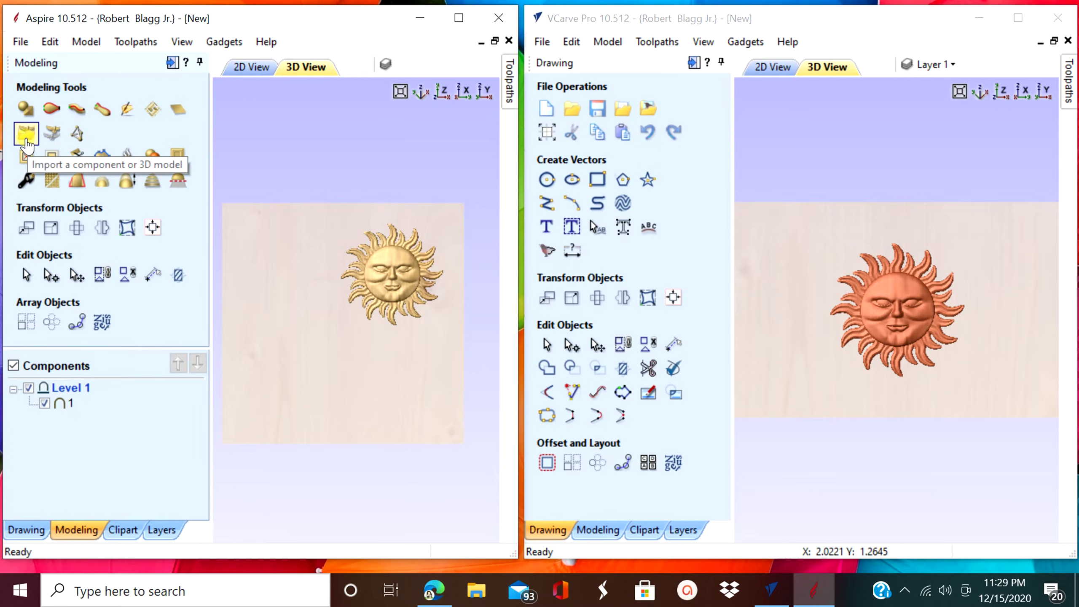
Import sun-face model file 1 as a component, zero plane at full 54.6259-inch depth.
left_click(26, 137)
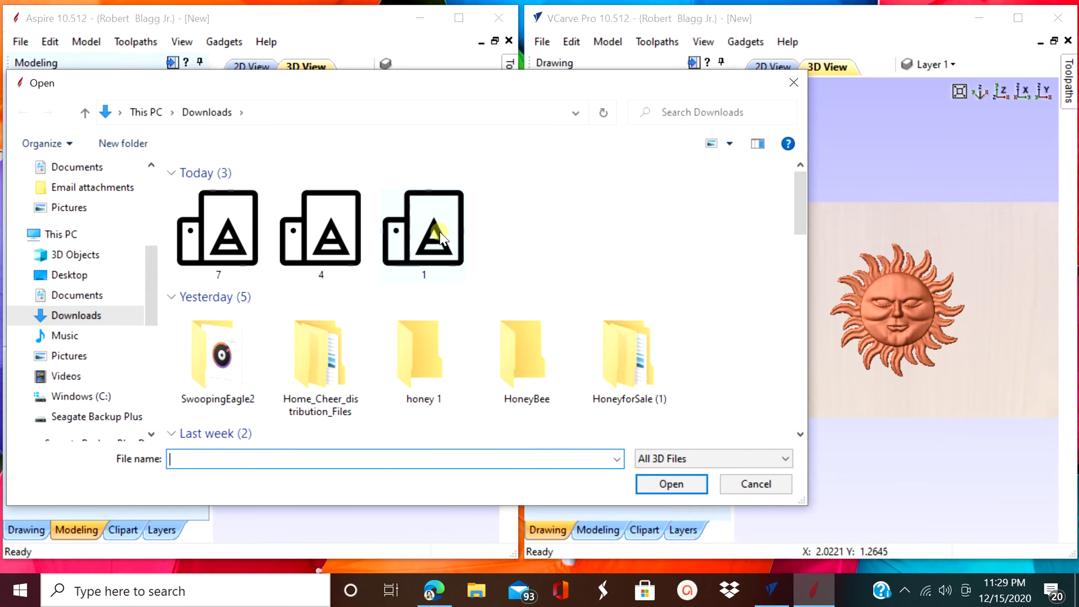
left_click(440, 234)
left_click(667, 482)
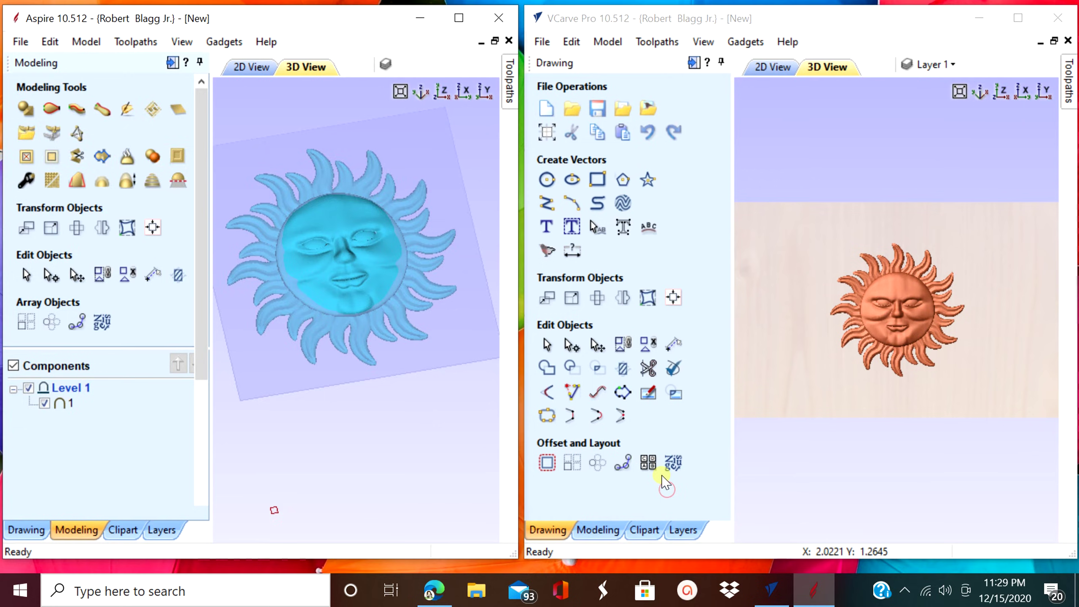
left_click_drag(206, 336, 201, 463)
left_click_drag(94, 346, 92, 380)
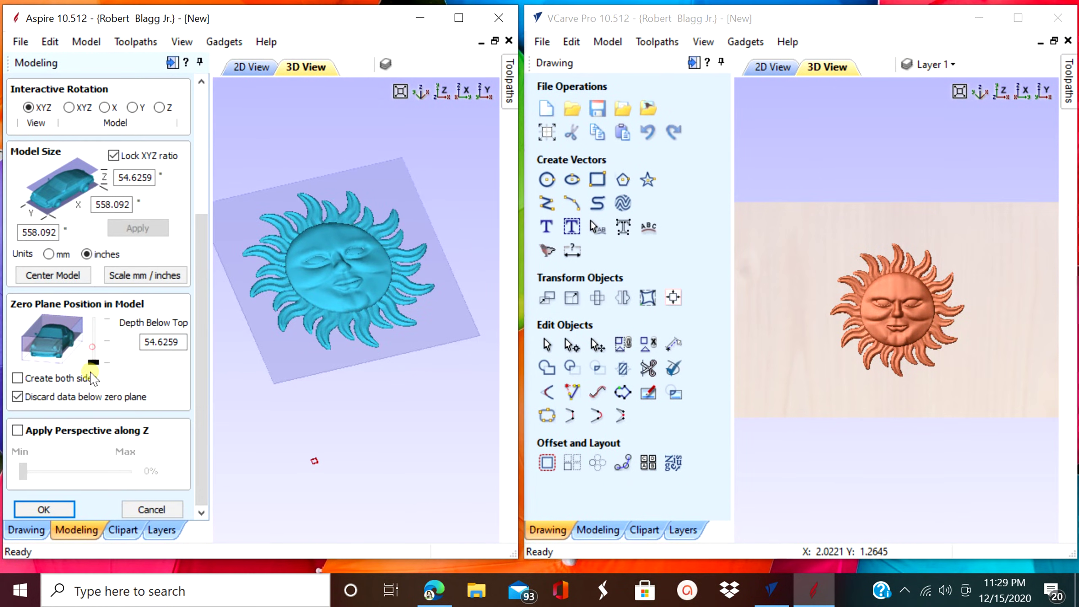
left_click(46, 509)
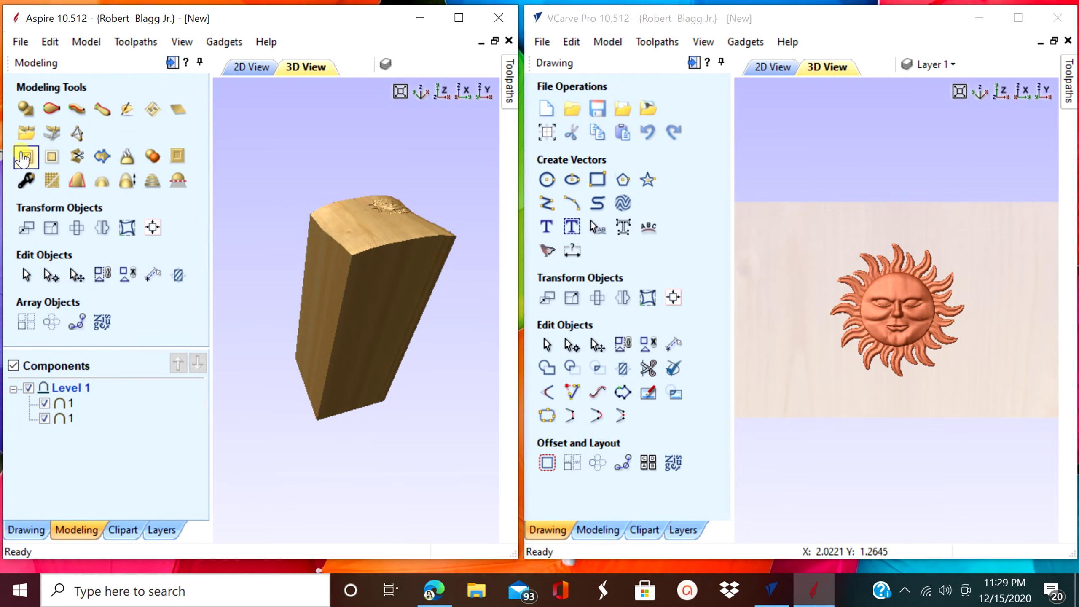
Resize the imported sun to 5 inches wide.
left_click(25, 529)
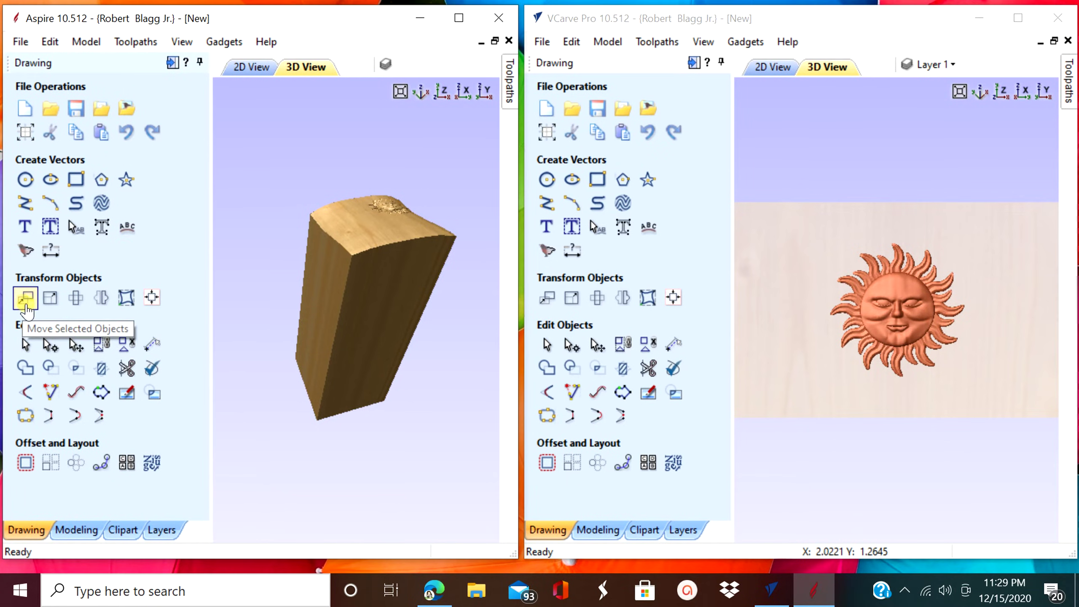
left_click(49, 299)
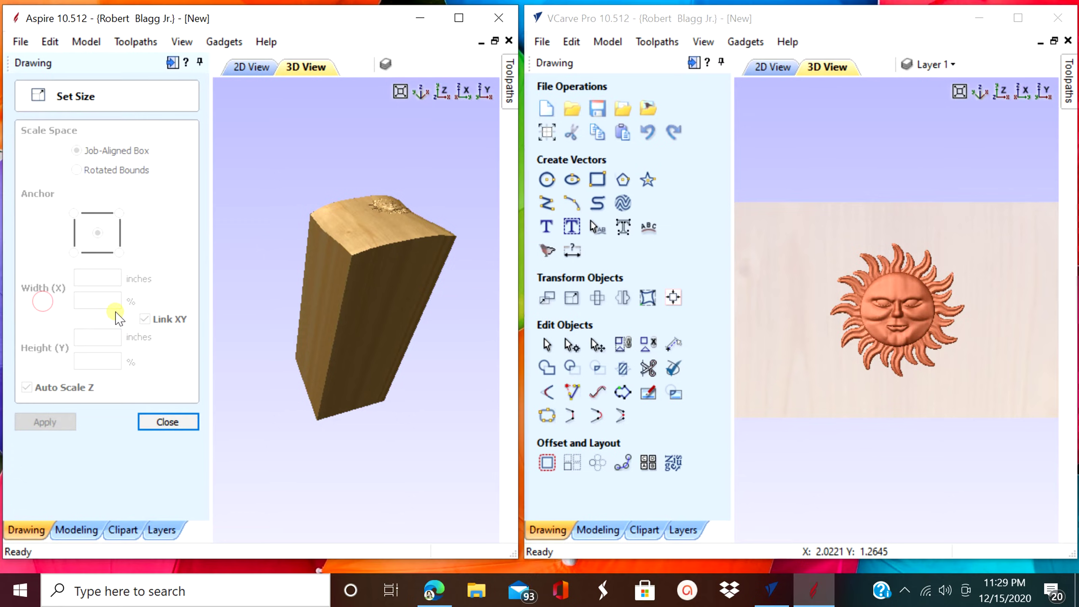
left_click(245, 65)
left_click(337, 204)
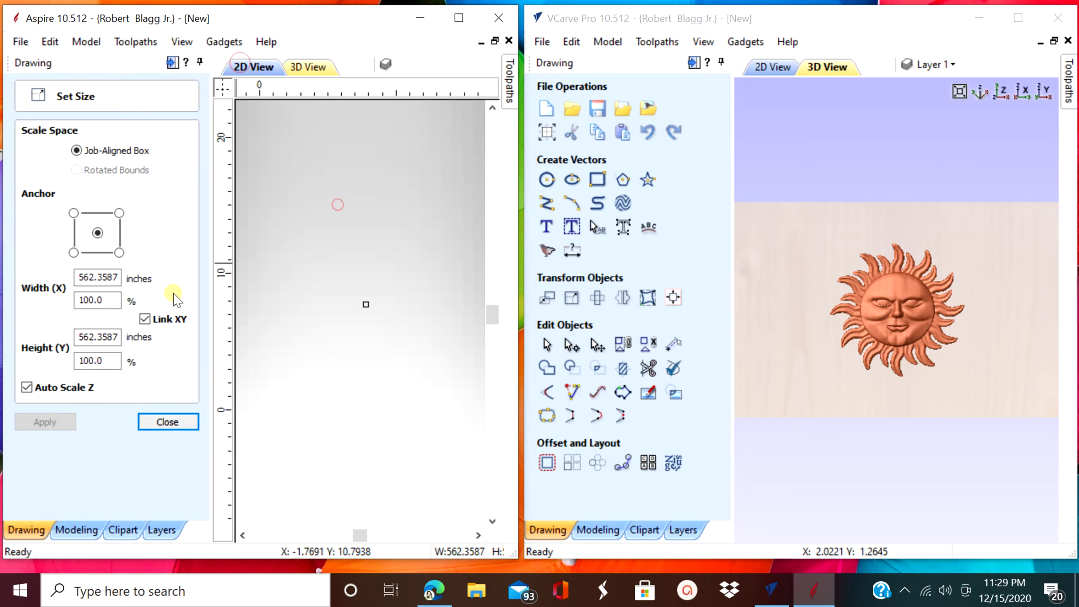
left_click_drag(116, 277, 36, 294)
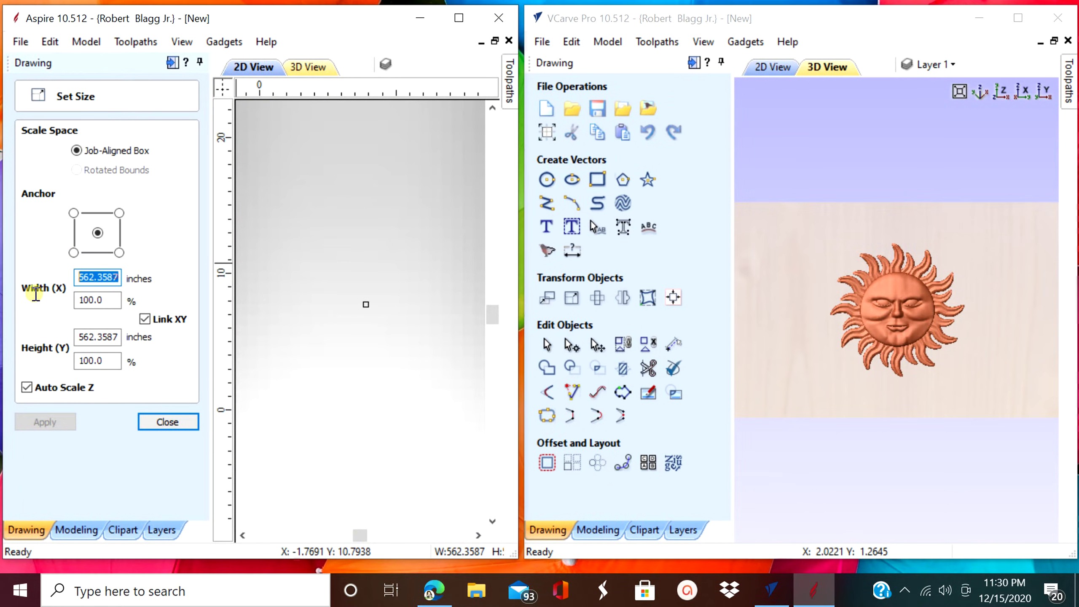
type("5")
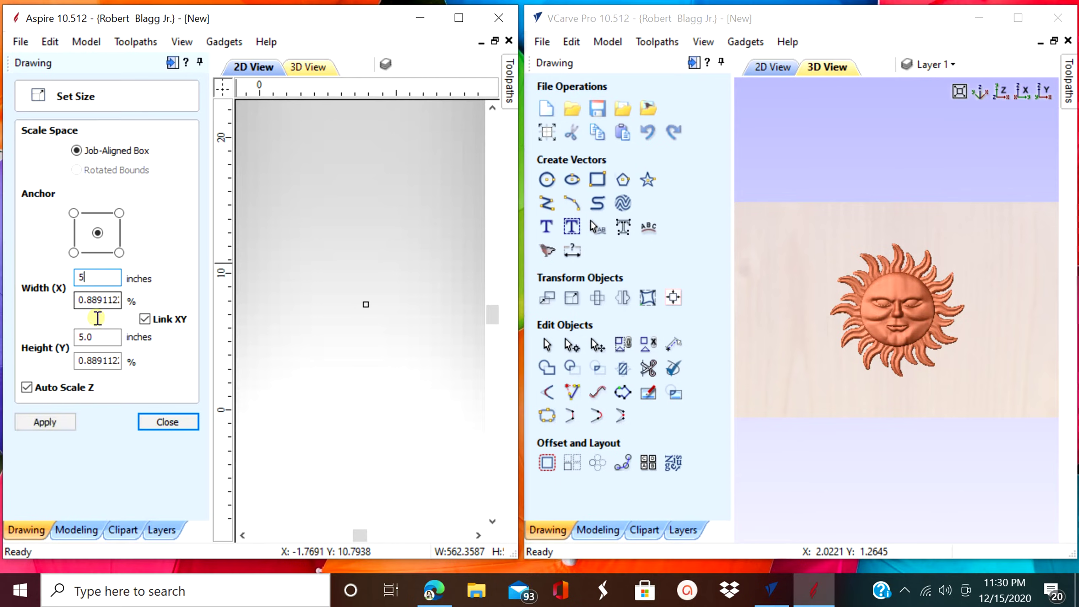
left_click(71, 419)
Move the 5-inch sun to the board's lower left and view it from above in 3D.
left_click_drag(366, 304, 318, 333)
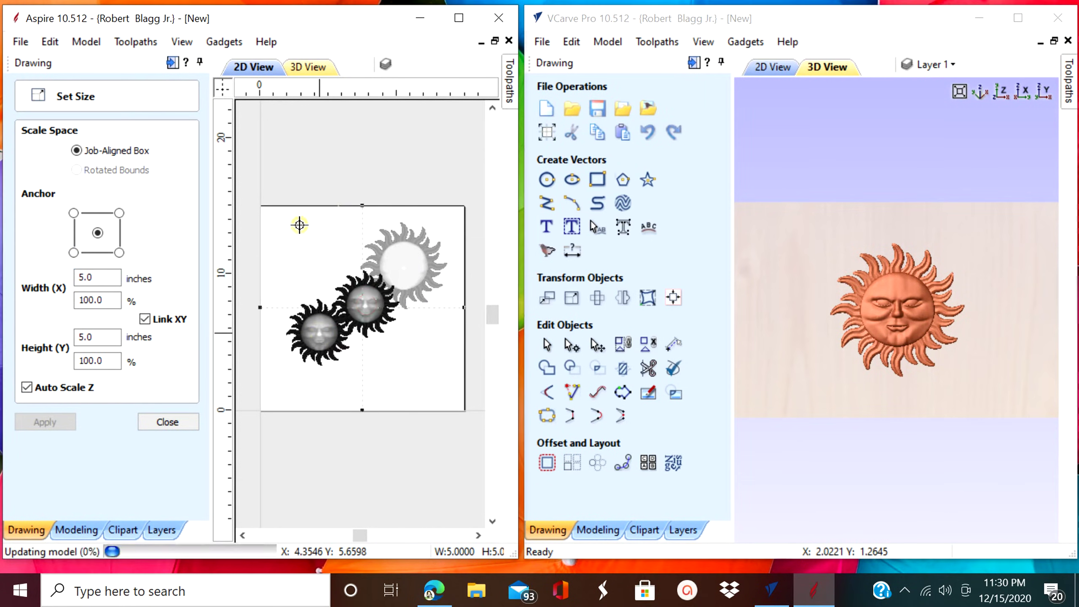
left_click(308, 66)
scroll(359, 389, "up", 3)
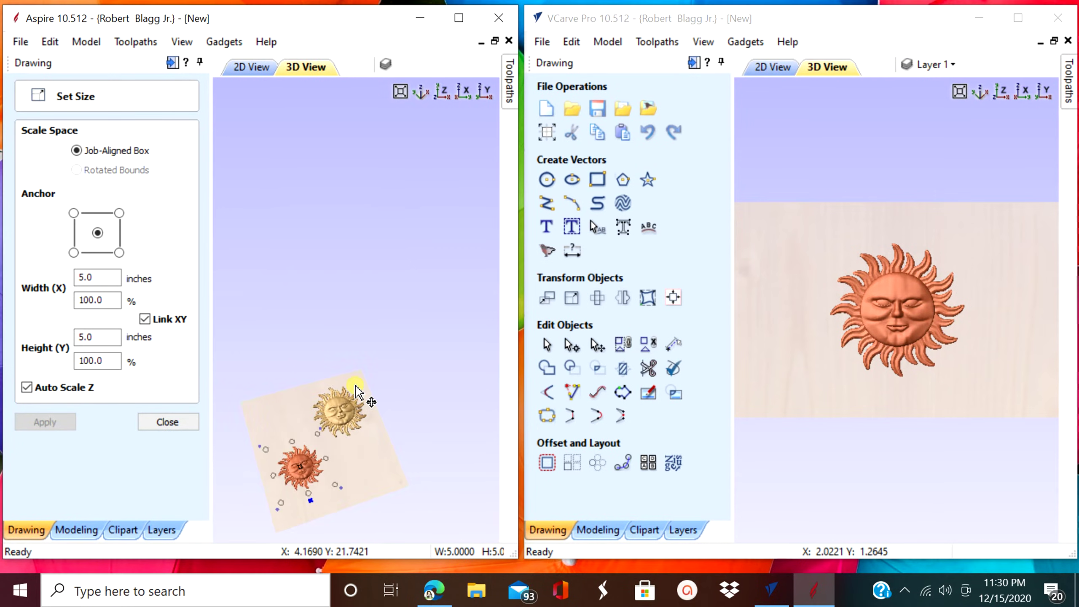
left_click(439, 99)
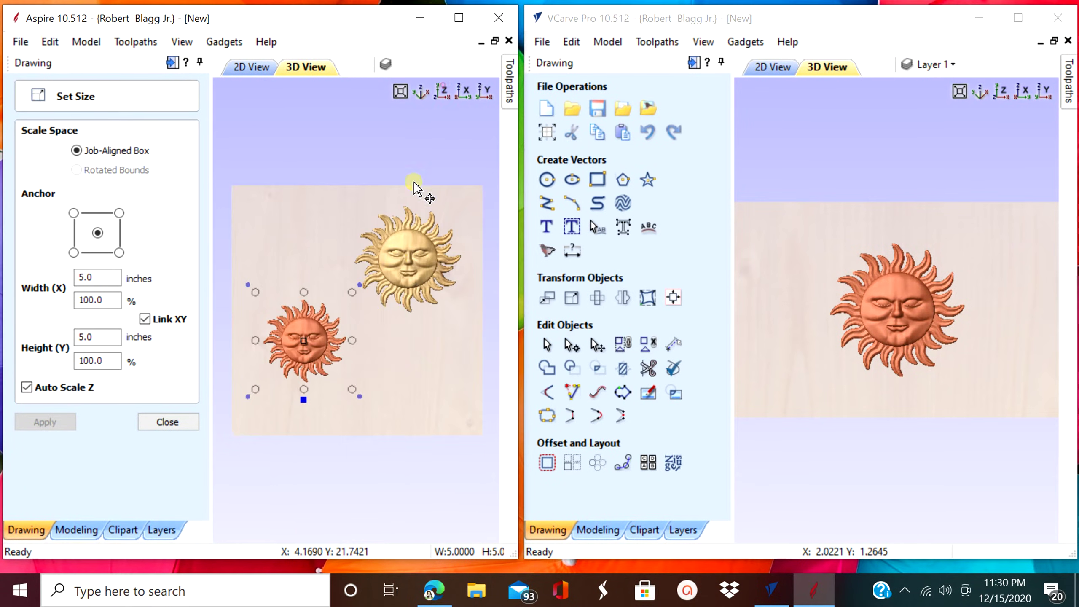
scroll(373, 314, "up", 2)
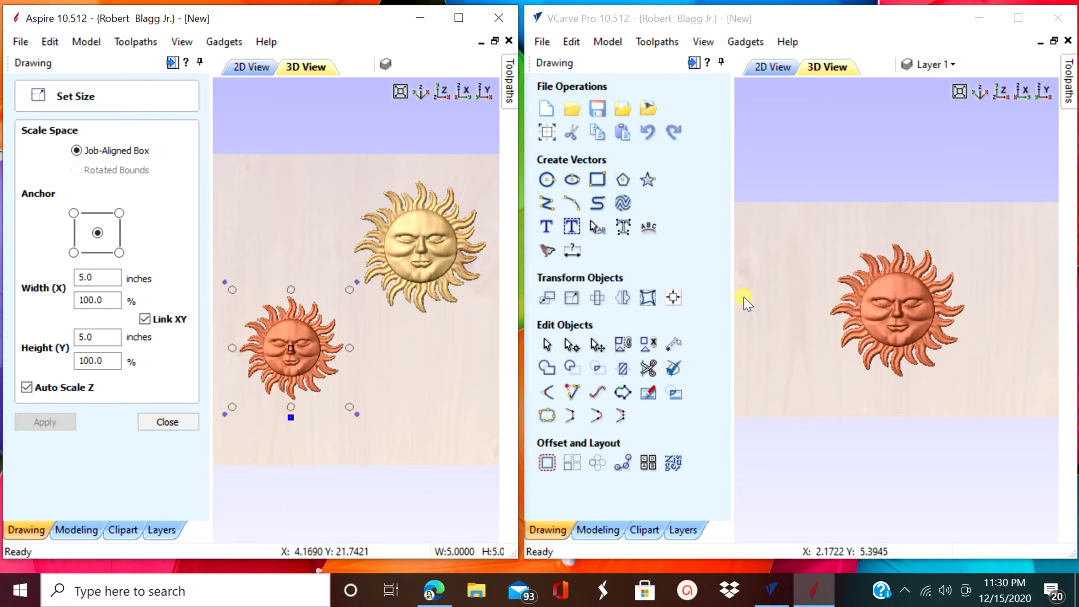
Try importing model file 1 into VCarve Pro and dismiss the single-model warning.
left_click(598, 532)
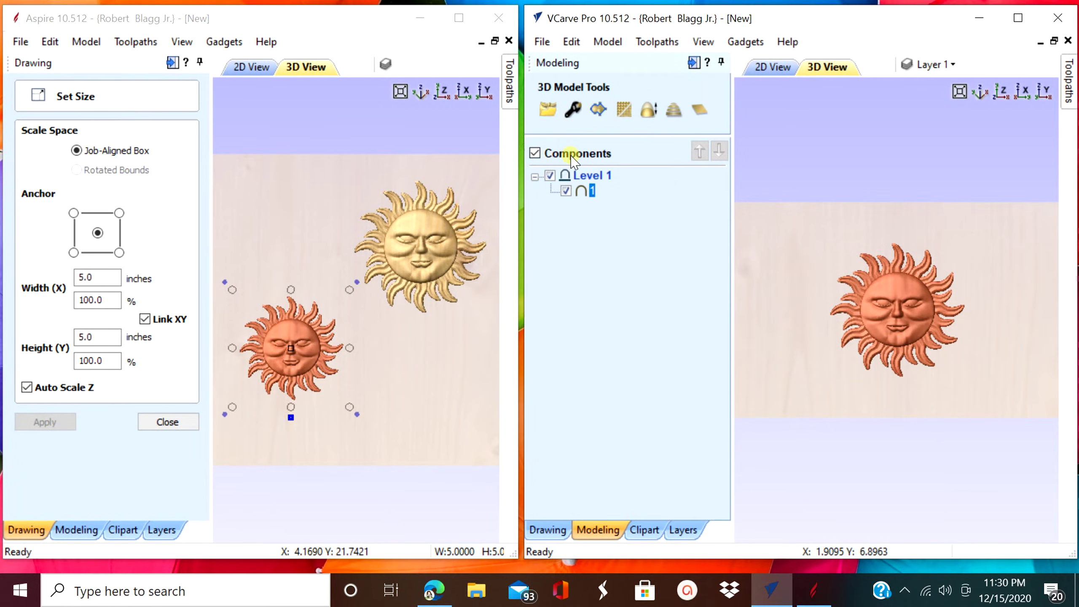
left_click(545, 112)
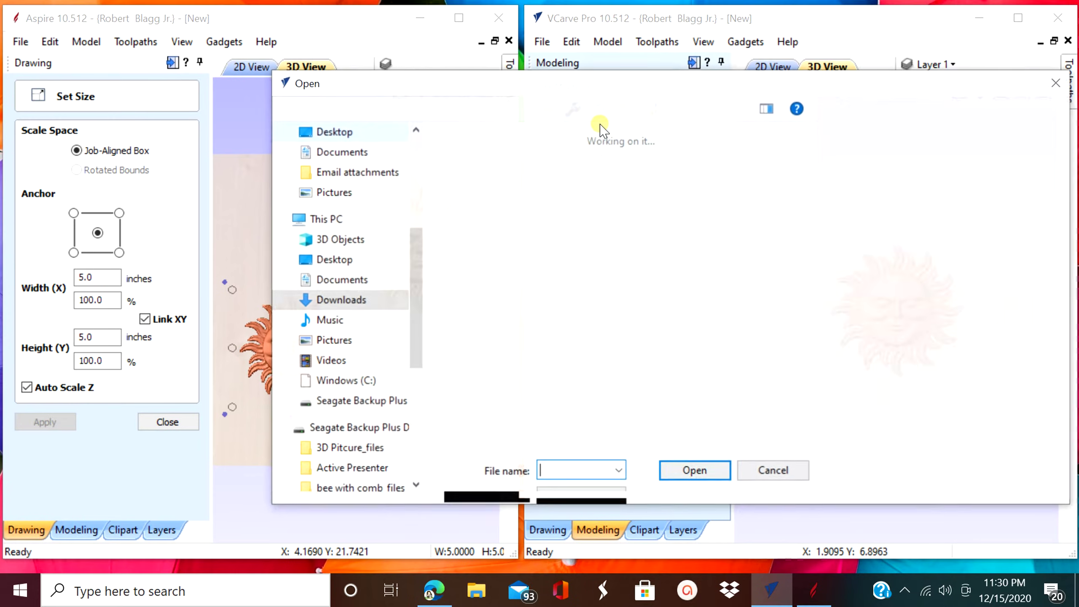
left_click(698, 240)
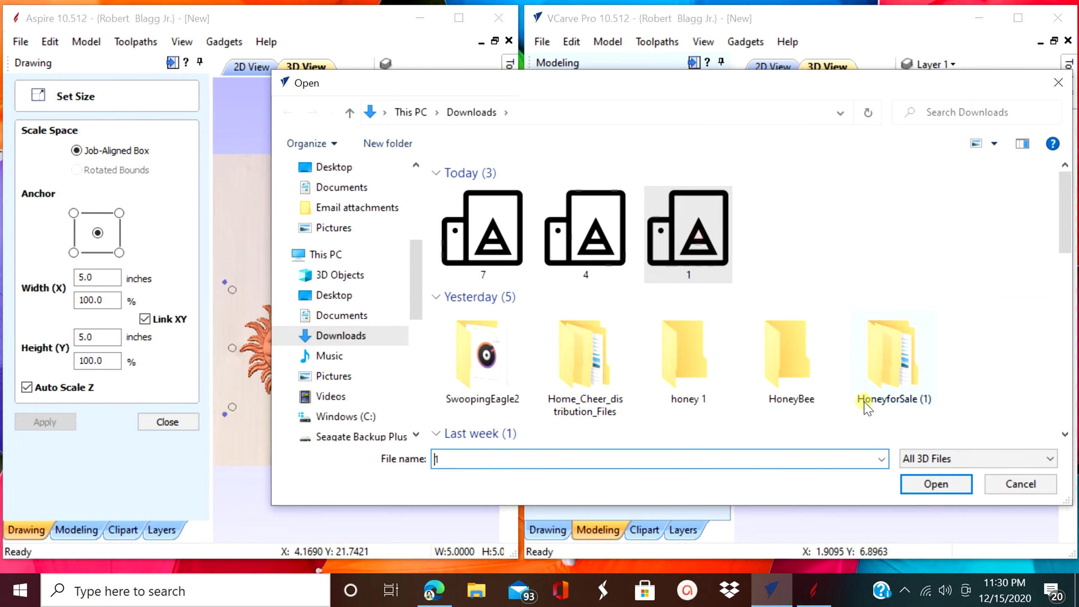
left_click(671, 238)
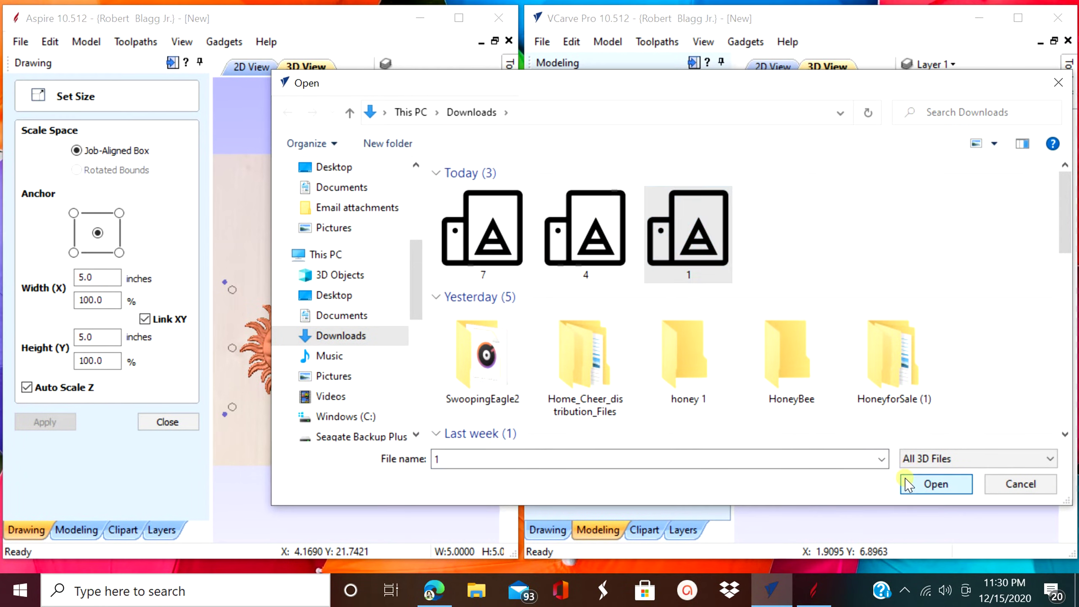
left_click(905, 480)
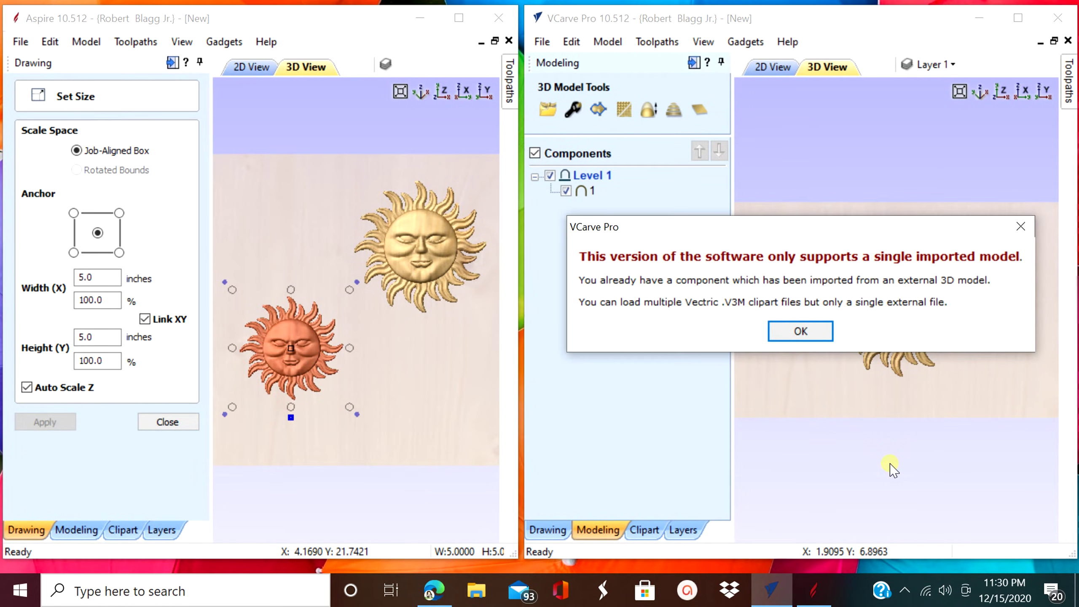
left_click(800, 331)
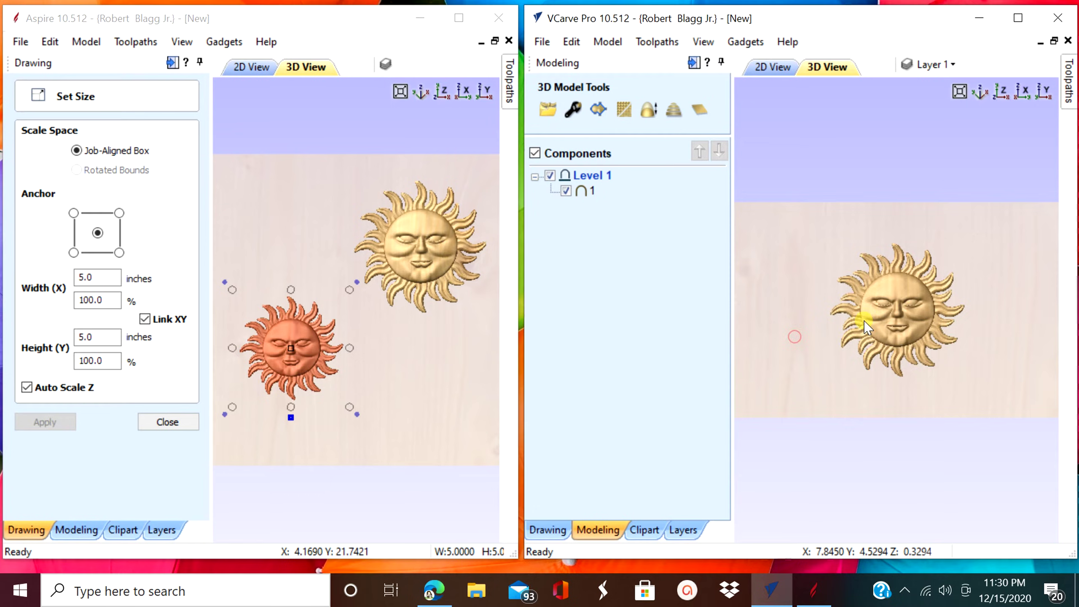
Retry the file 1 import in VCarve Pro, getting the single-model warning again, and close Aspire's Set Size form.
left_click_drag(862, 308, 902, 419)
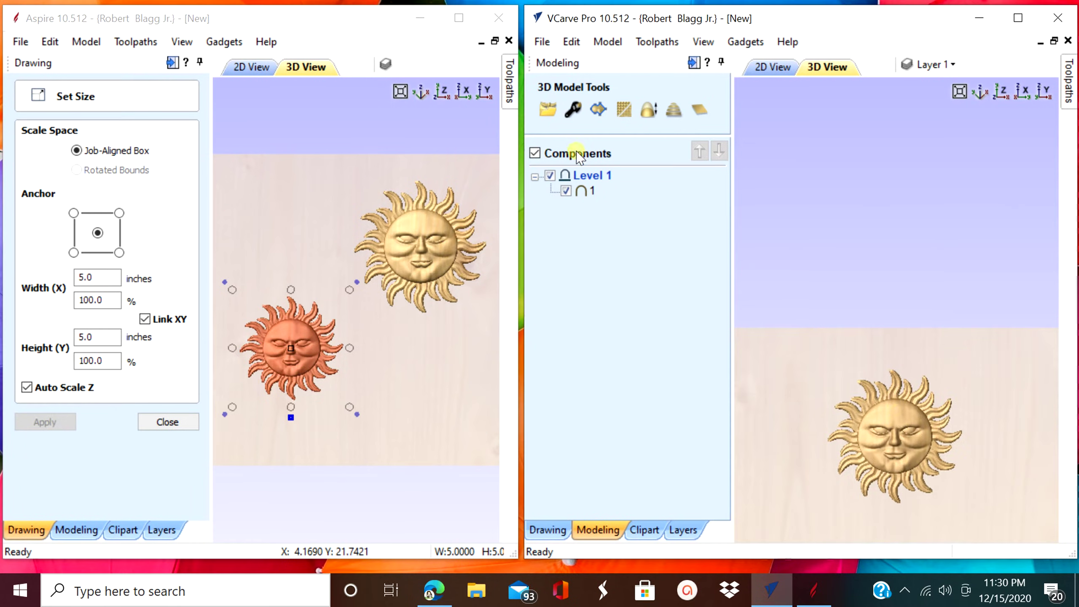
left_click(654, 221)
double_click(690, 323)
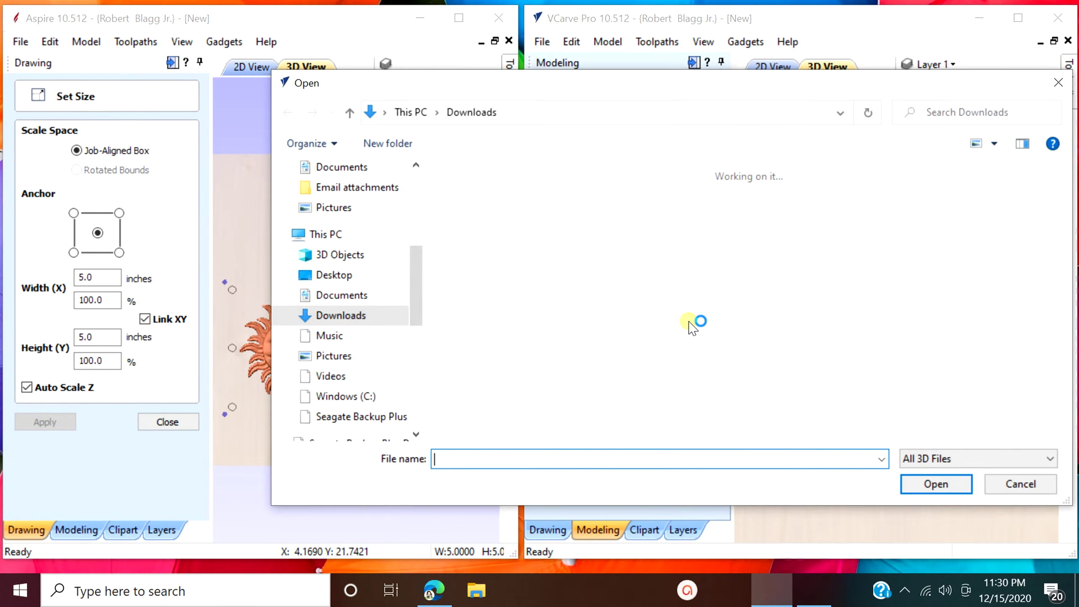
left_click(699, 249)
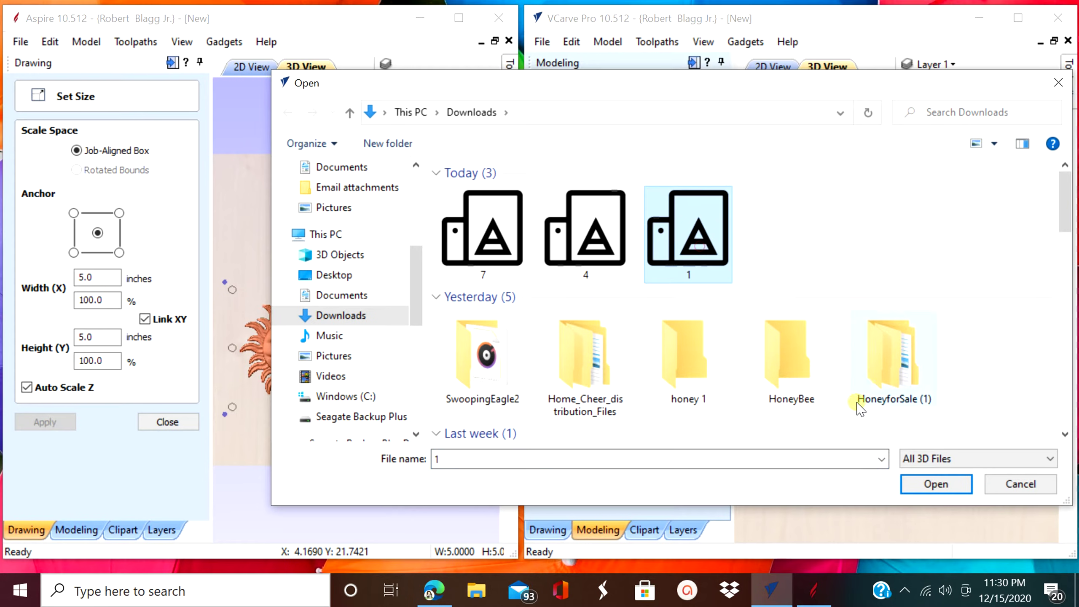
left_click(935, 483)
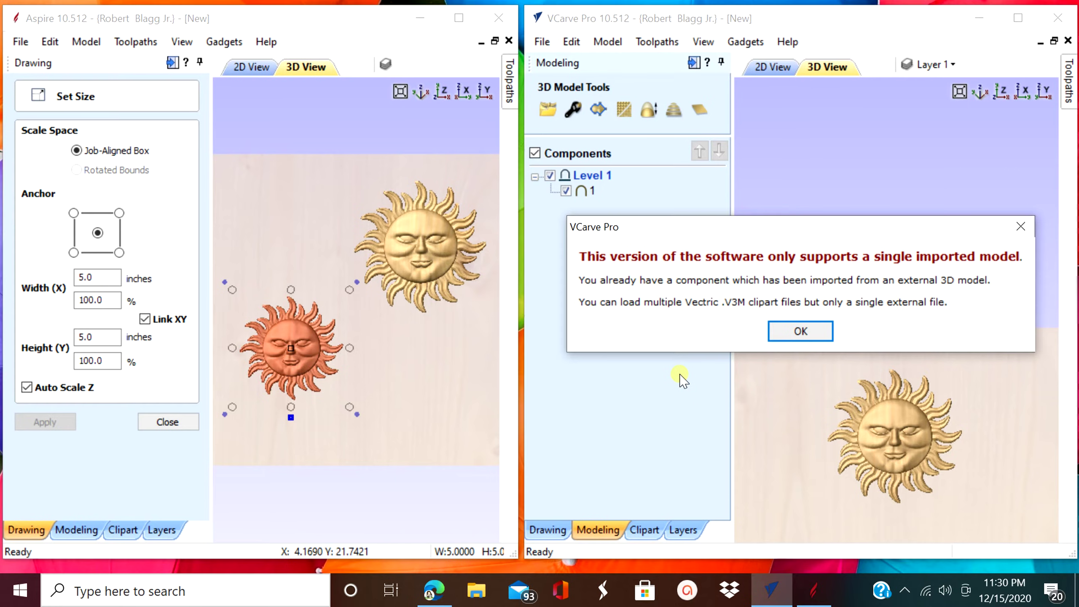
left_click(167, 421)
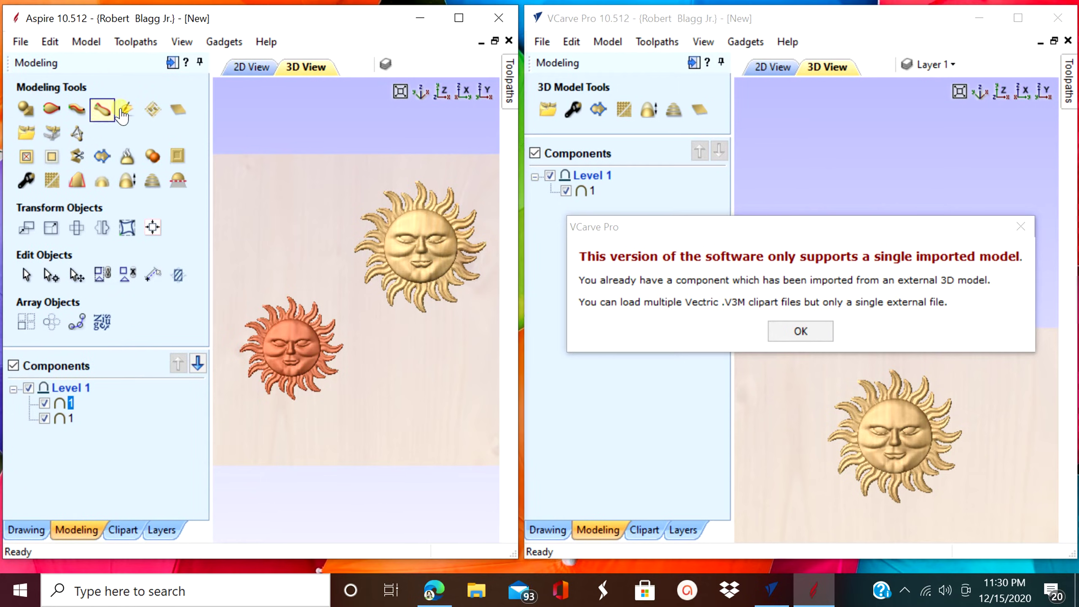
Import sun model file 1 again as a third component with its zero plane at the bottom.
left_click(22, 125)
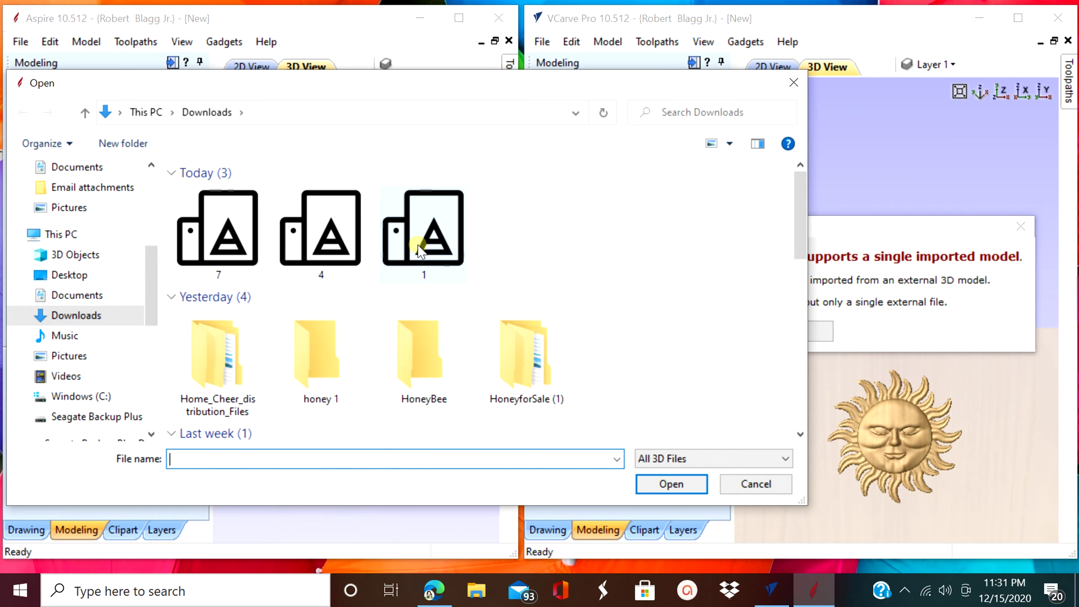
left_click(420, 251)
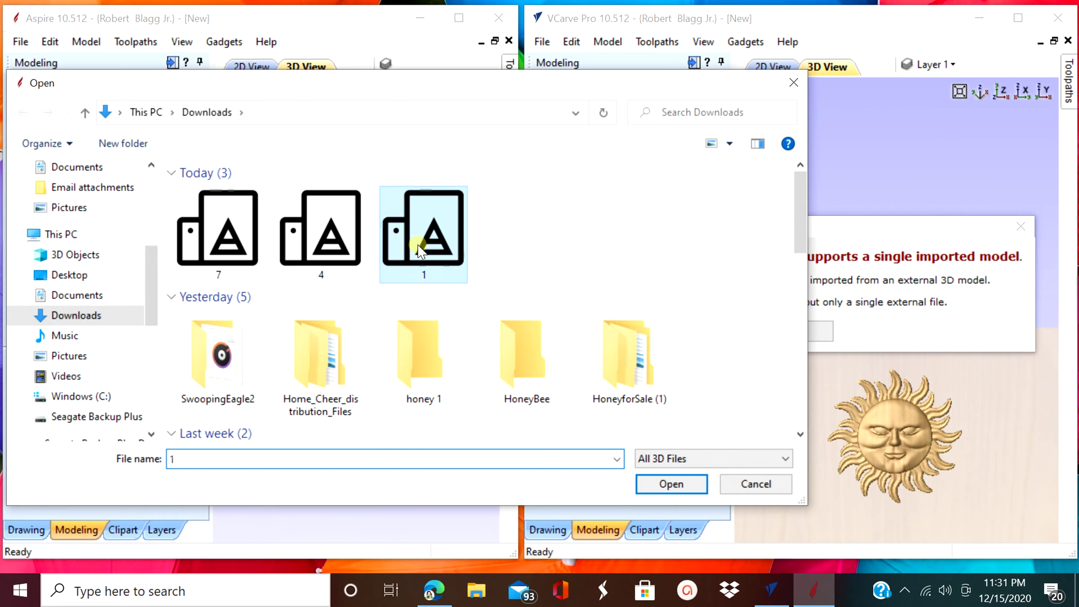
left_click(670, 484)
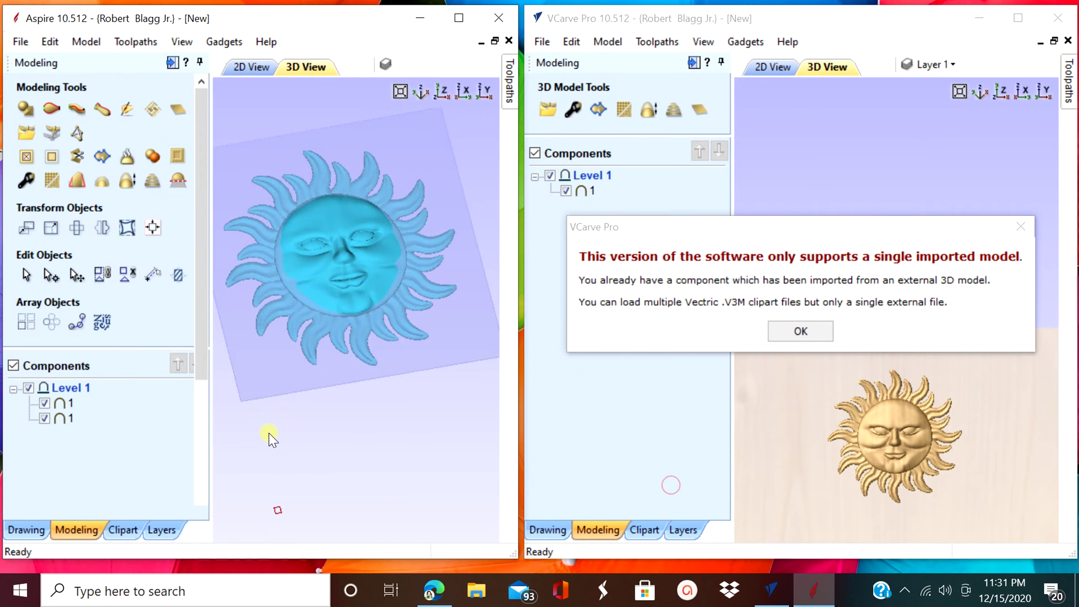
left_click_drag(203, 370, 213, 480)
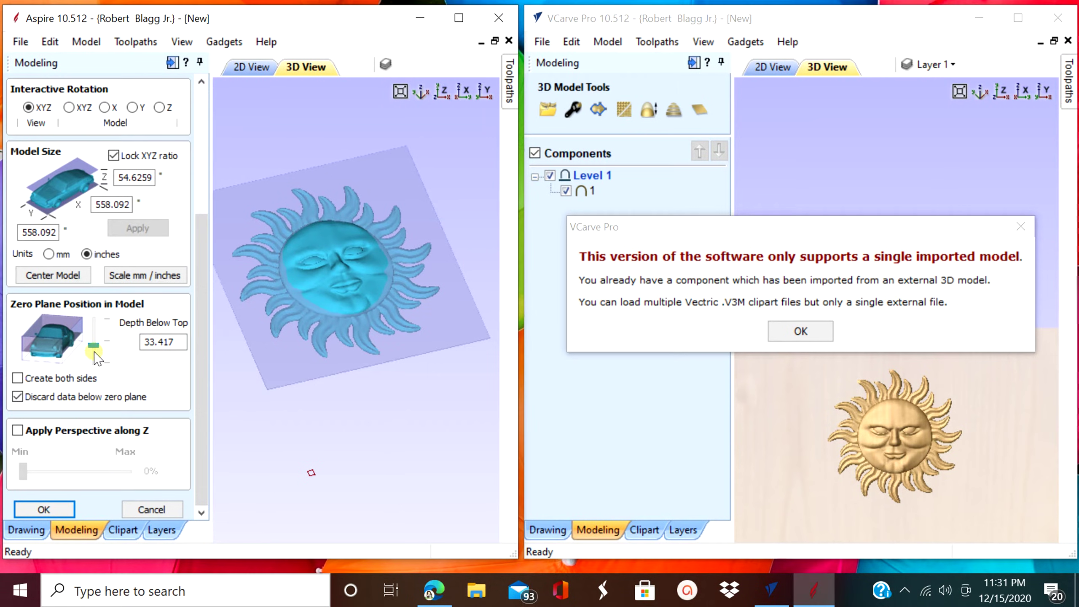
left_click_drag(96, 357, 95, 364)
left_click(46, 509)
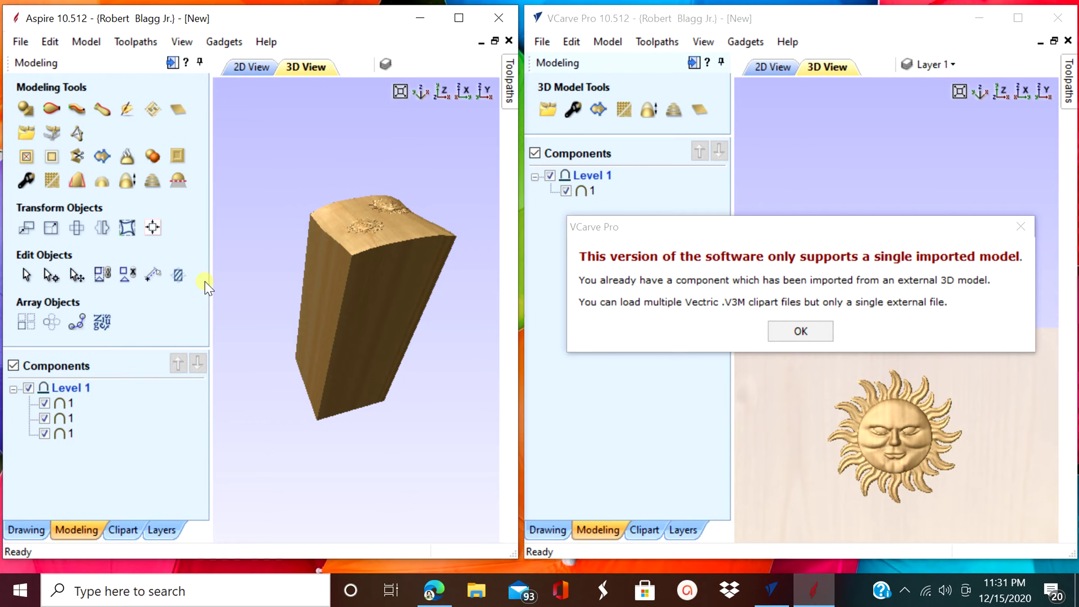
left_click(34, 526)
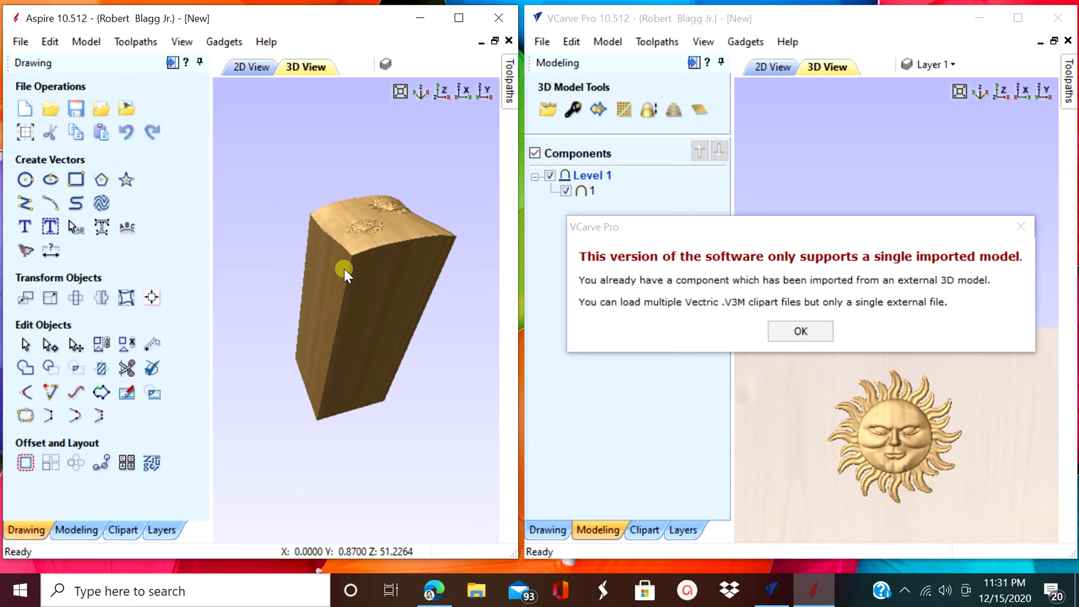
Set the third sun's width to 6 inches.
left_click(249, 68)
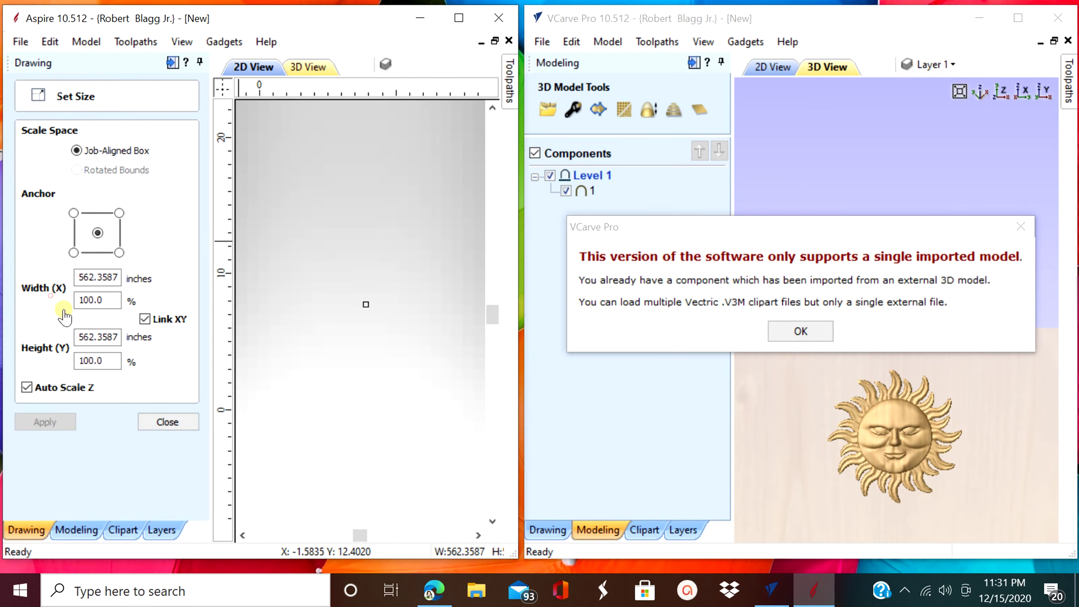
left_click_drag(118, 277, 41, 283)
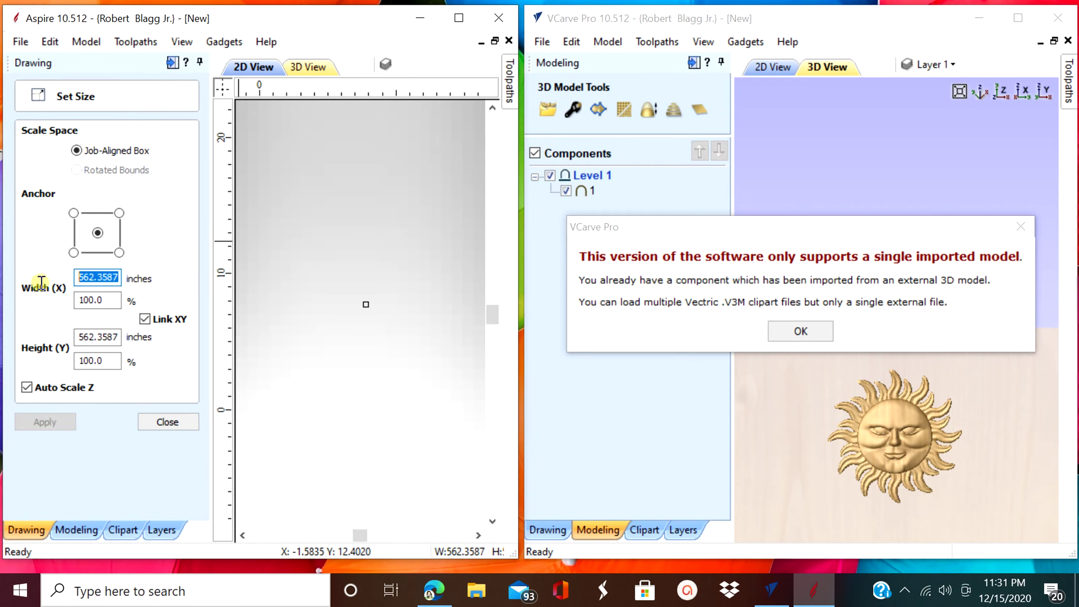
type("6")
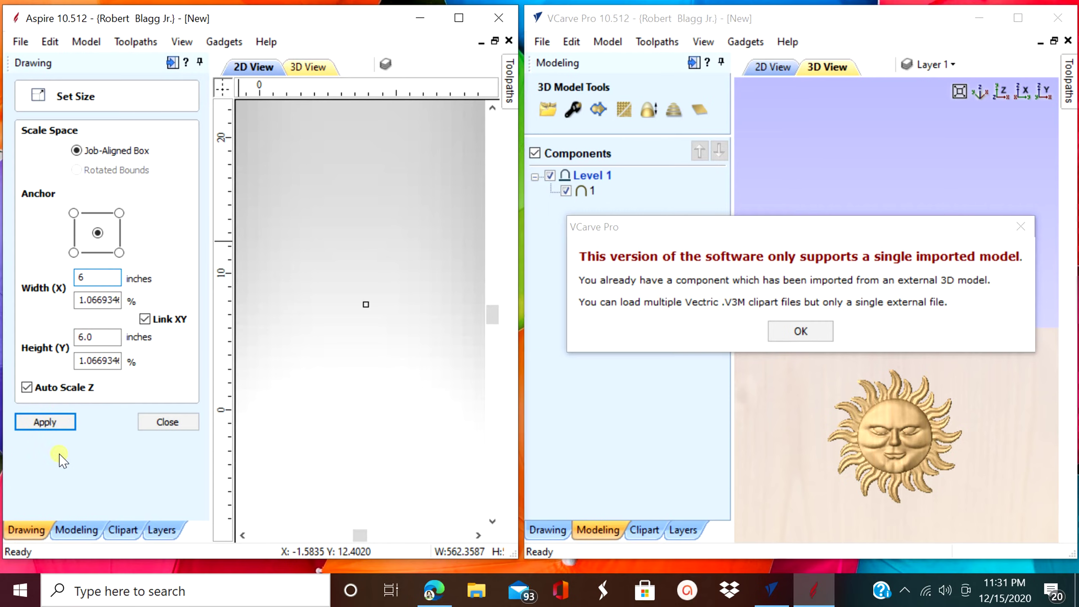
left_click(63, 420)
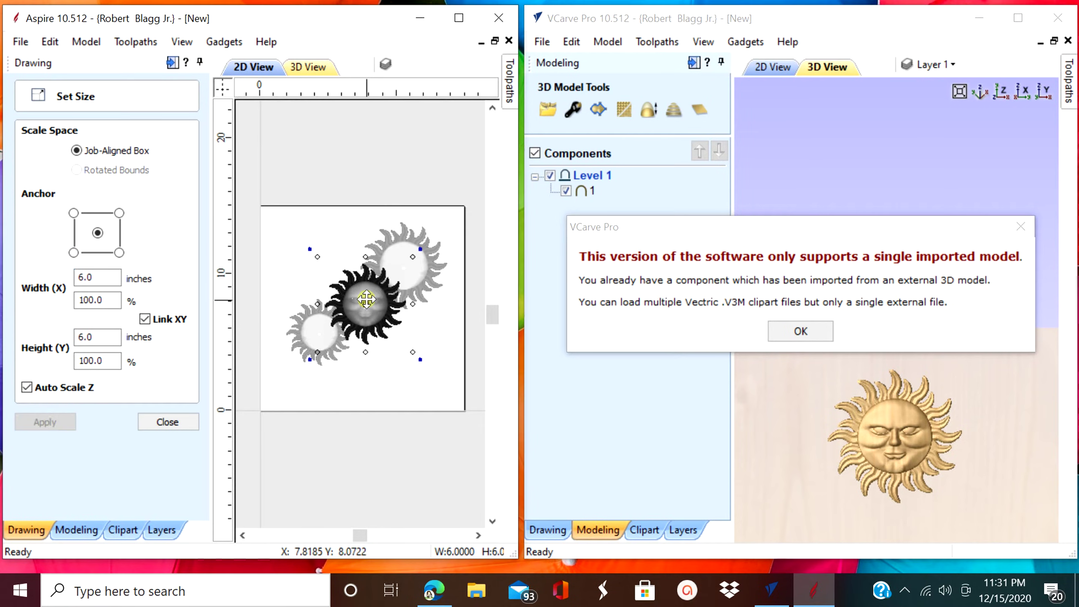
Move the 6-inch sun to the board's top-left and view all three suns from above in 3D.
left_click_drag(364, 288, 310, 236)
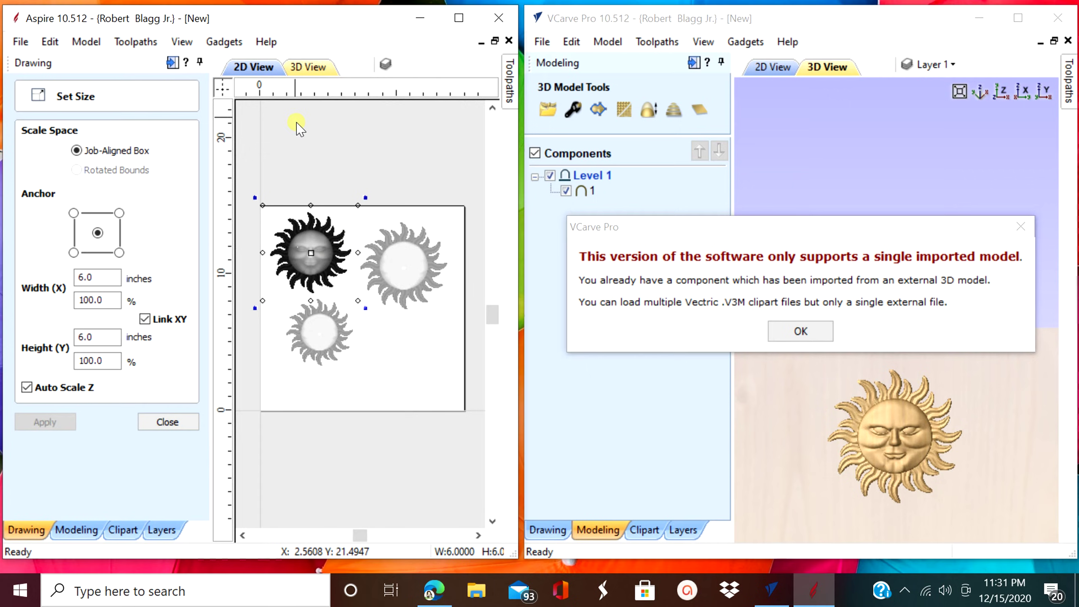
left_click(300, 68)
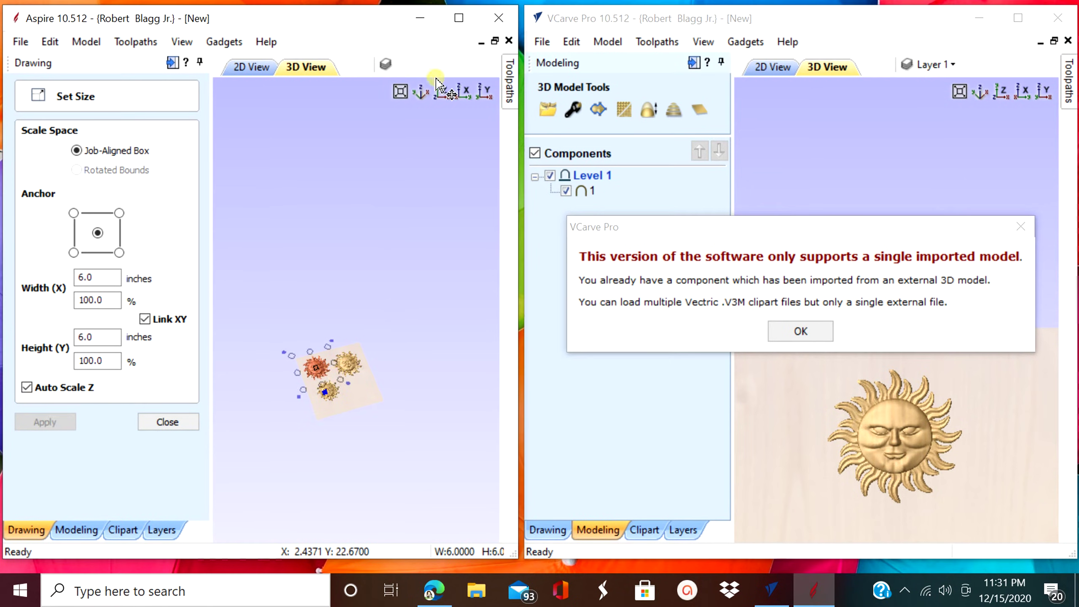
left_click(443, 90)
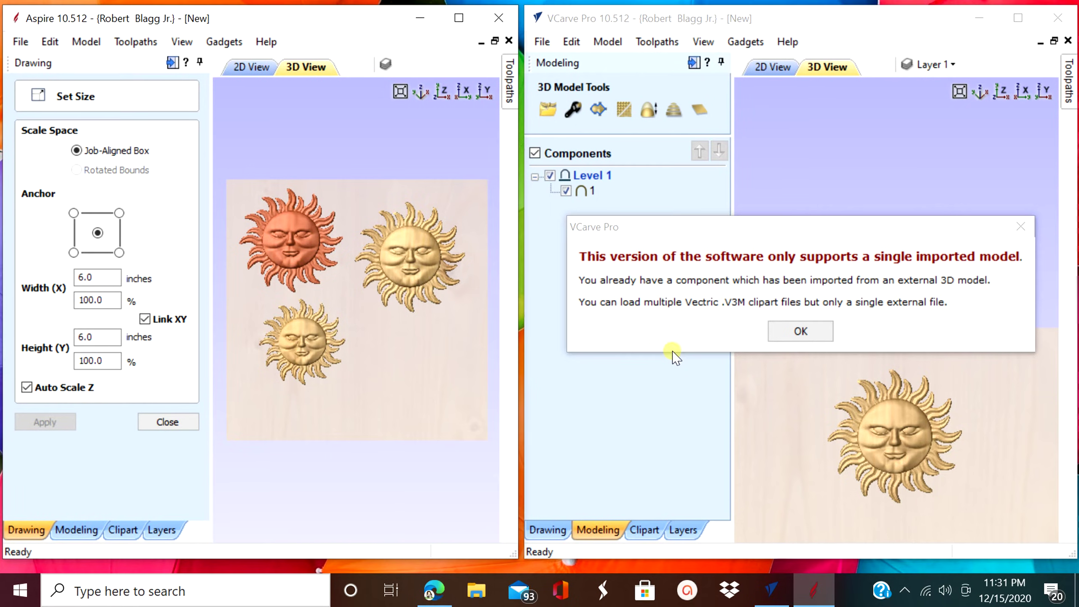
left_click(169, 422)
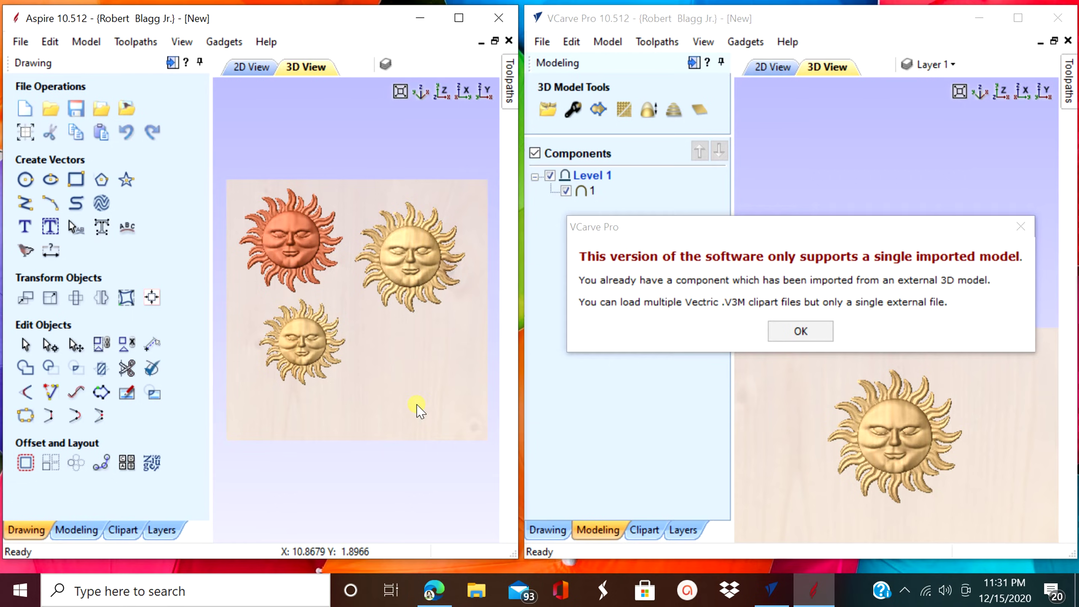
left_click(77, 529)
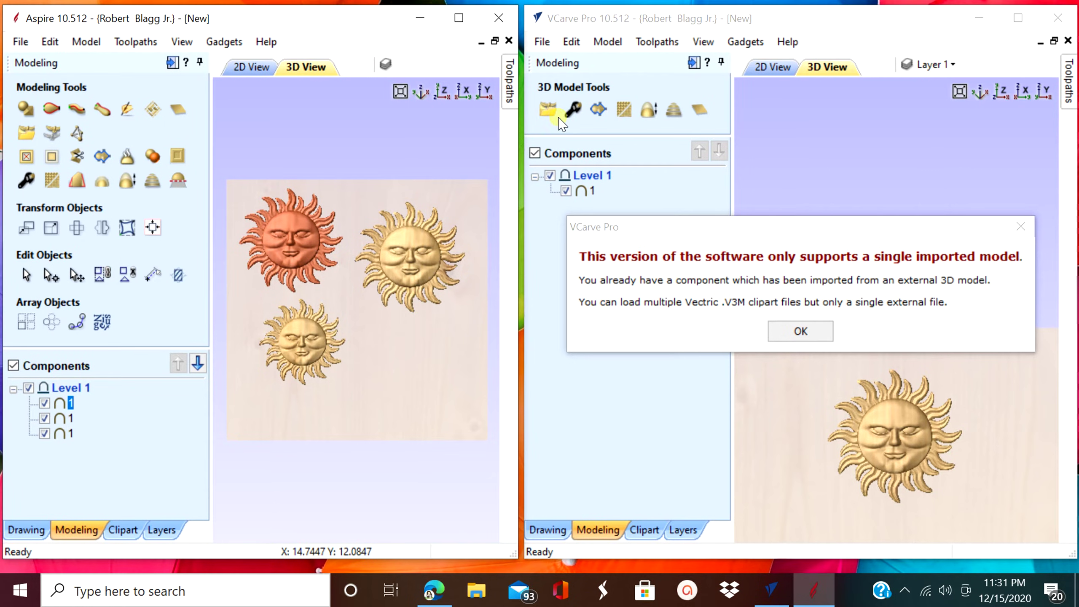
Dismiss VCarve Pro's warning and show Aspire's three suns in 2D with nothing selected.
left_click(794, 341)
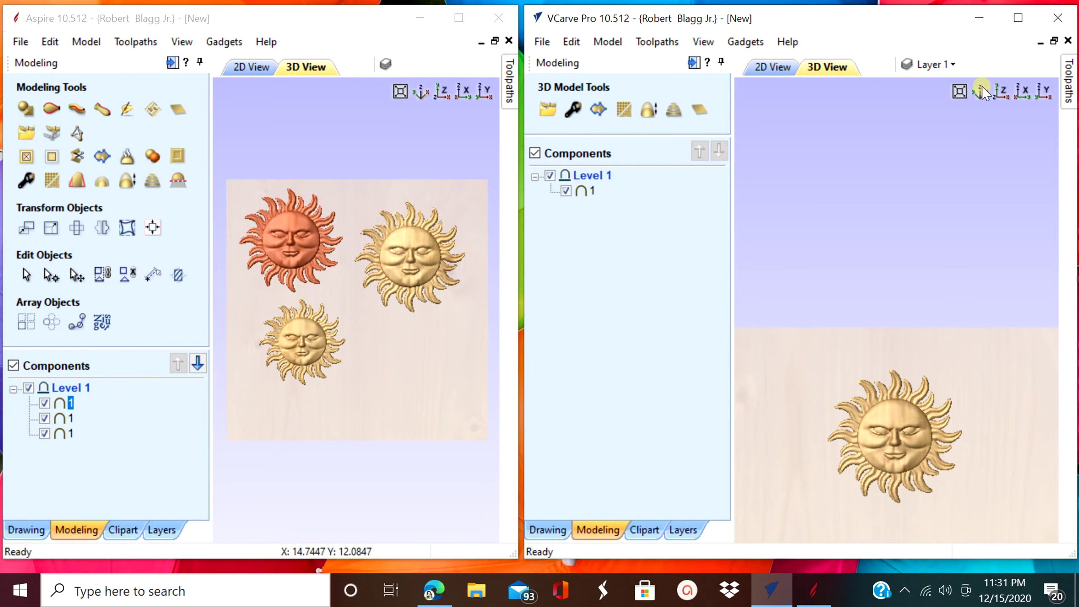
left_click(1001, 90)
left_click(254, 67)
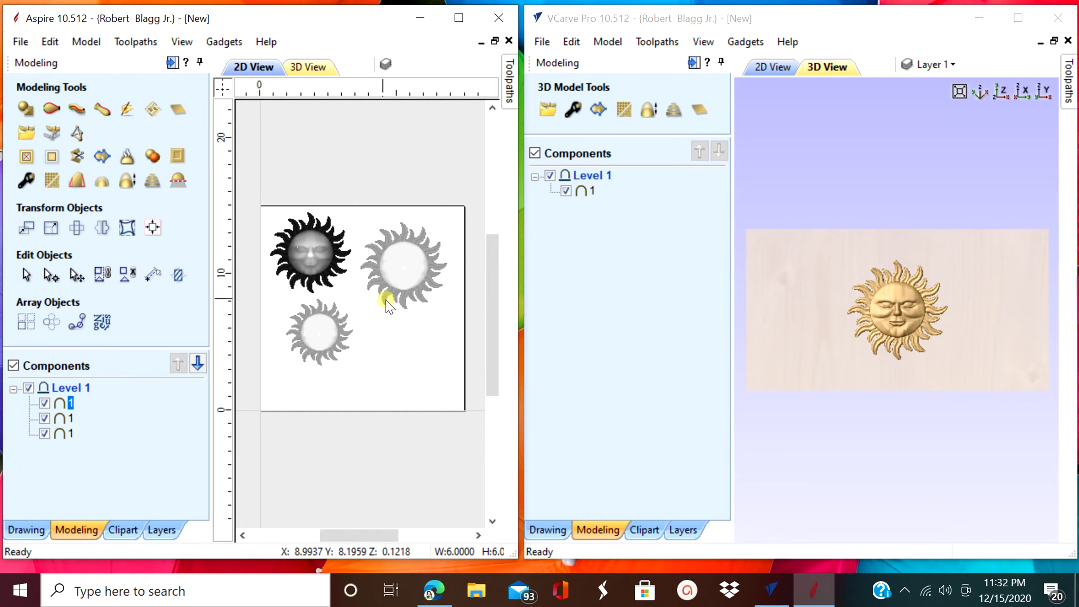
left_click(368, 303)
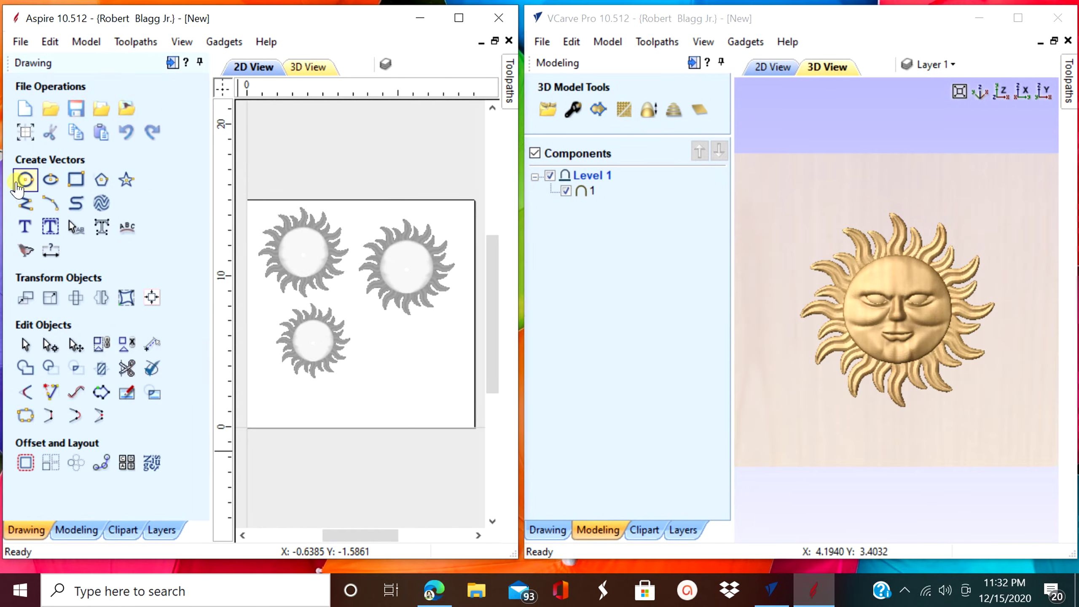
Draw a 2-inch-radius circle to the right of the lower sun.
left_click(21, 179)
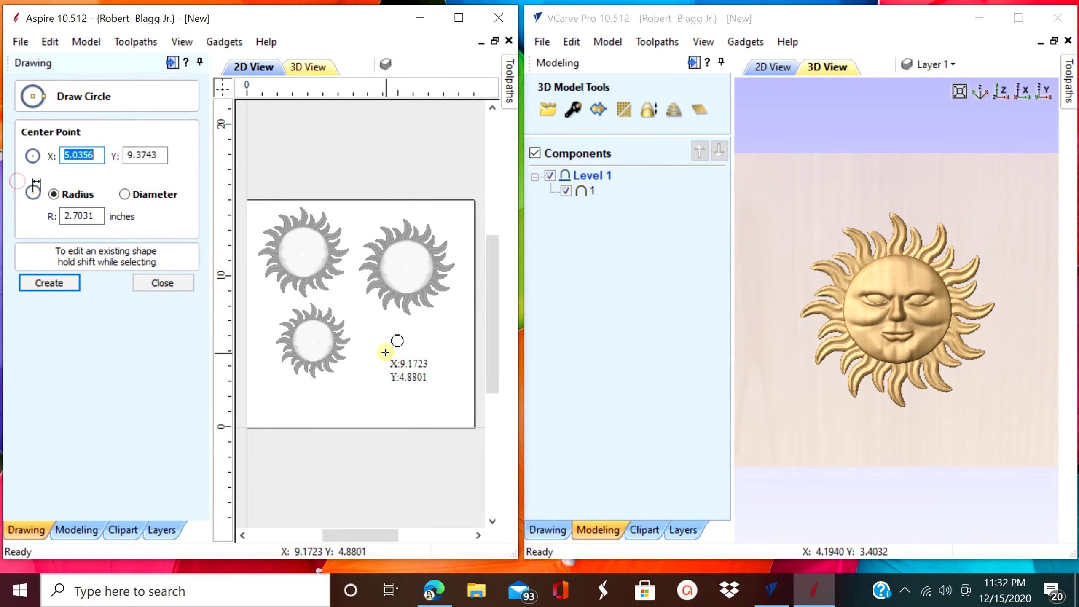
left_click_drag(385, 352, 402, 378)
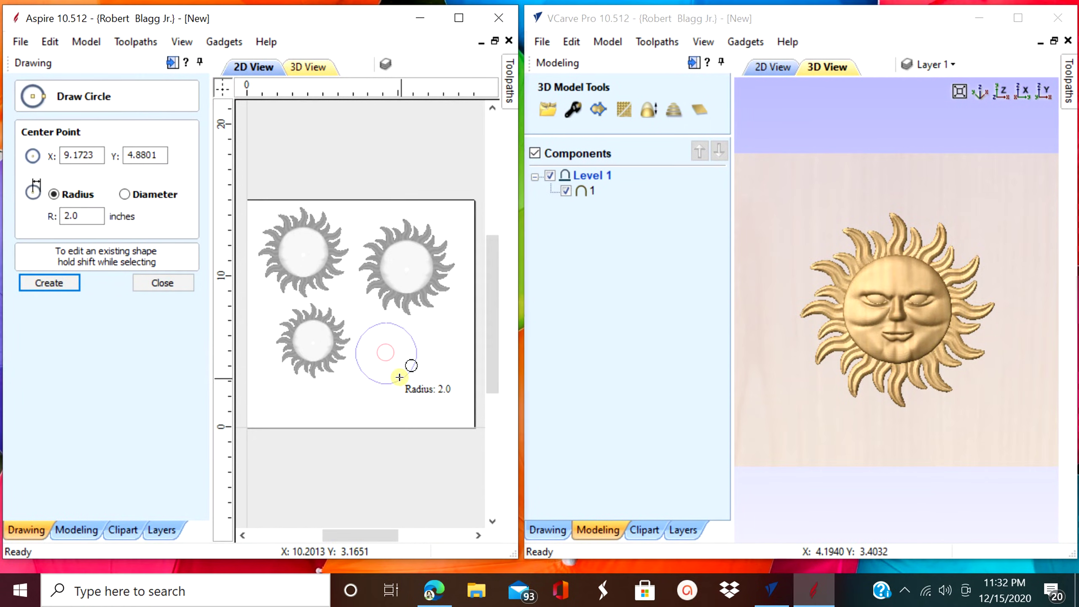
left_click(152, 284)
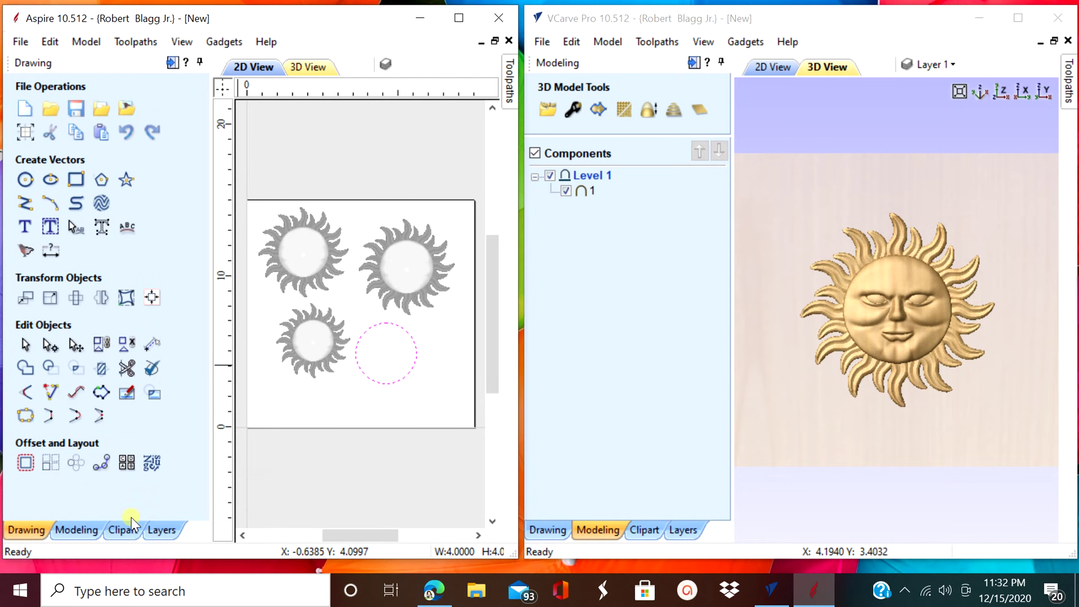
Turn the circle into a rounded dome with a 0.08-inch base height and inspect it in 3D.
left_click(76, 529)
left_click(20, 110)
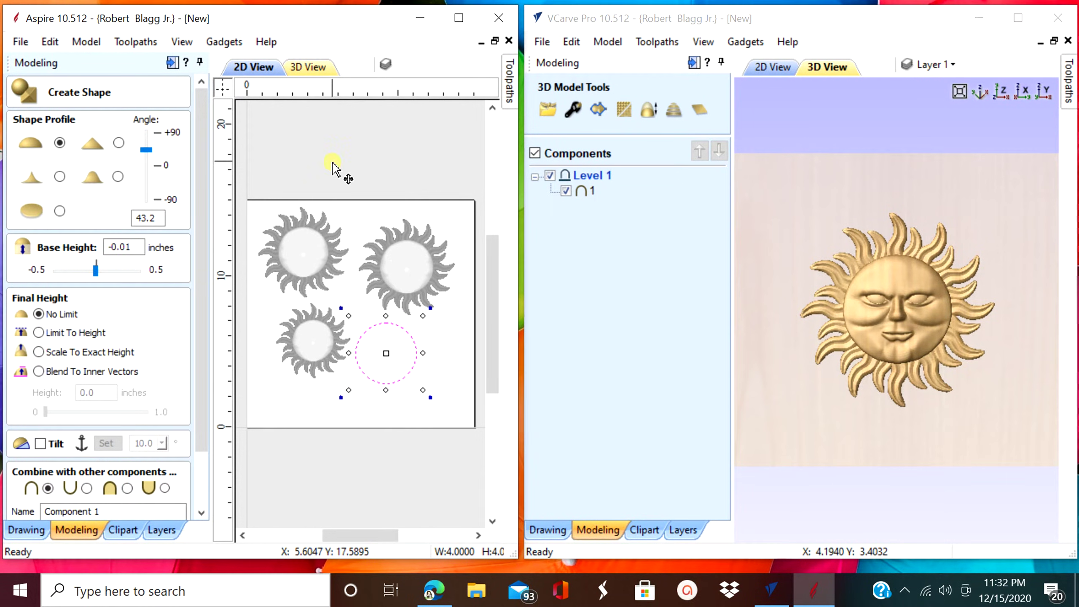
left_click(303, 67)
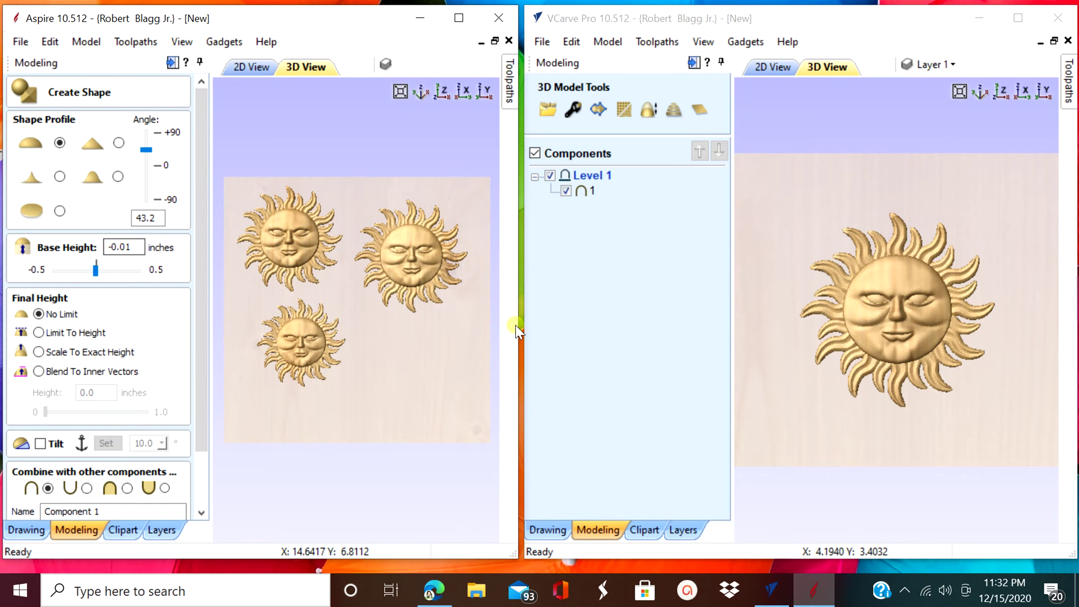
left_click_drag(917, 383, 958, 162)
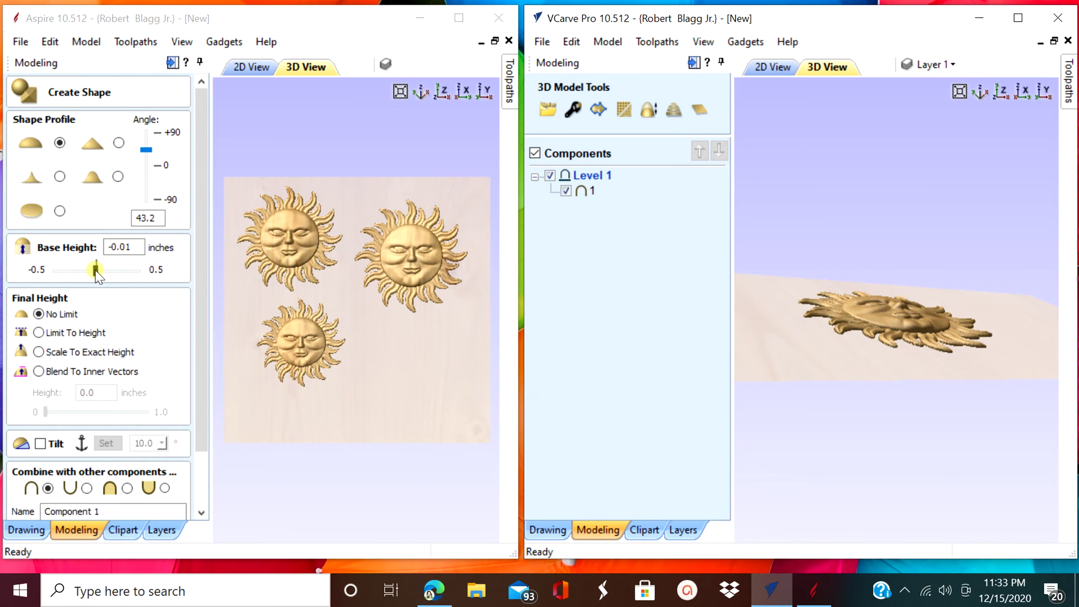
left_click_drag(95, 269, 103, 270)
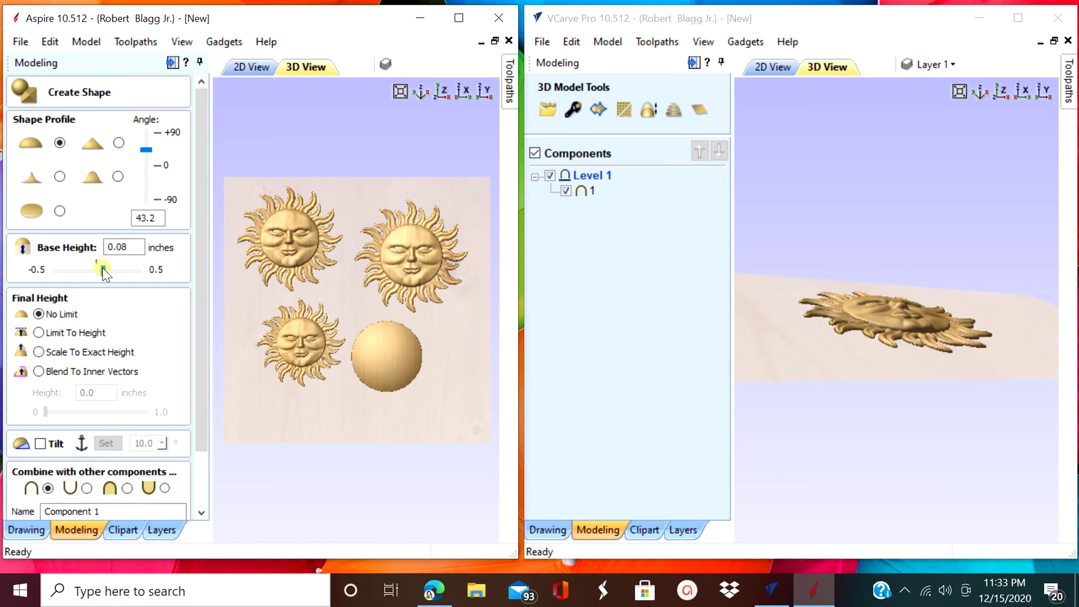
left_click_drag(356, 425, 376, 162)
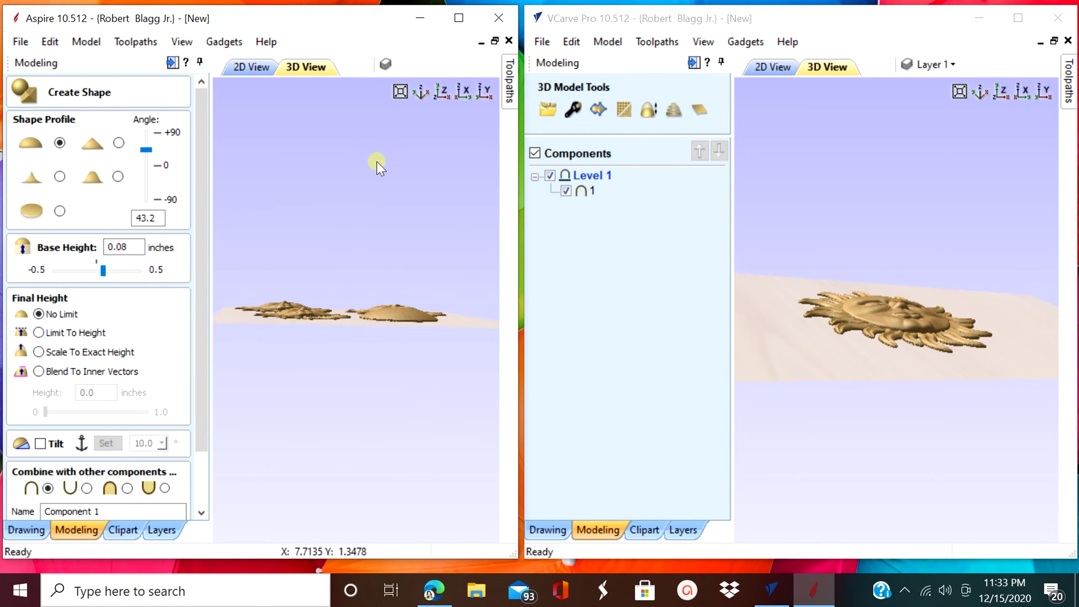
scroll(387, 356, "up", 2)
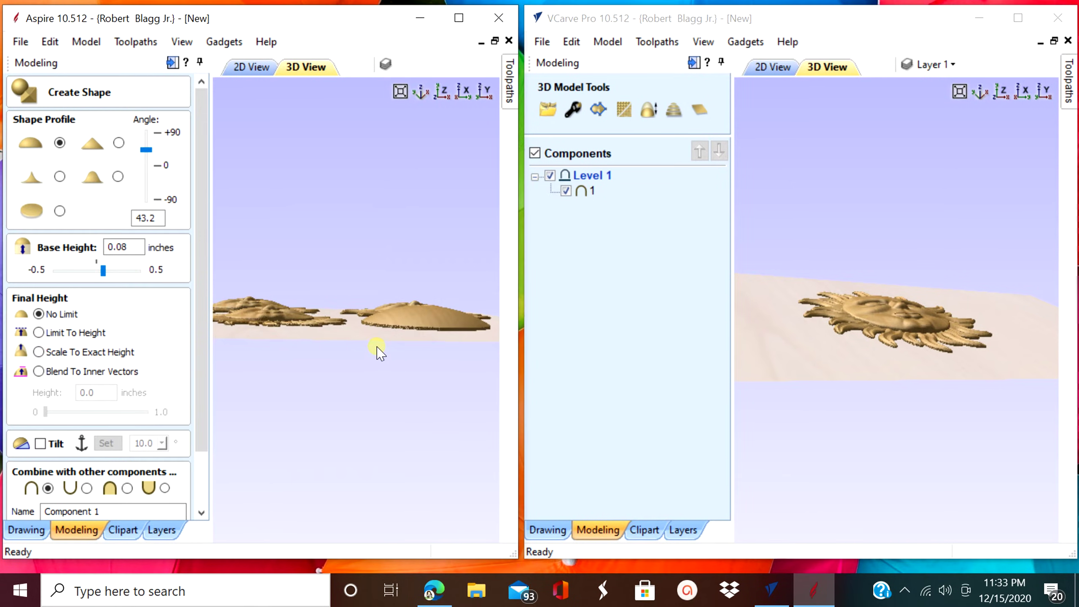
left_click_drag(379, 353, 265, 345)
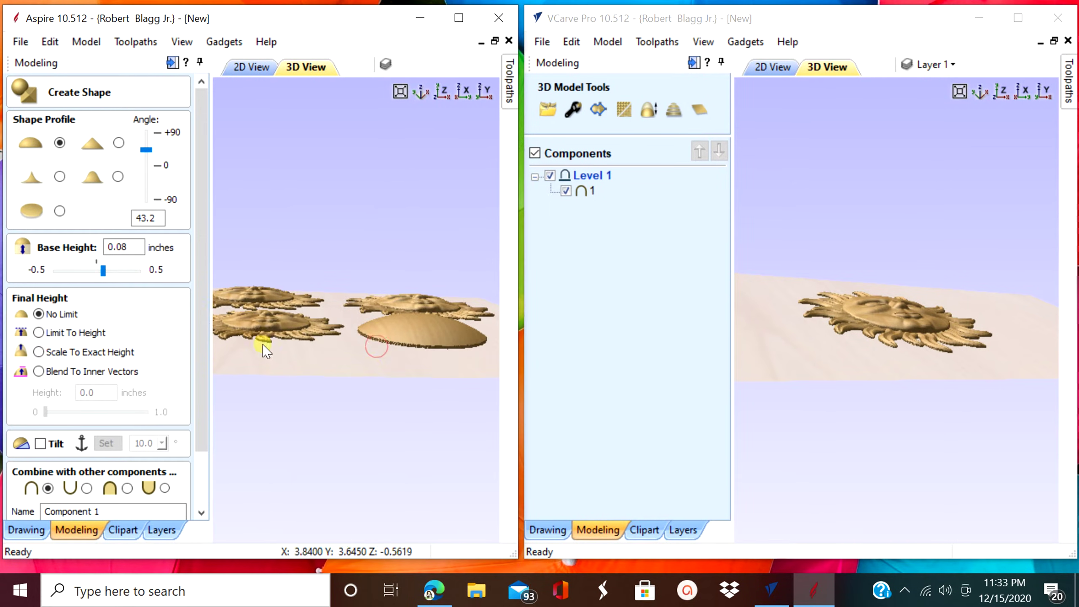
Try the flat and pointed profiles on the circle, then return to the rounded dome.
left_click(61, 209)
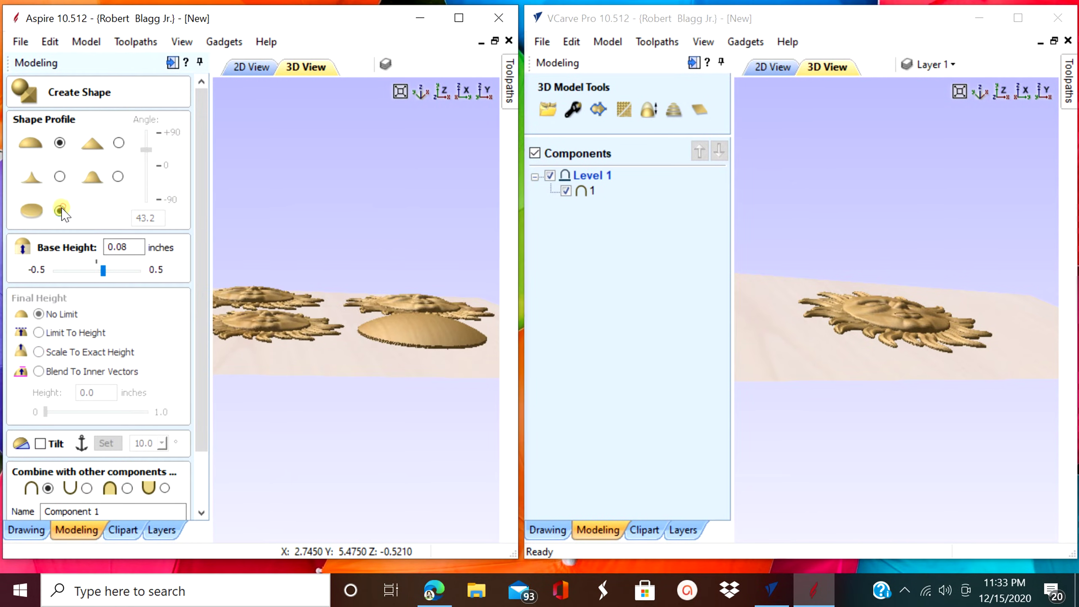
left_click(59, 176)
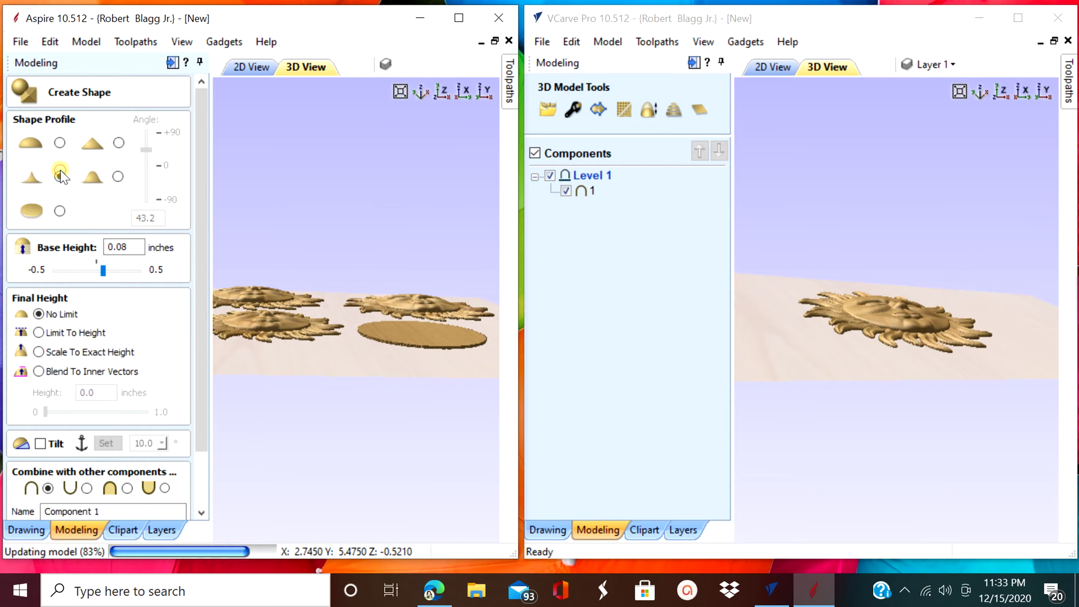
left_click(60, 143)
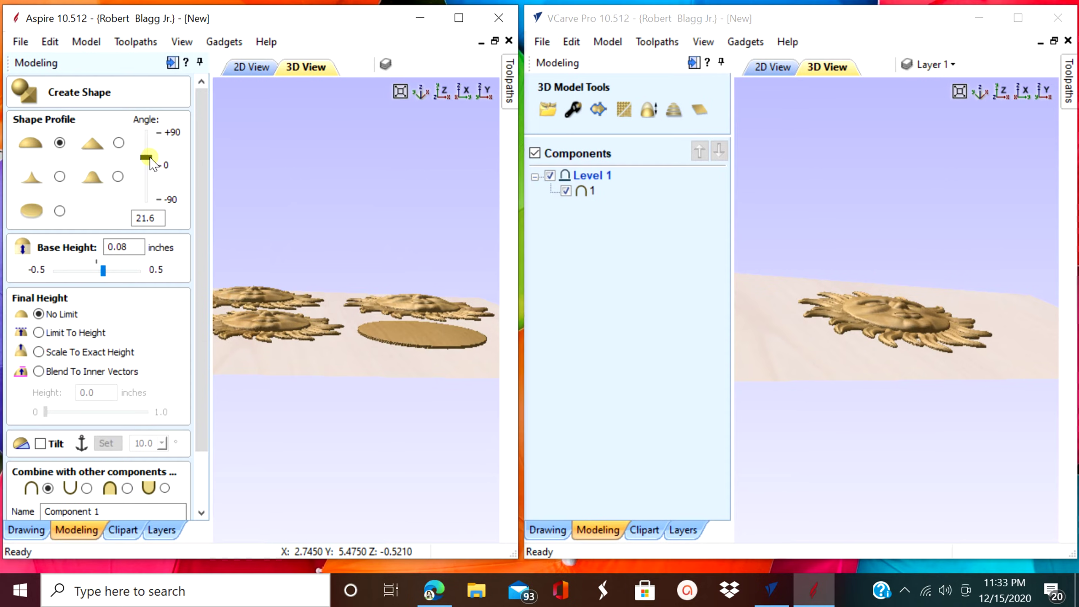
Set the dome's profile angle to 36° and its base height to -0.04 inches.
left_click_drag(153, 163, 155, 136)
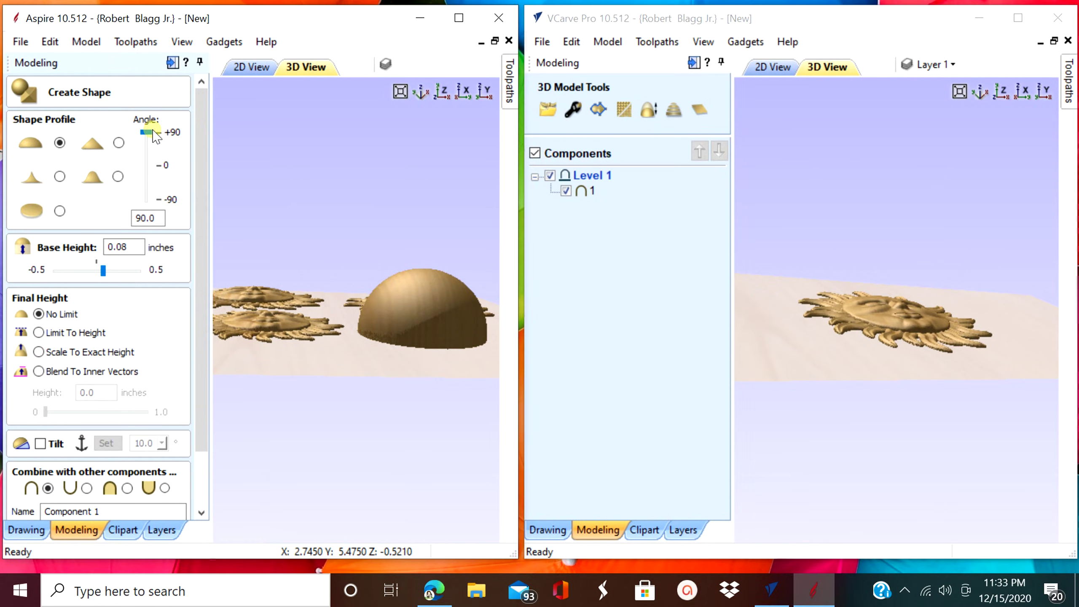
left_click(152, 216)
left_click(145, 162)
left_click_drag(146, 142, 153, 168)
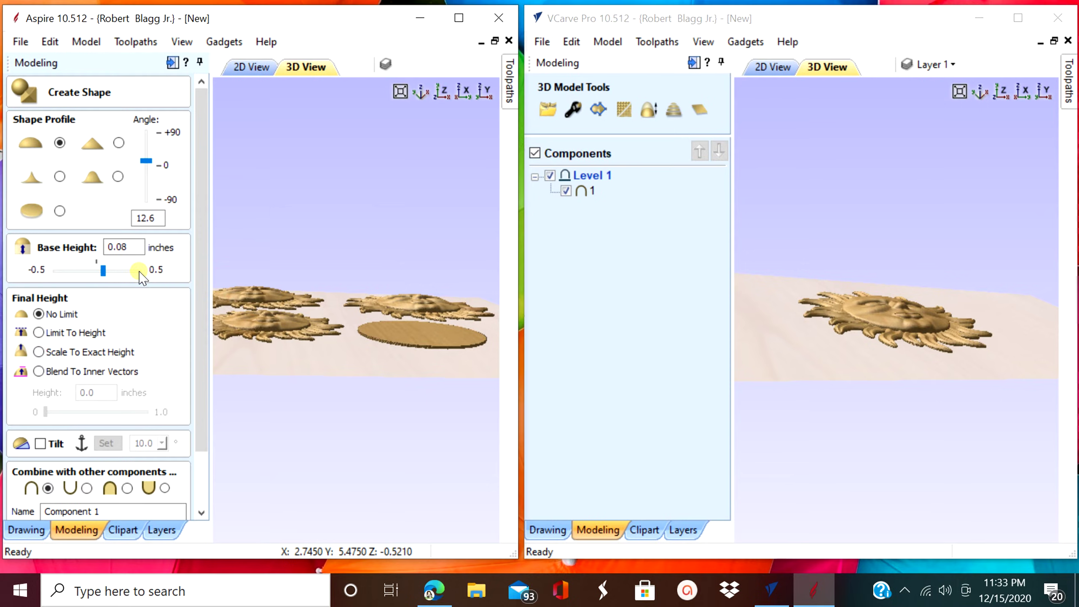
left_click(147, 171)
left_click_drag(150, 159, 149, 158)
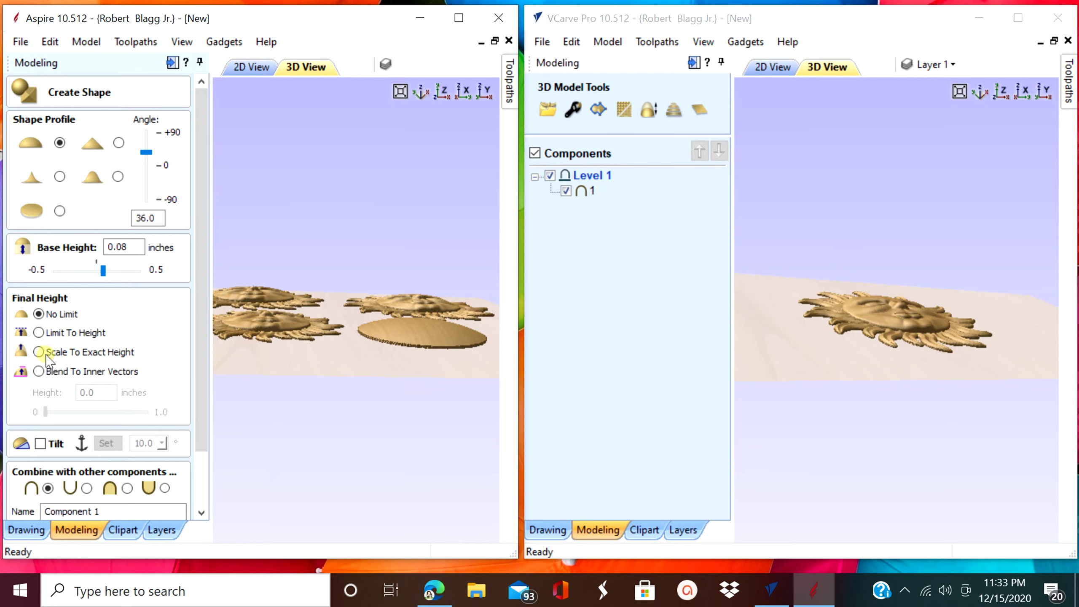
scroll(395, 342, "up", 2)
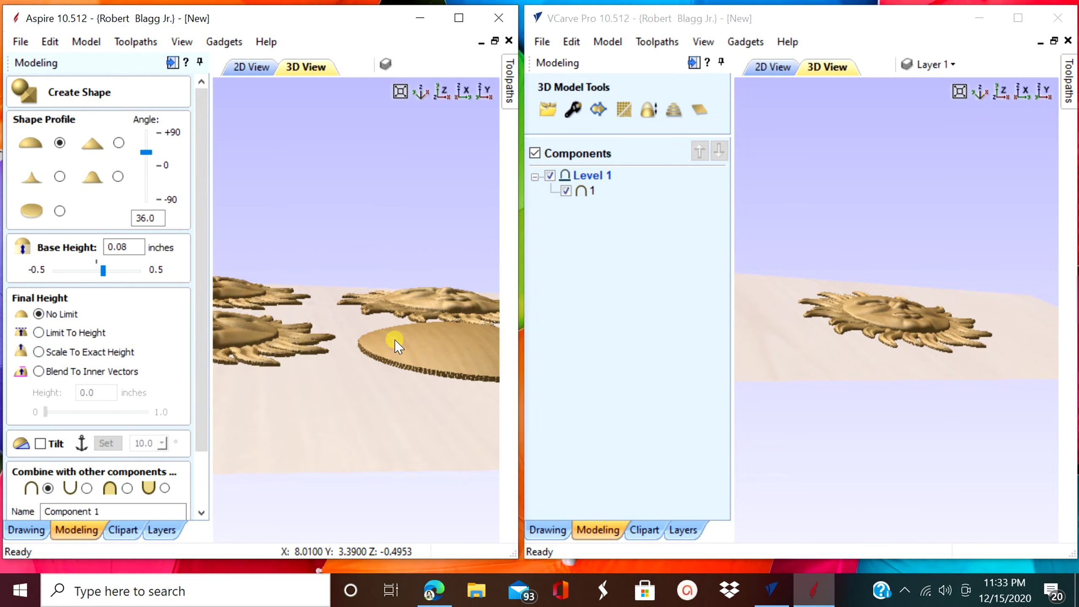
mouse_move(103, 270)
left_mouse_down()
mouse_move(89, 273)
mouse_move(120, 272)
mouse_move(106, 270)
left_mouse_up()
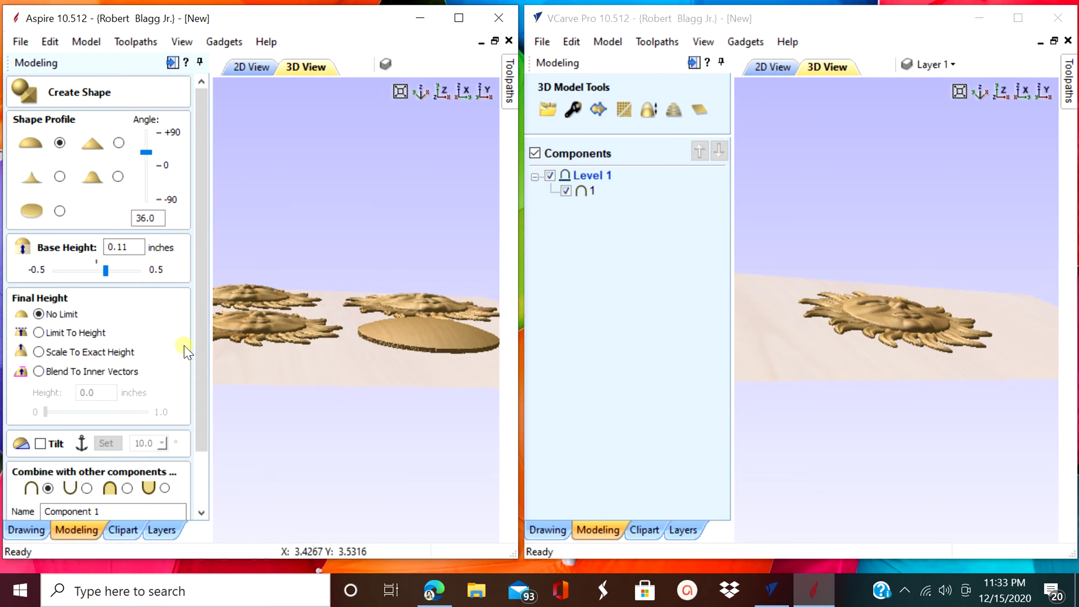
Turn on tilting for the raised disc and check it in 3D from a lower angle.
left_click_drag(240, 363, 248, 398)
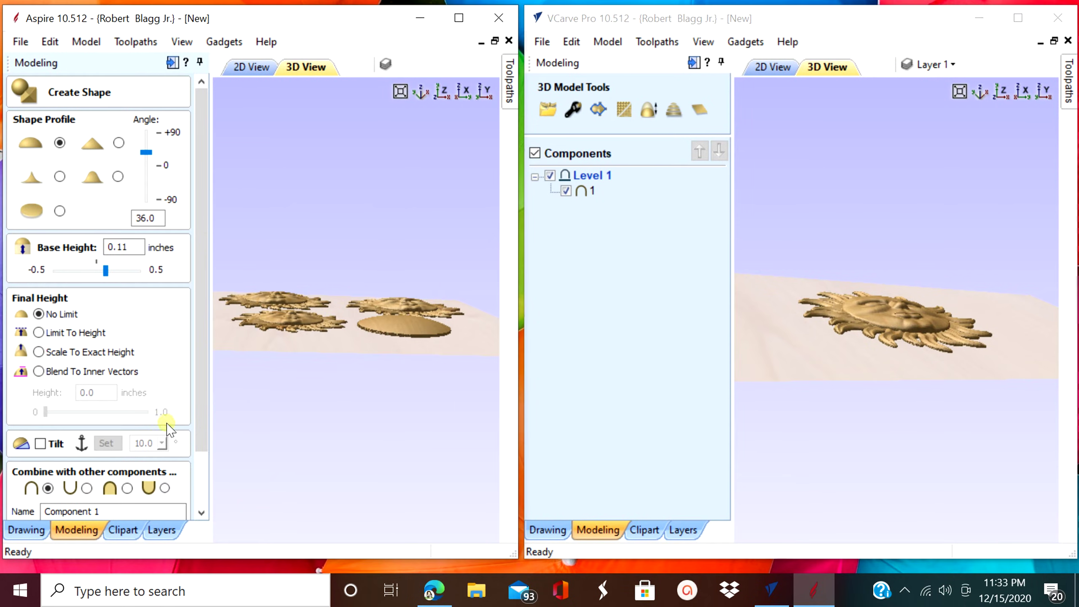
left_click(41, 443)
scroll(335, 382, "up", 5)
scroll(429, 378, "down", 3)
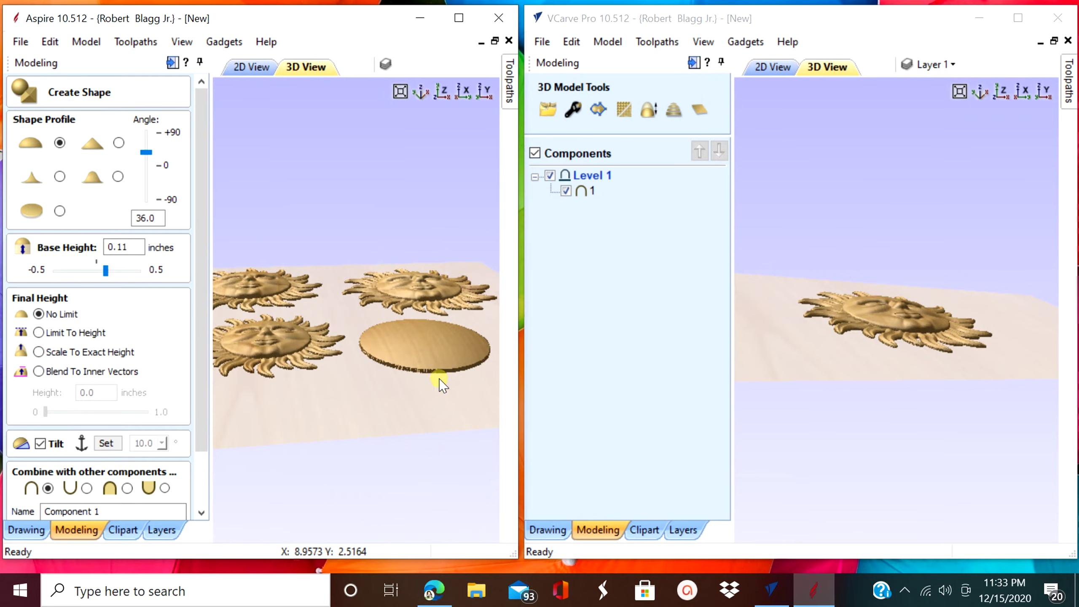
left_click_drag(440, 380, 322, 499)
scroll(246, 429, "up", 5)
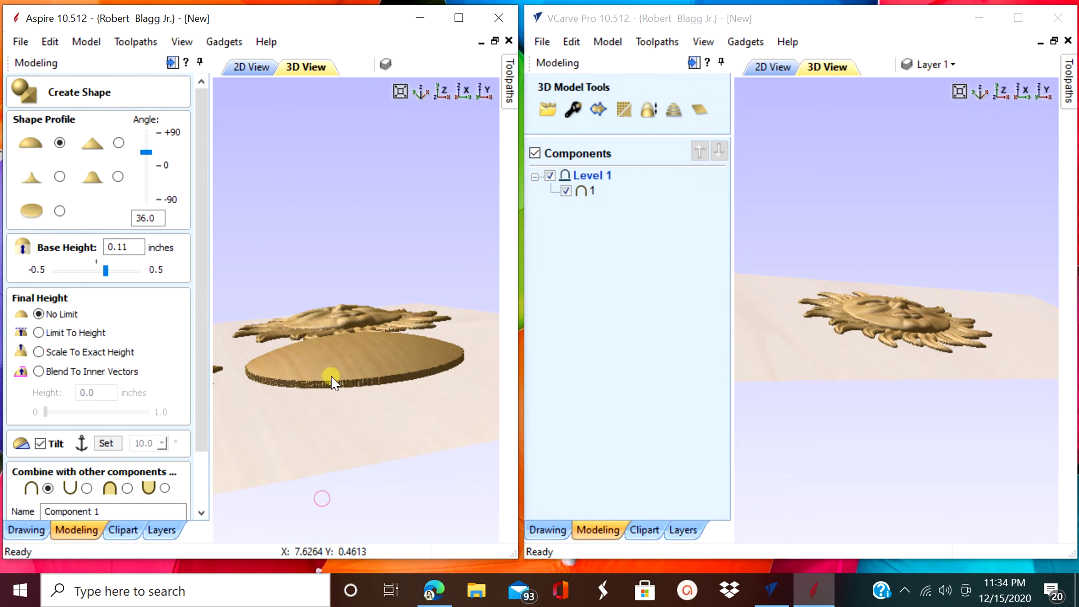
left_click(254, 67)
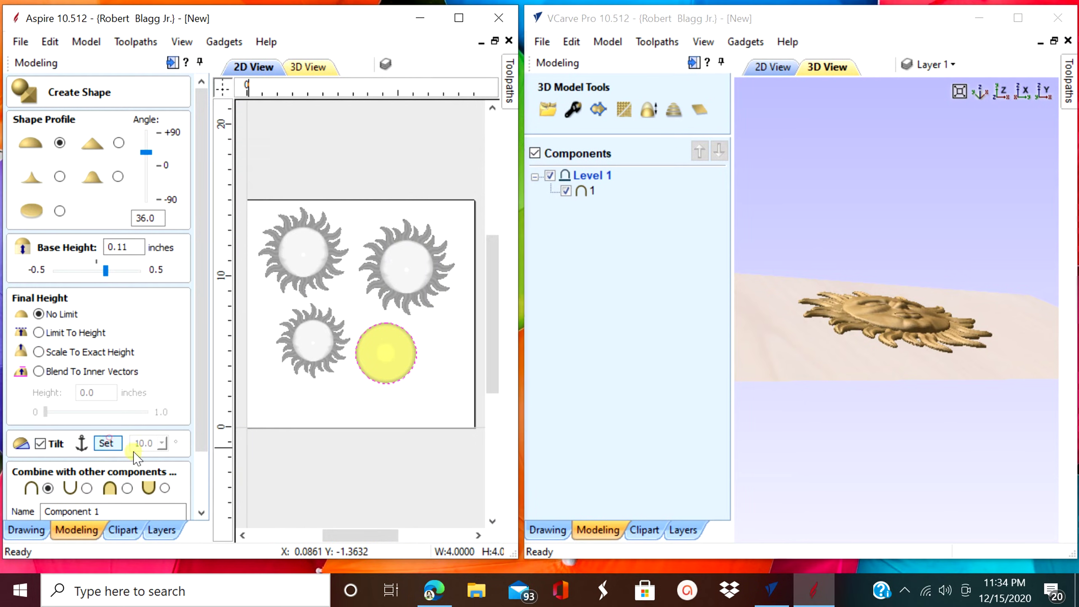
Place the disc's tilt pivot point upper-right of the circle and view the result in 3D.
left_click(347, 390)
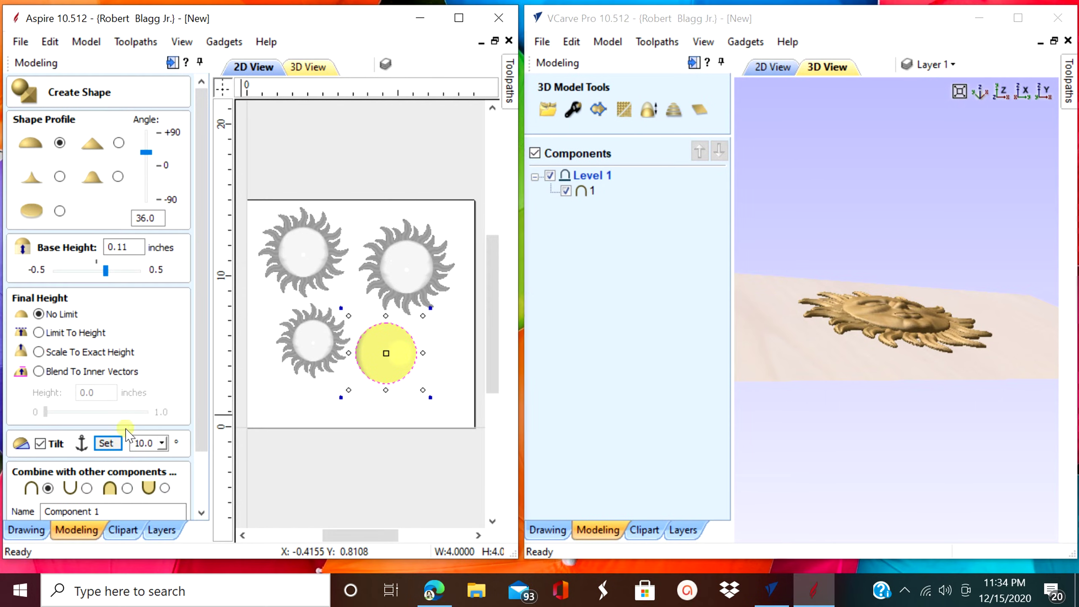
left_click(106, 443)
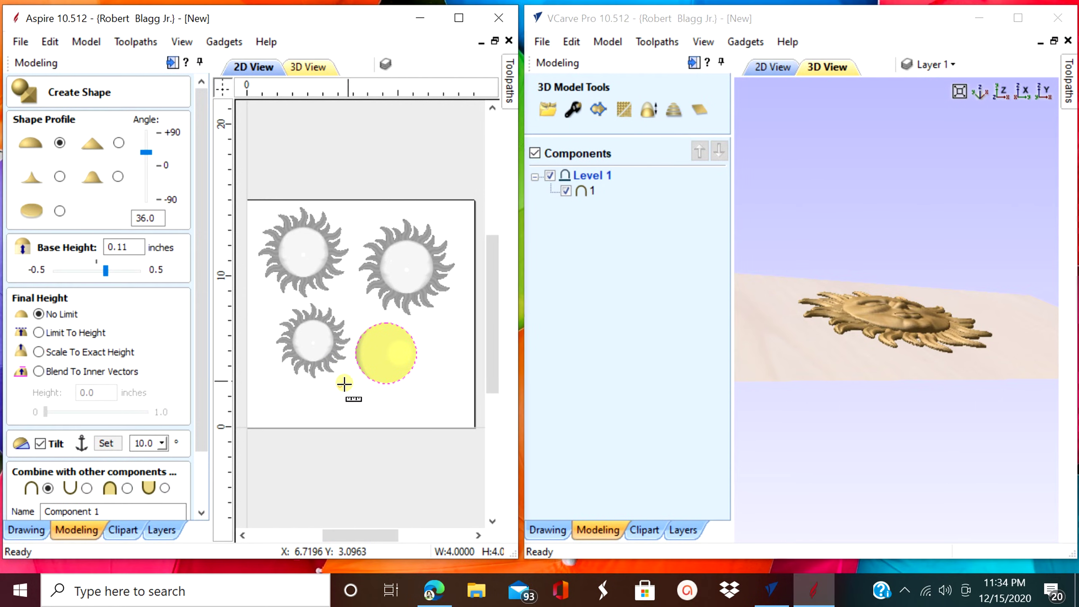
left_click(444, 315)
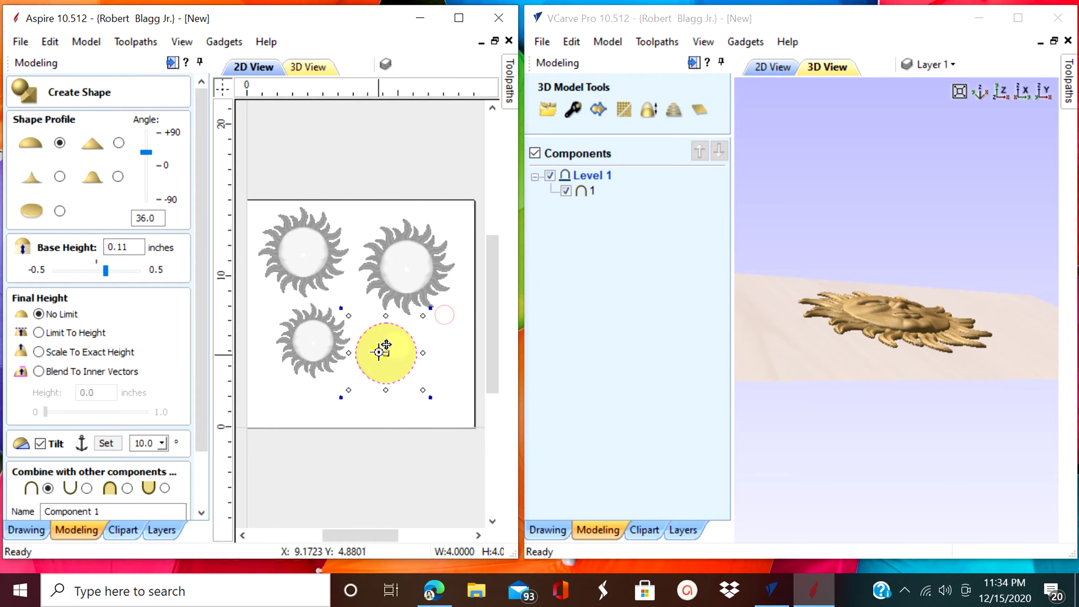
left_click(307, 67)
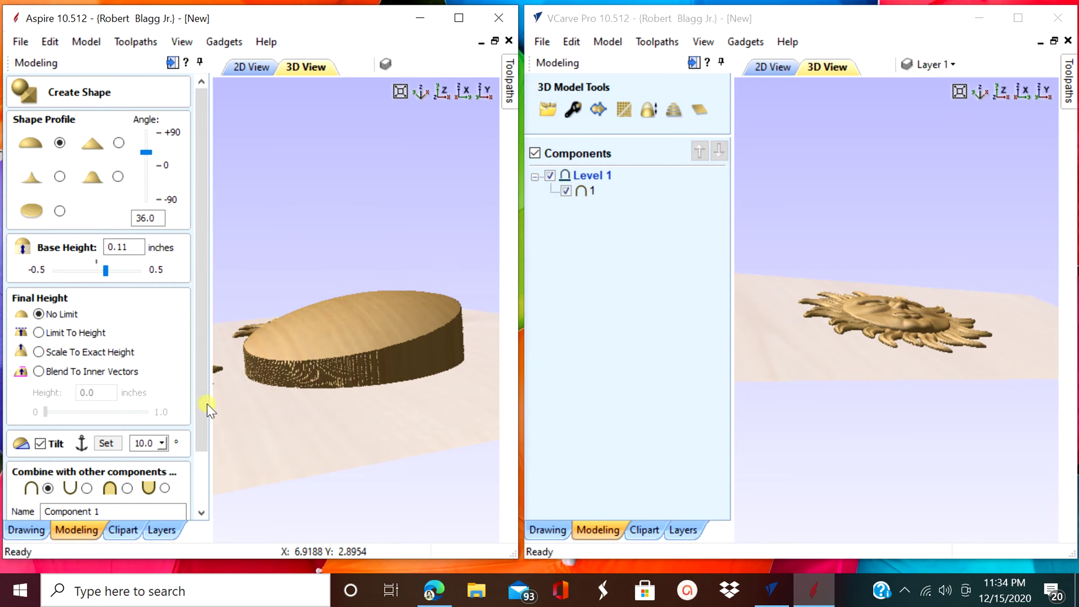
Adjust the disc's tilt angle, trying 4.8° and then 15.4°.
left_click(161, 443)
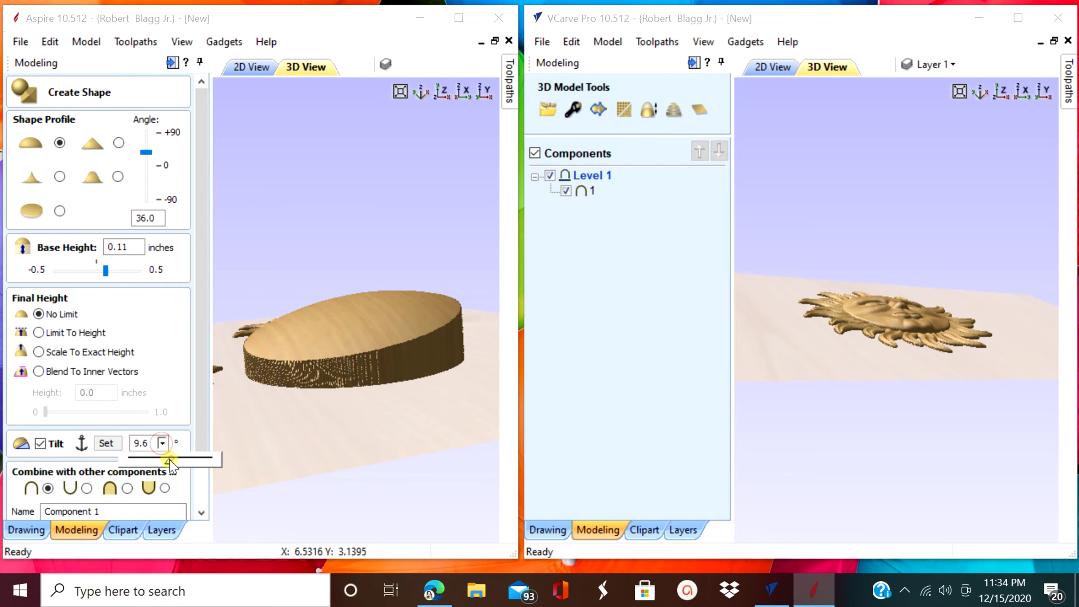
left_click_drag(170, 463, 150, 467)
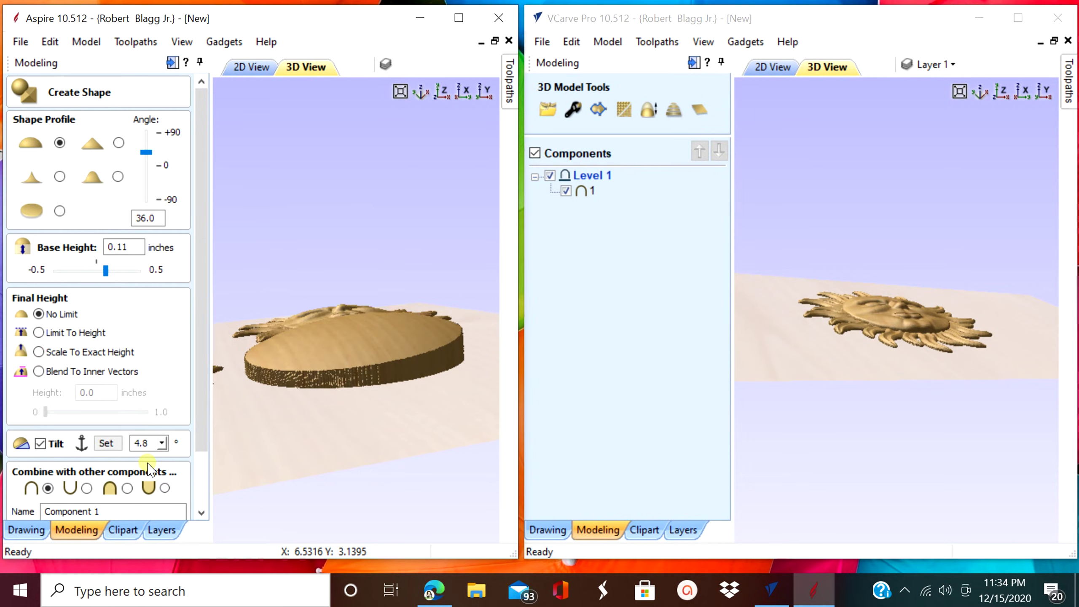
left_click(162, 444)
left_click_drag(164, 463, 211, 464)
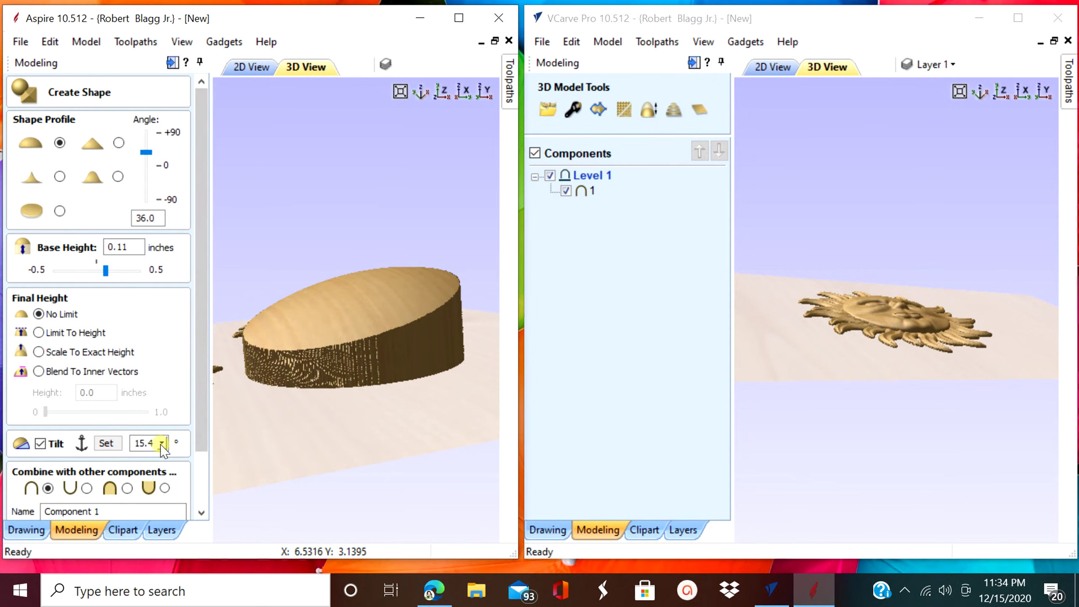
scroll(149, 442, "down", 2)
left_click(107, 443)
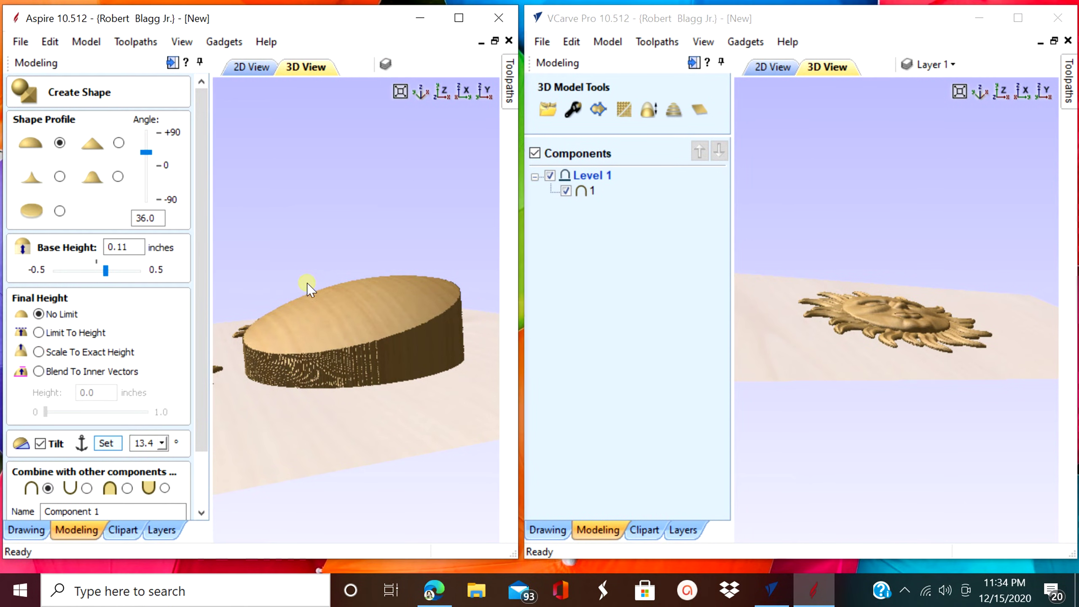
Drag a tilt direction for the circle in 2D and try a 6.4° tilt angle.
left_click(251, 67)
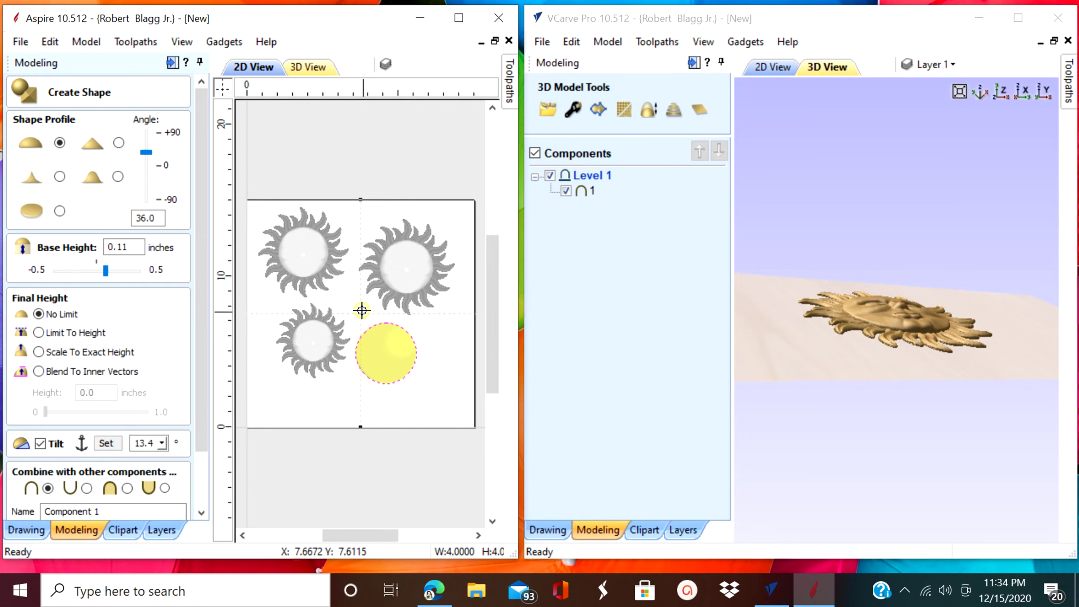
left_click_drag(364, 310, 439, 421)
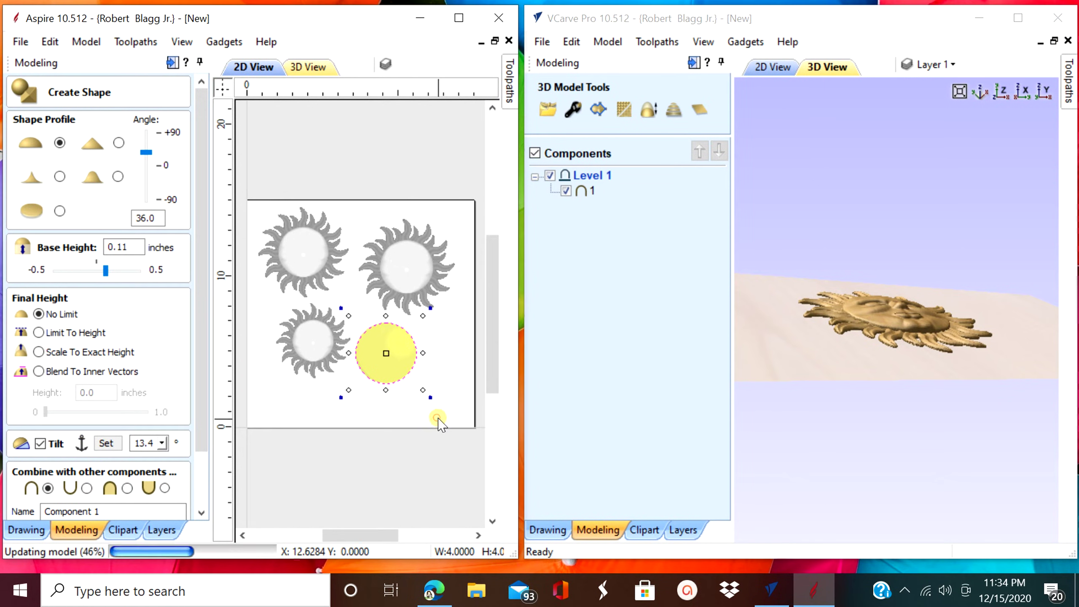
left_click(314, 65)
left_click(162, 443)
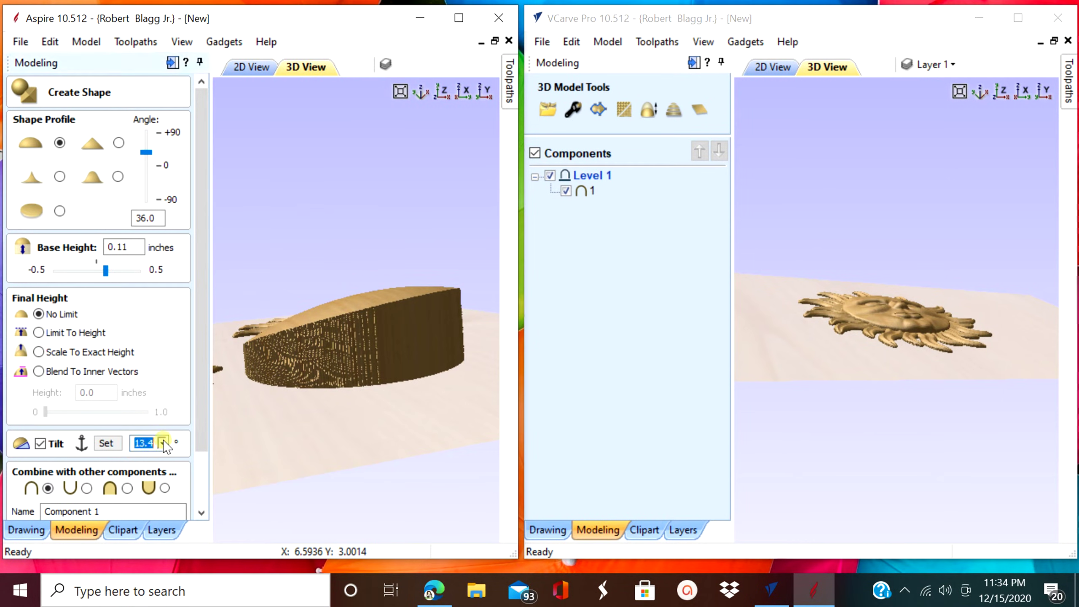
left_click_drag(170, 461, 143, 467)
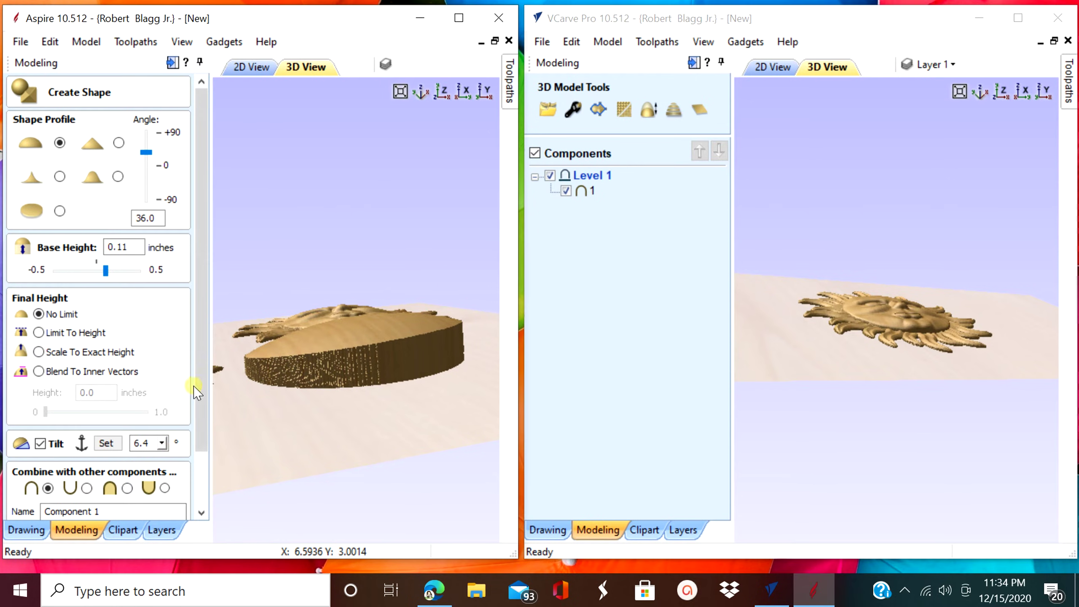
Redefine the tilt direction across the circle and raise the tilt angle to 14.6°.
left_click(255, 63)
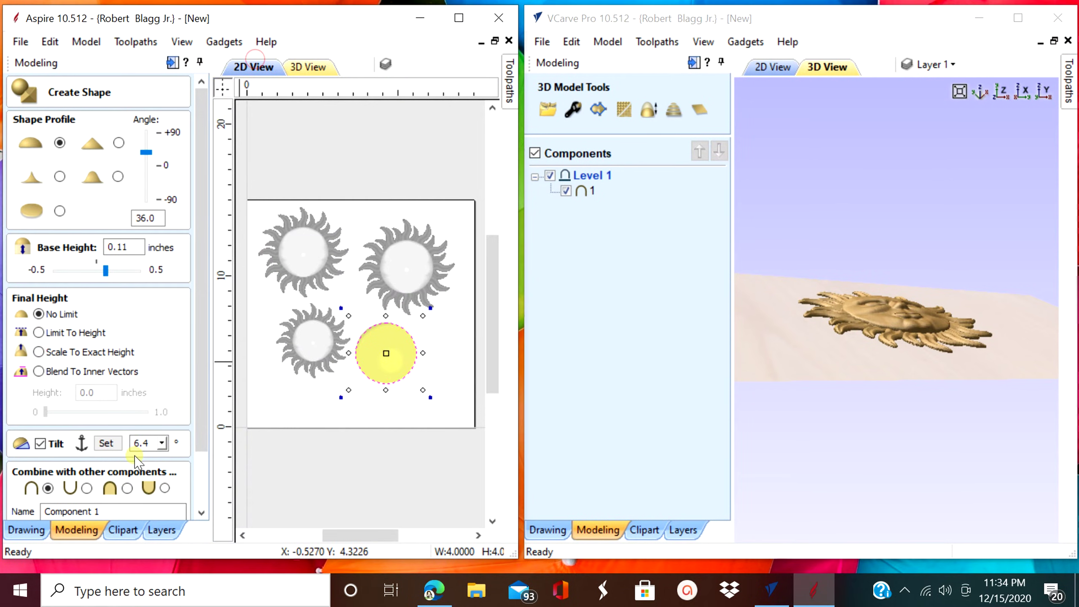
left_click(107, 443)
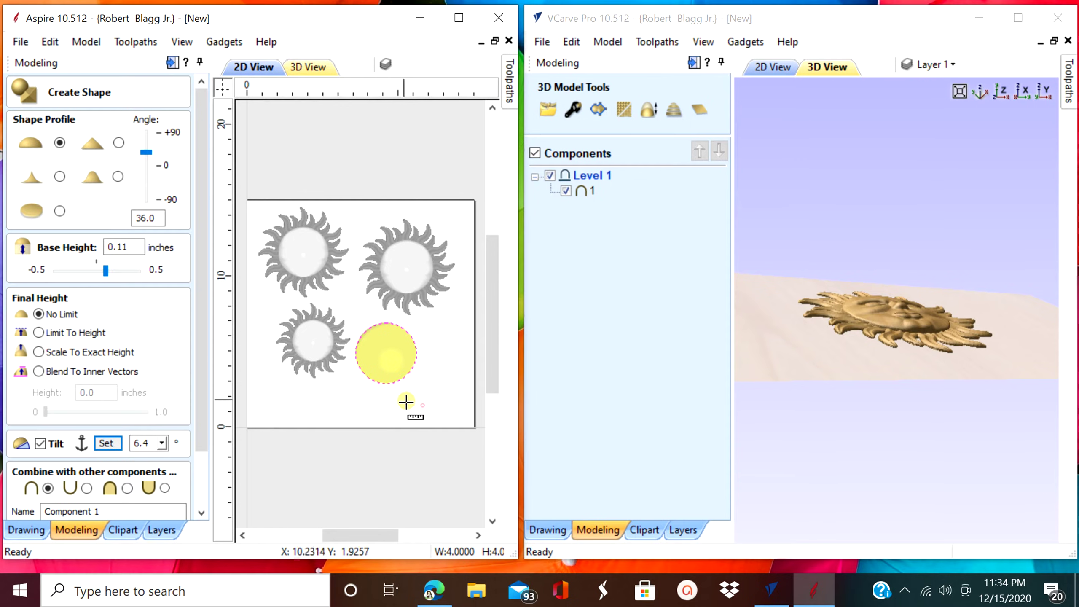
left_click_drag(406, 402, 356, 307)
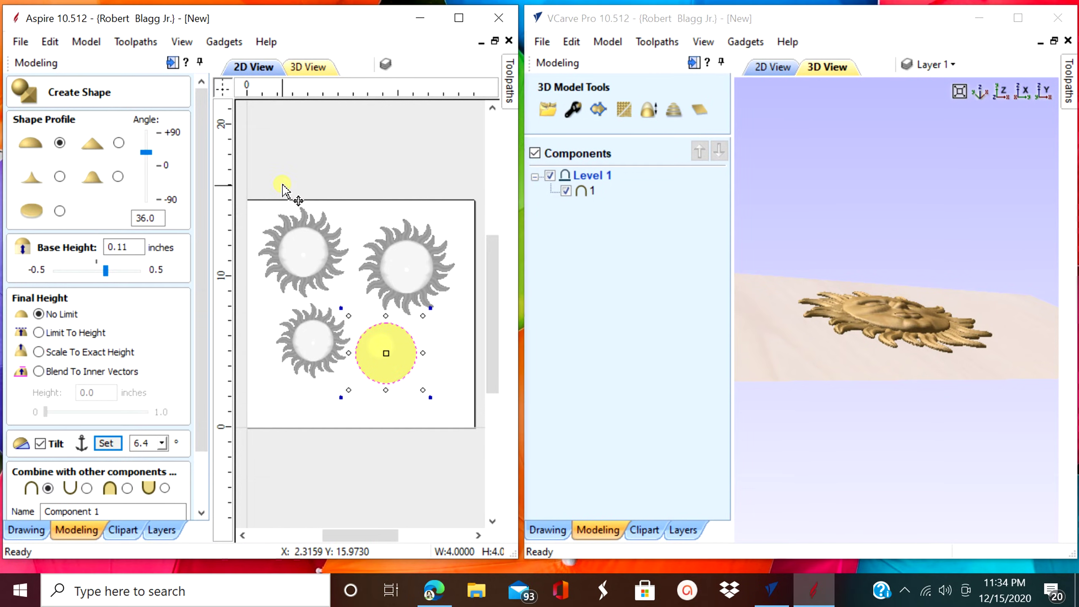
left_click(308, 67)
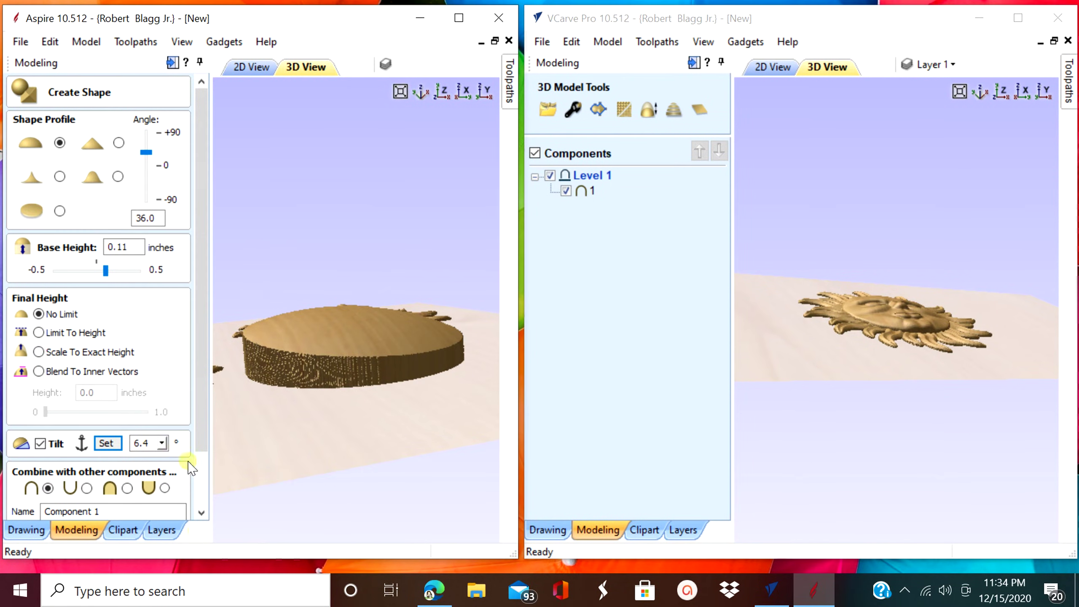
left_click(163, 443)
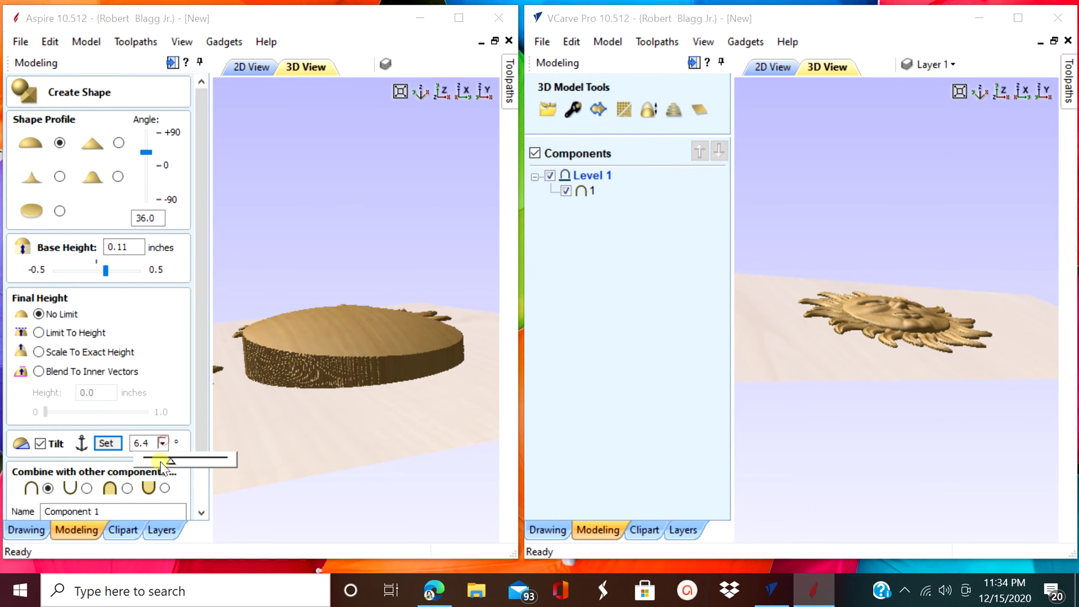
left_click_drag(202, 462, 207, 462)
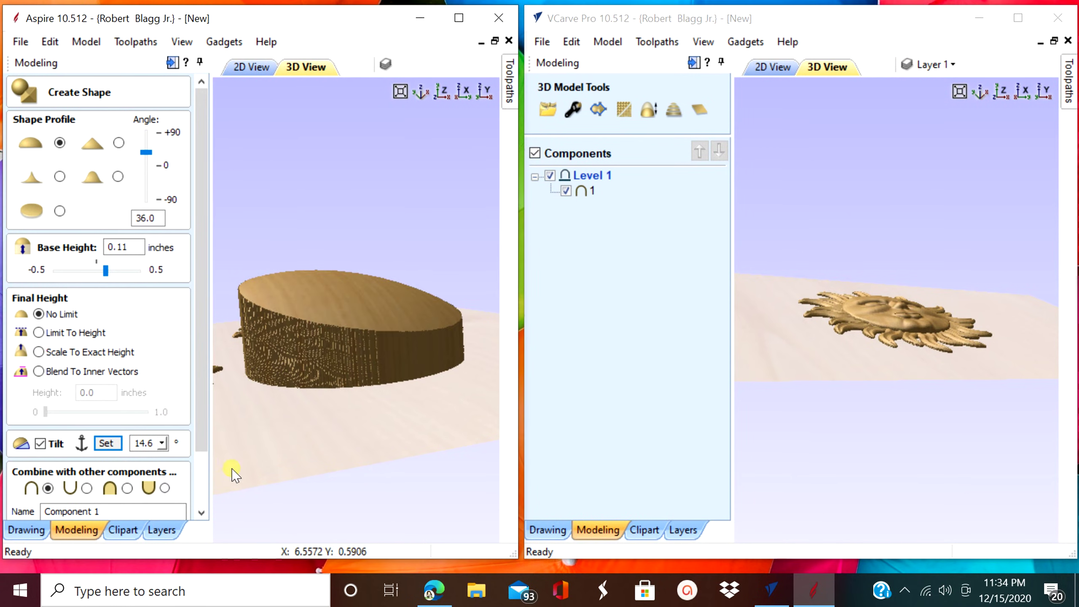
scroll(348, 378, "down", 4)
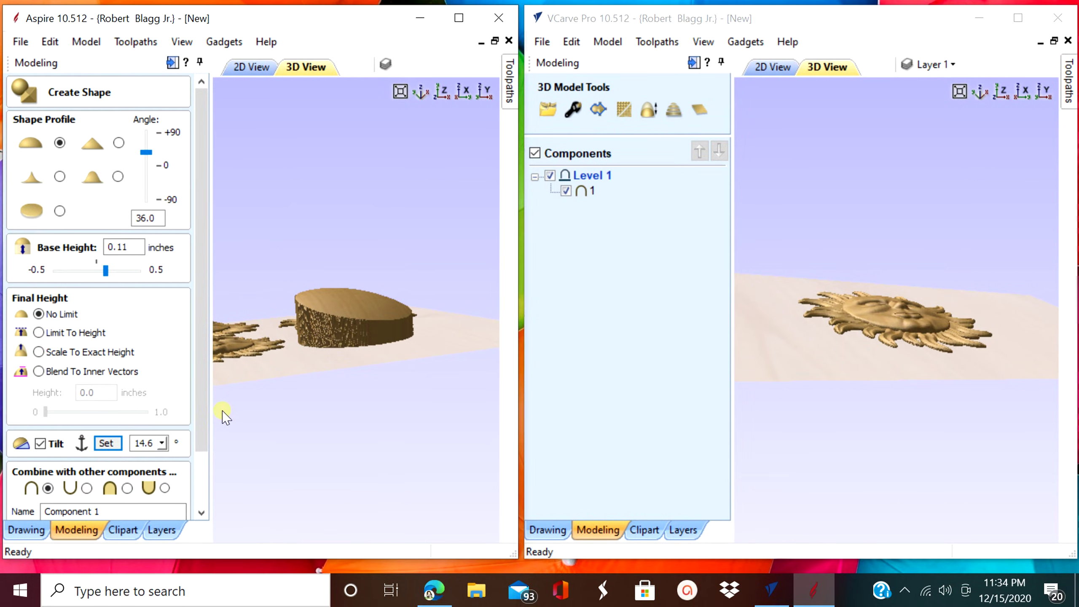
left_click_drag(197, 387, 199, 468)
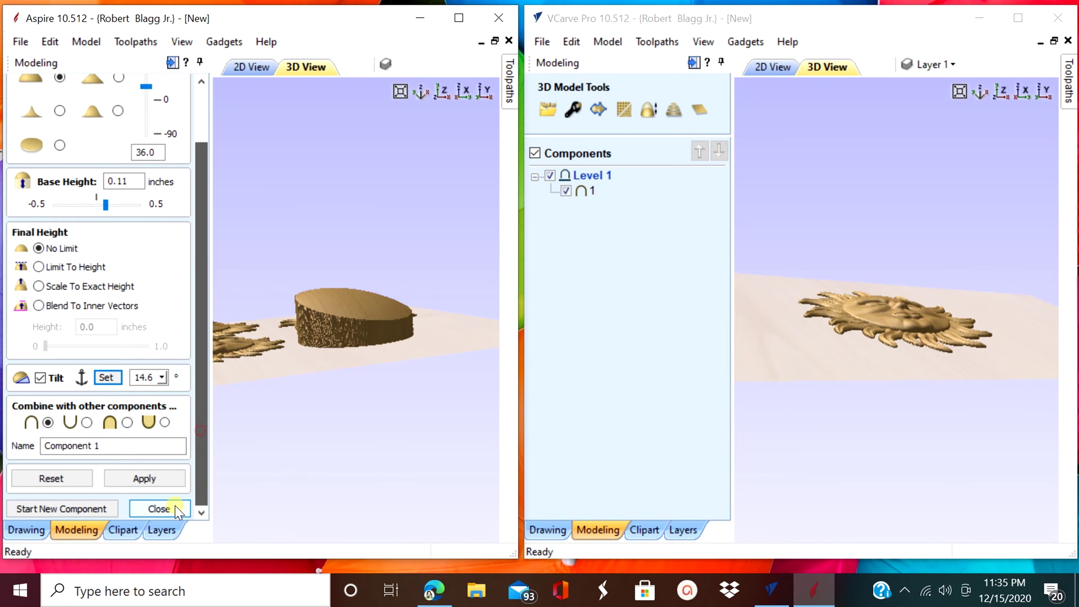
Apply the tilted disc to the model and start Component 2.
left_click(152, 478)
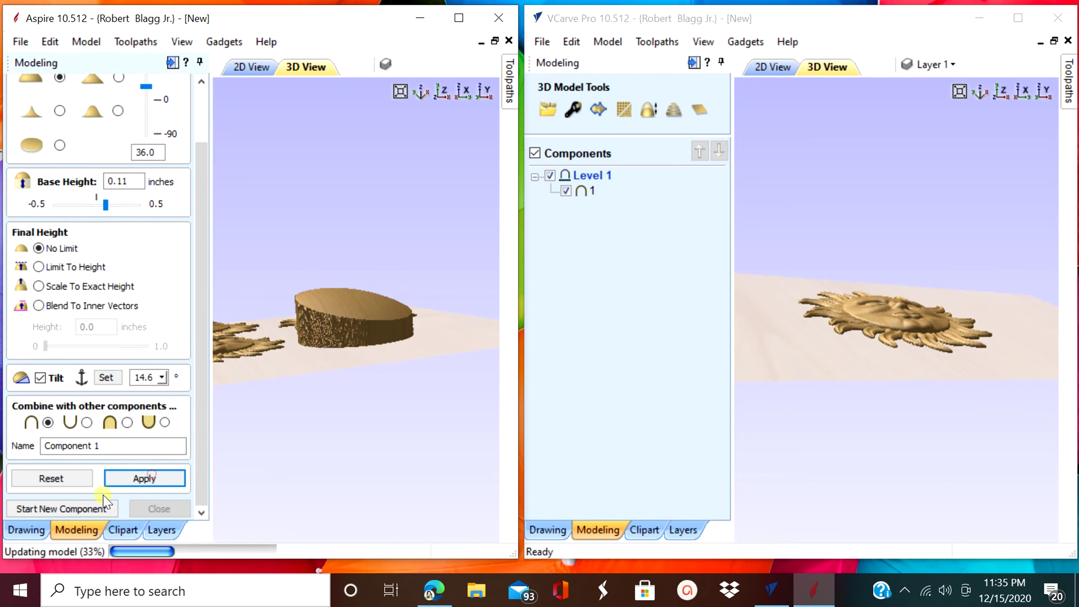
left_click(91, 508)
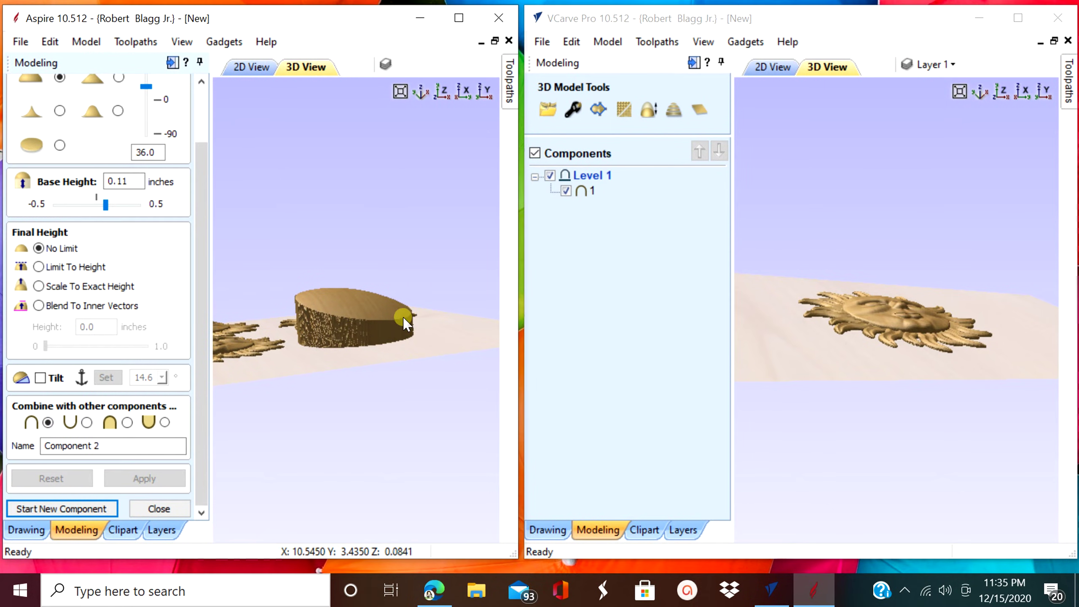
left_click_drag(404, 320, 399, 366)
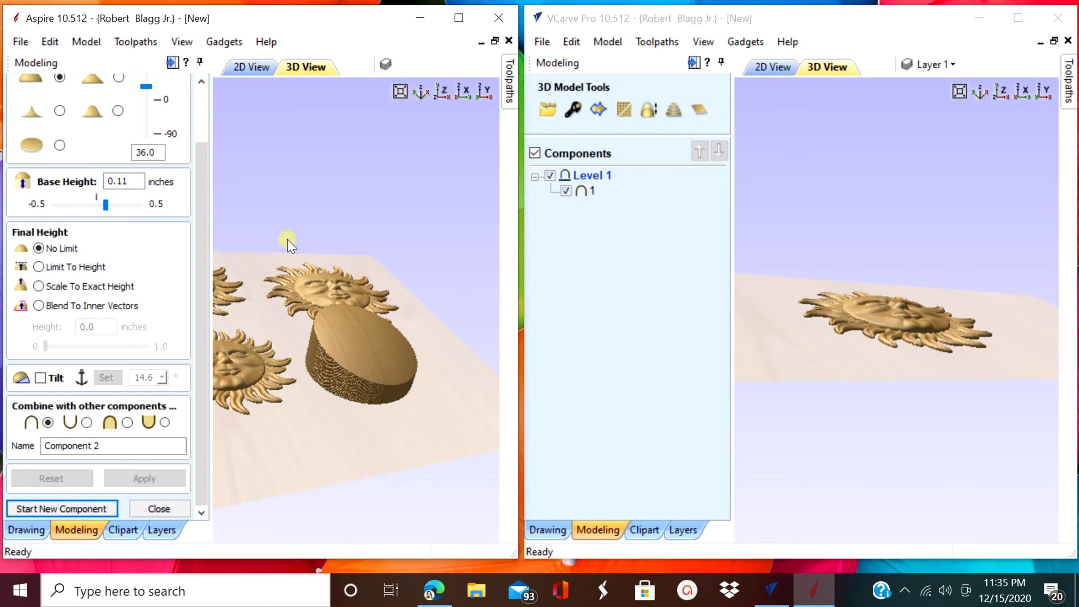
scroll(199, 322, "up", 3)
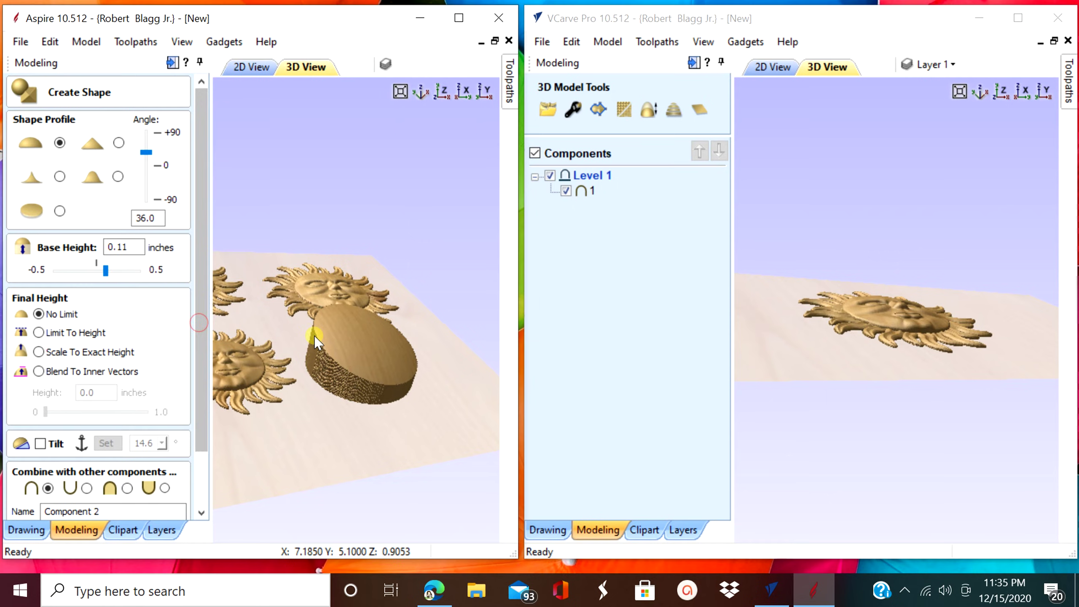
left_click_drag(203, 418, 182, 499)
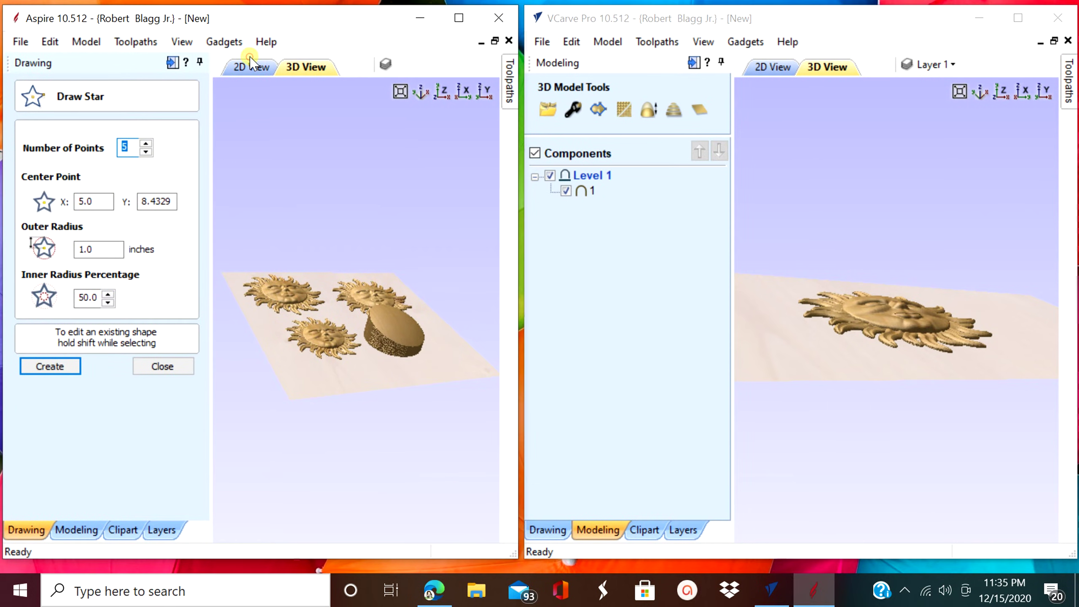
Draw a five-point star and move it left, below the small sun.
left_click(250, 66)
left_click_drag(407, 390, 424, 412)
left_click(163, 366)
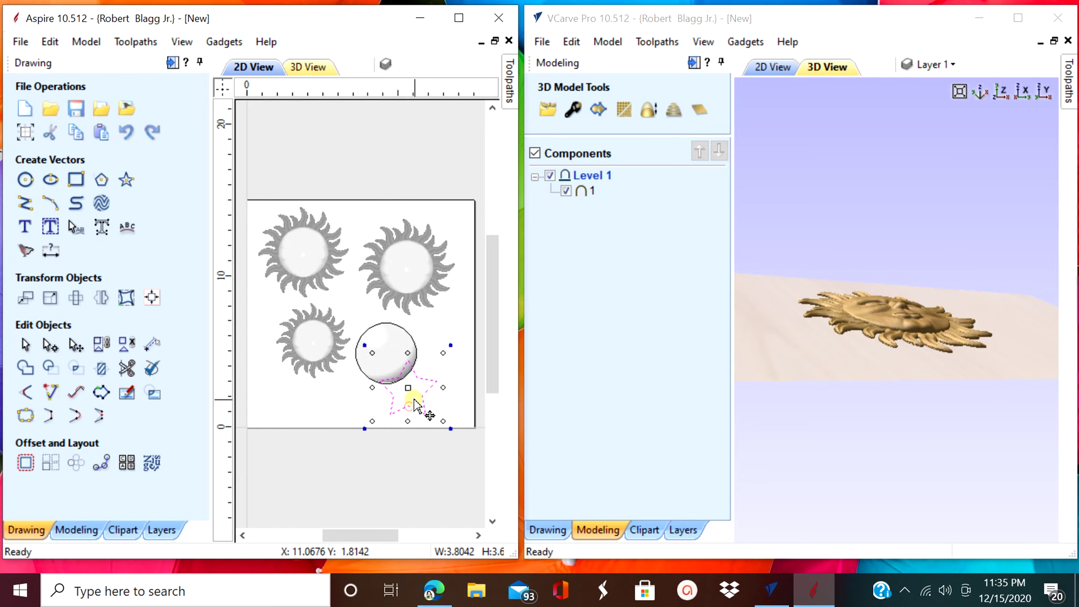
left_click_drag(414, 406, 344, 399)
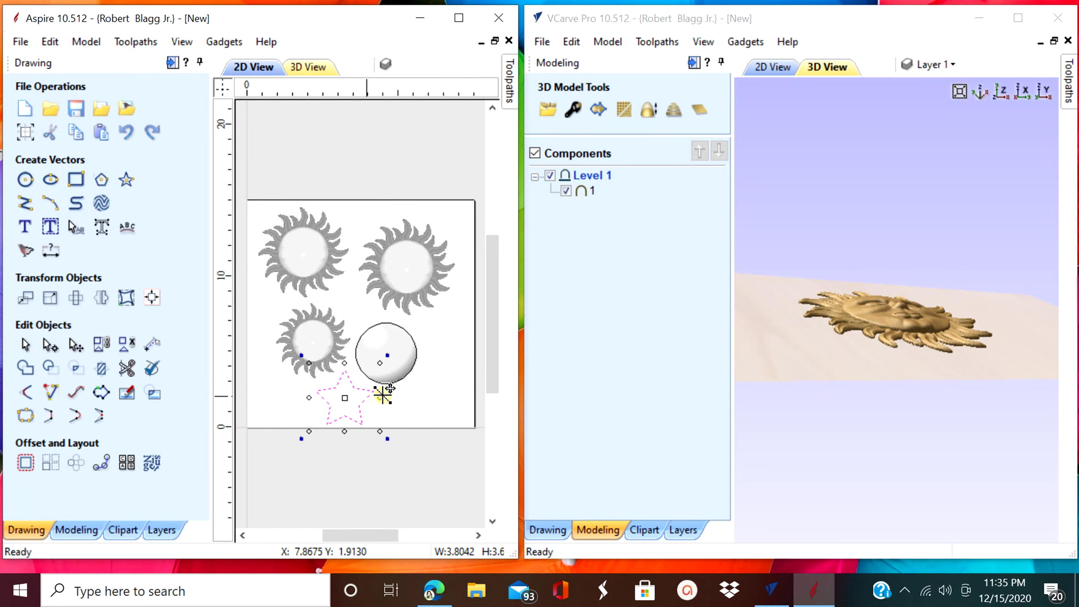
left_click(311, 463)
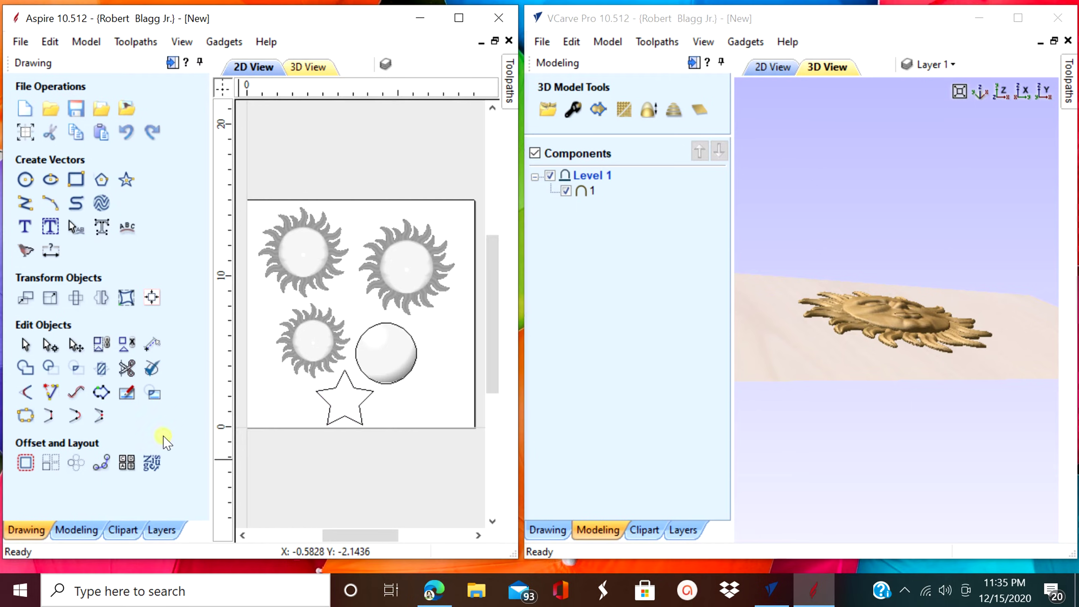
left_click(75, 529)
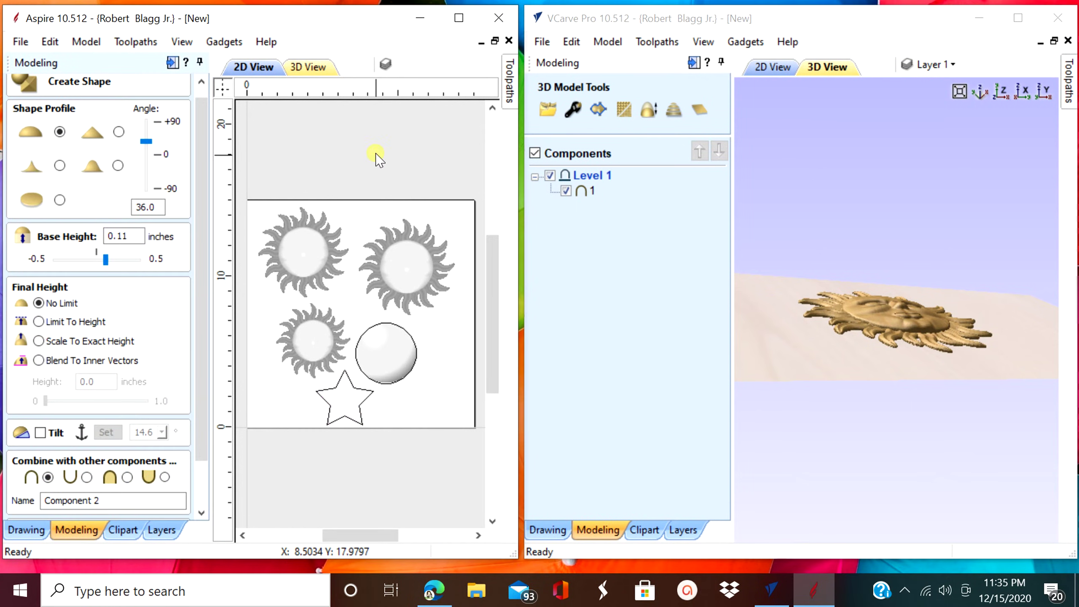
left_click(309, 67)
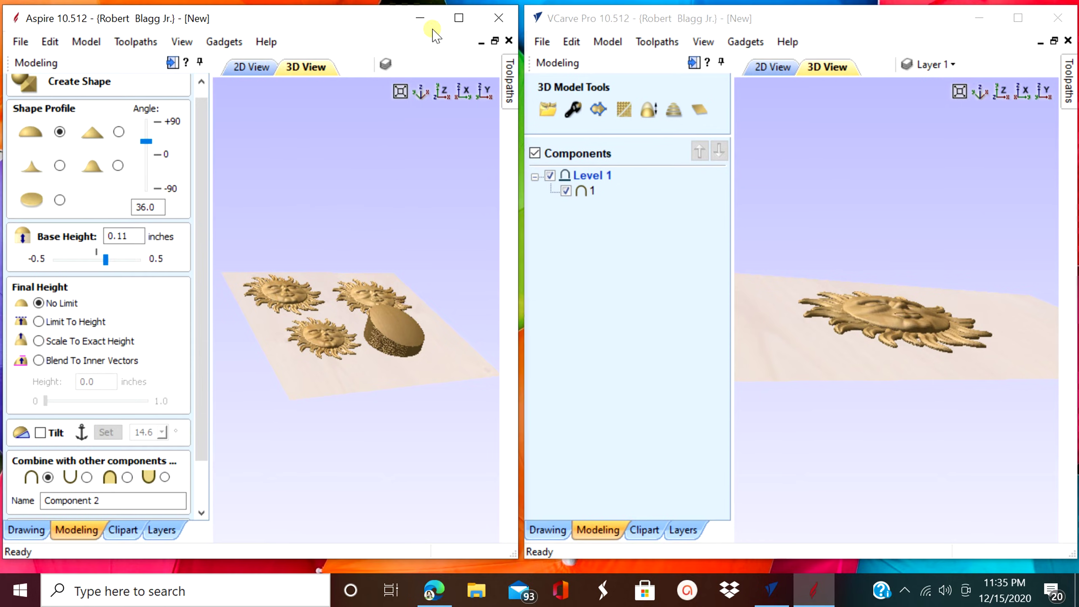
Maximize Aspire, show 2D and 3D views side by side, and select the star vector.
left_click(458, 18)
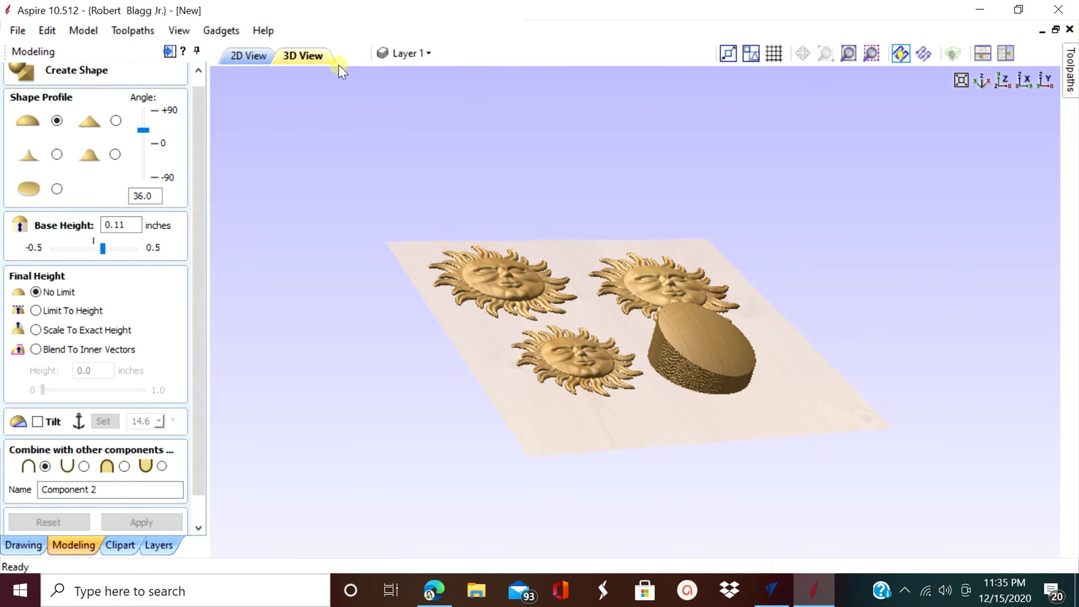
left_click(1007, 53)
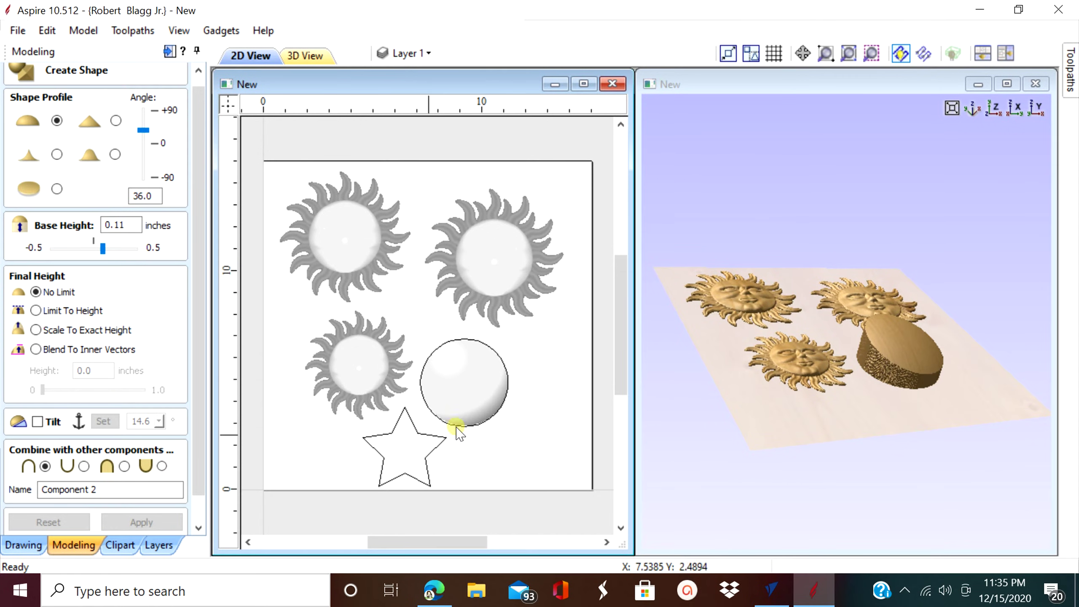
left_click(1006, 104)
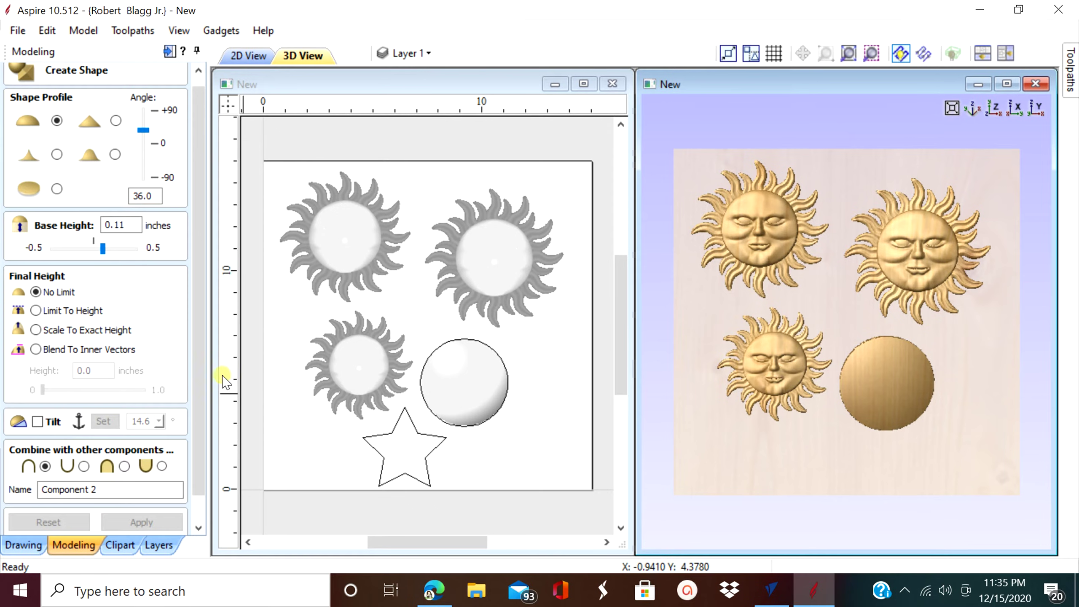
scroll(205, 366, "down", 1)
left_click(395, 436)
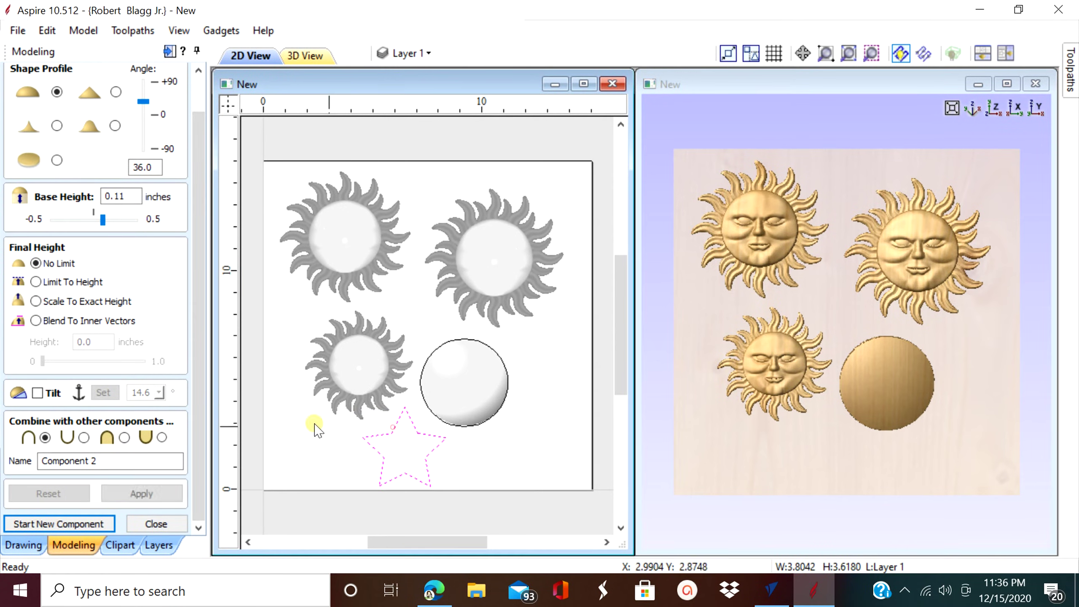
left_click_drag(205, 336, 216, 220)
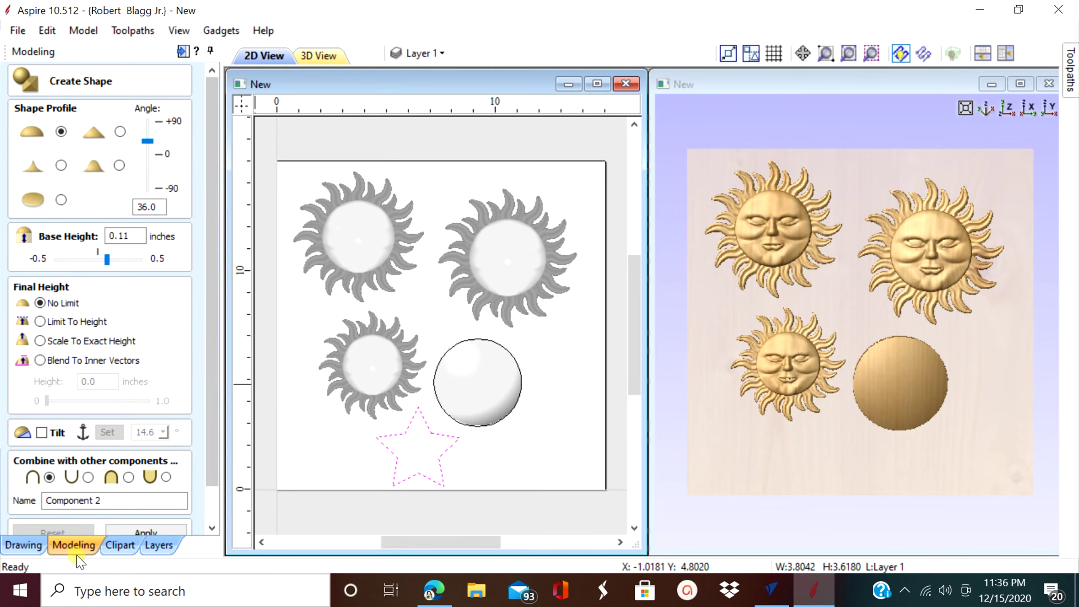
left_click_drag(855, 510, 862, 352)
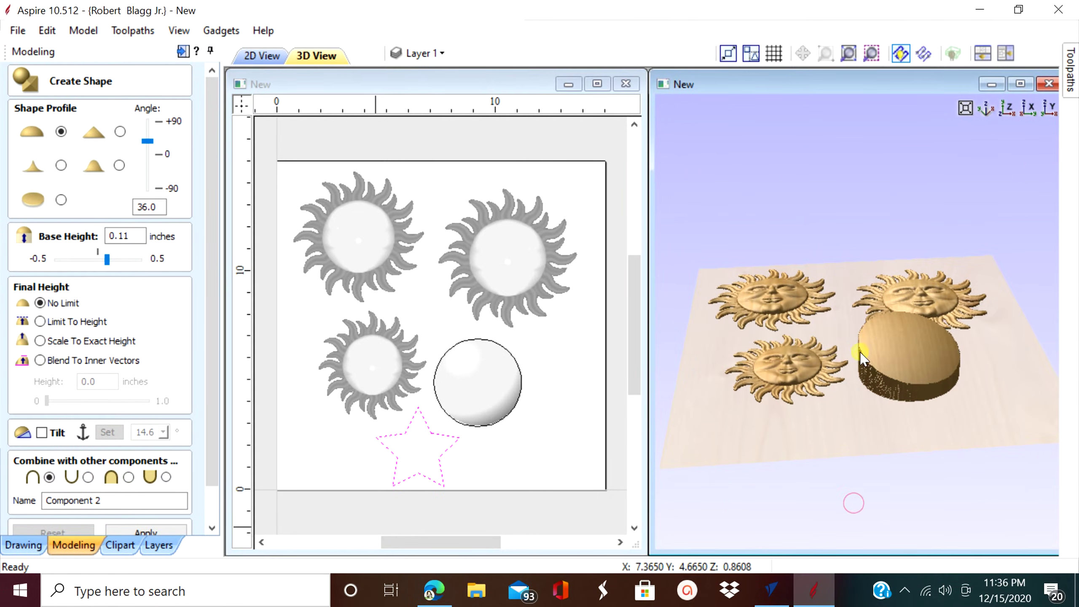
Try flat, curved and cone profiles for the star, with base heights of 0.23 and 0.03 inches.
left_click(61, 198)
left_click_drag(109, 259, 115, 260)
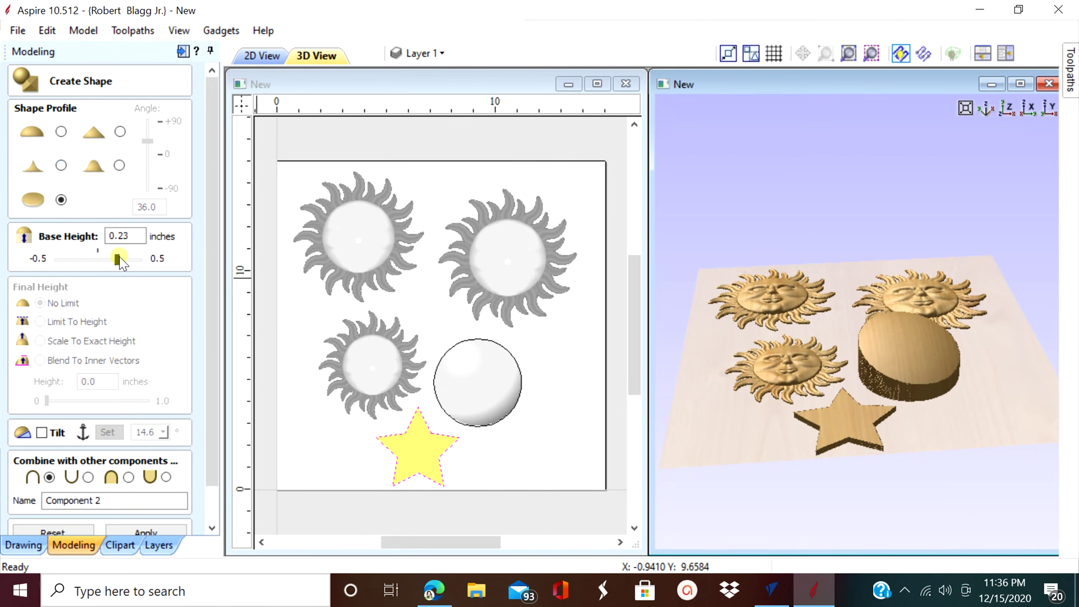
scroll(819, 458, "up", 3)
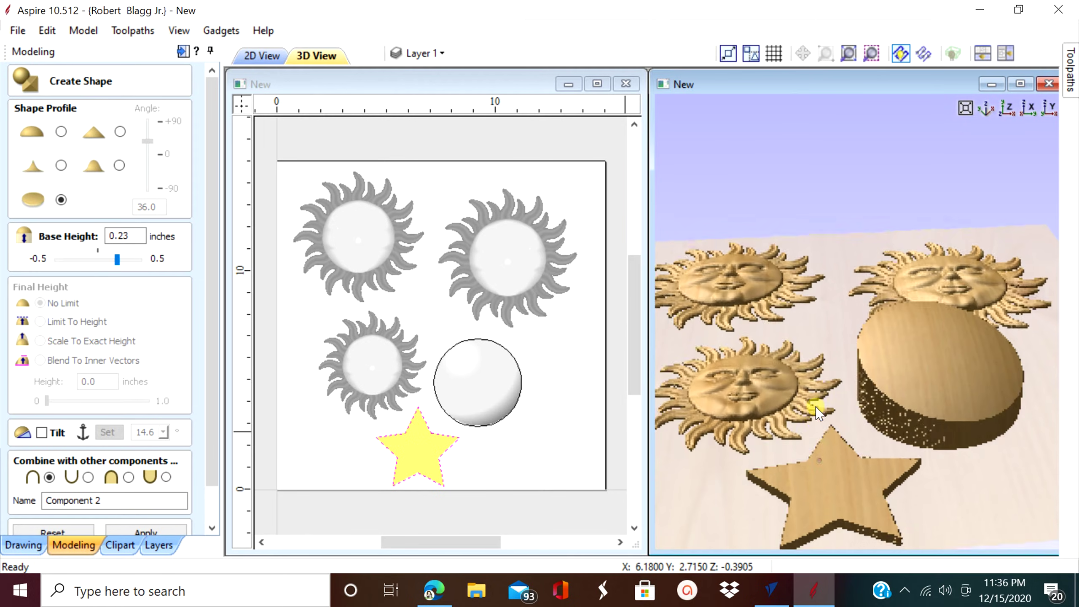
scroll(817, 409, "down", 2)
left_click_drag(701, 452, 741, 421)
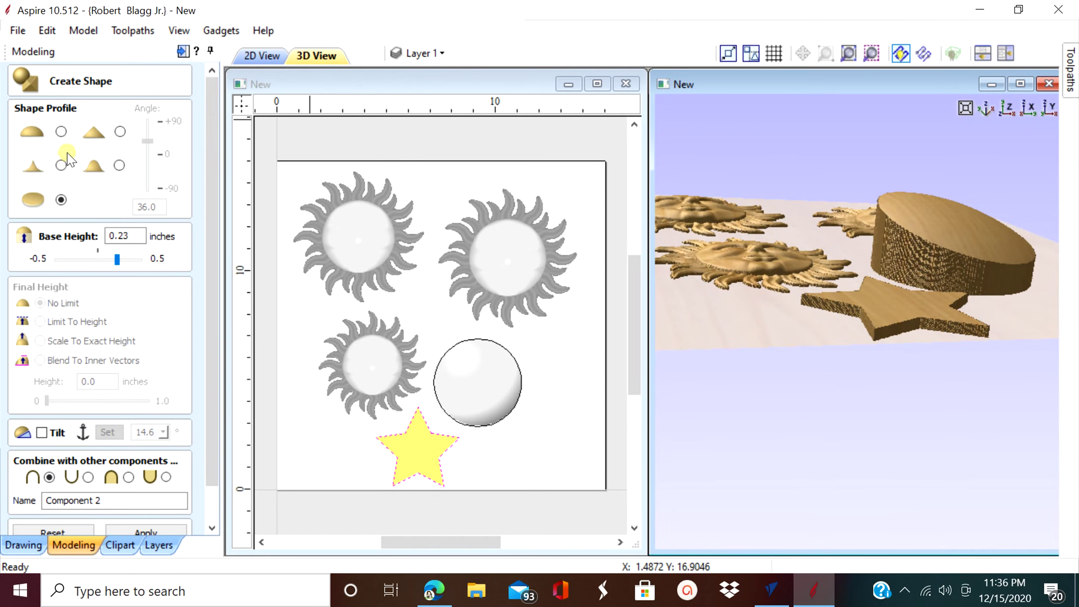
left_click(60, 135)
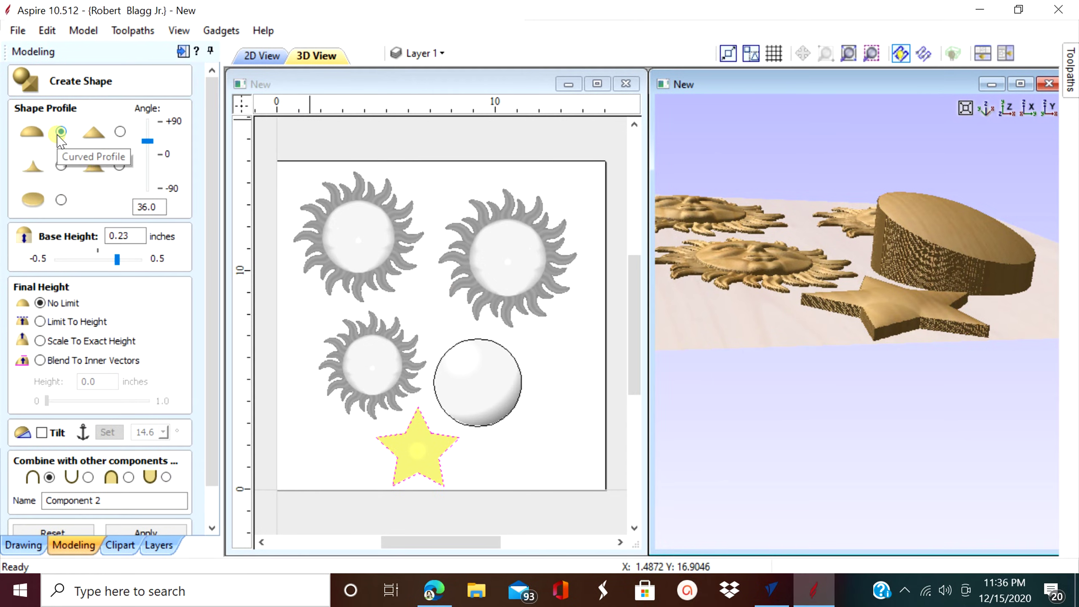
left_click_drag(146, 138, 151, 161)
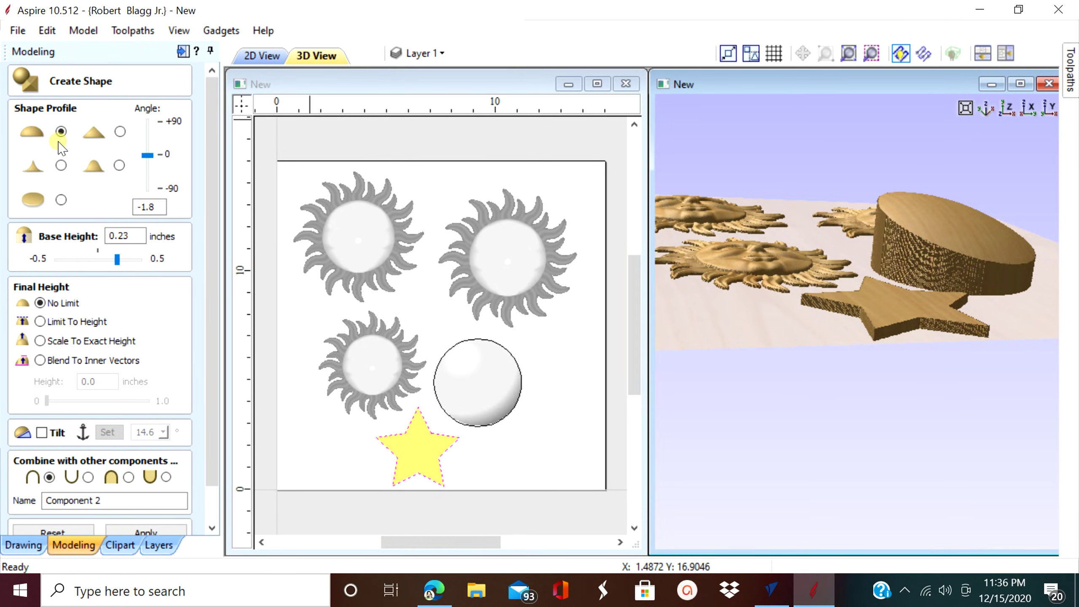
left_click(62, 164)
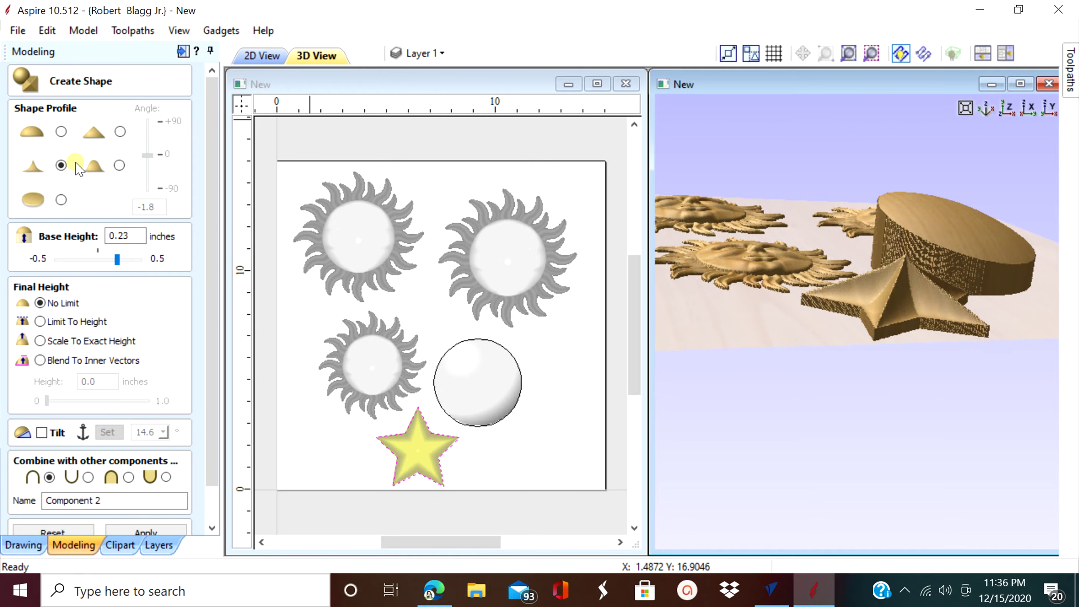
left_click_drag(862, 299, 831, 362)
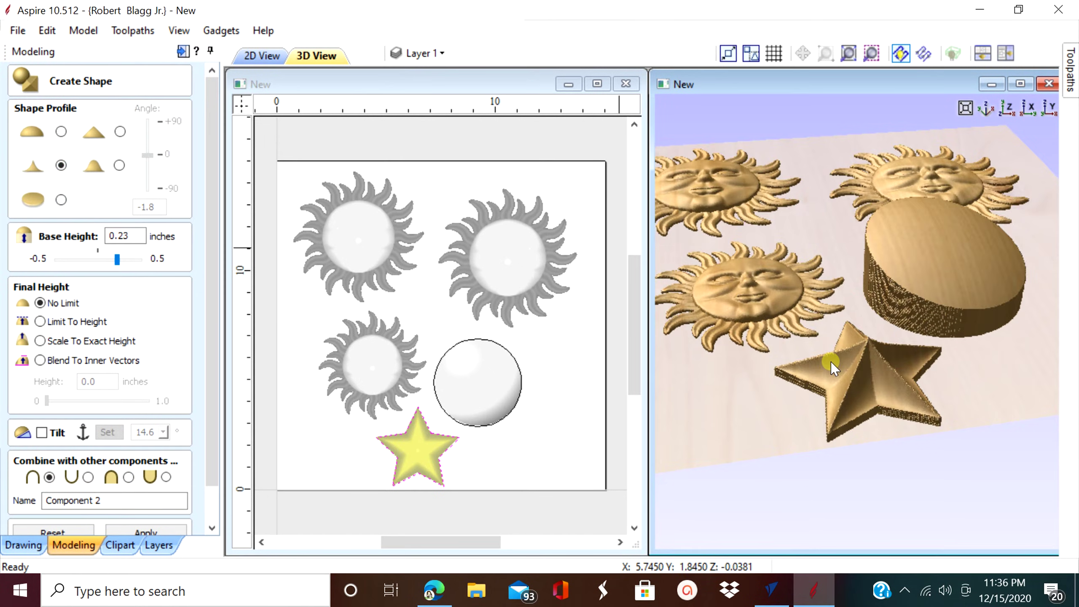
scroll(831, 361, "up", 3)
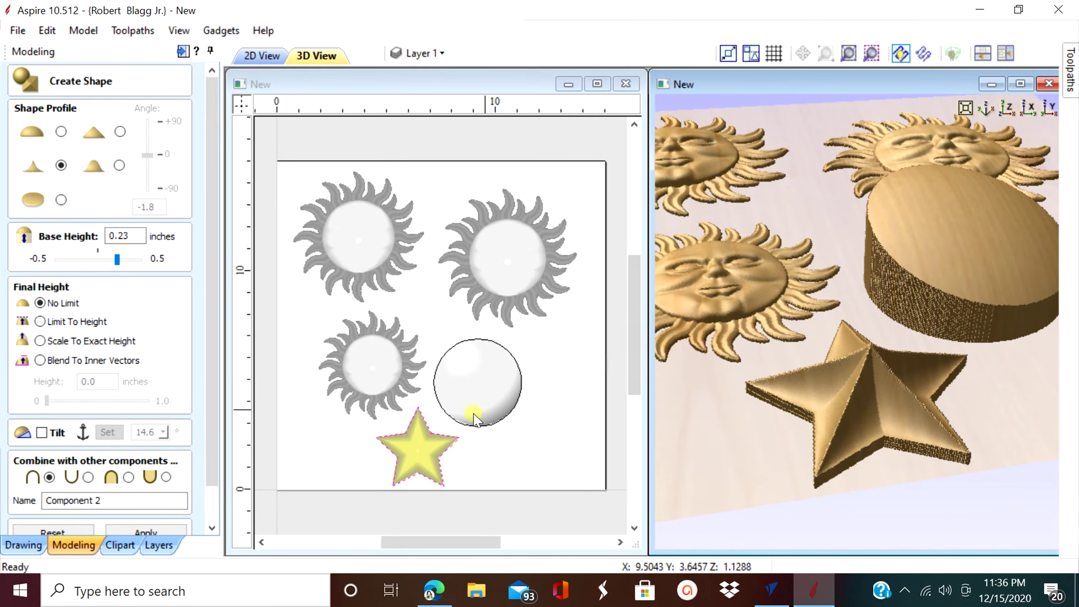
left_click(100, 258)
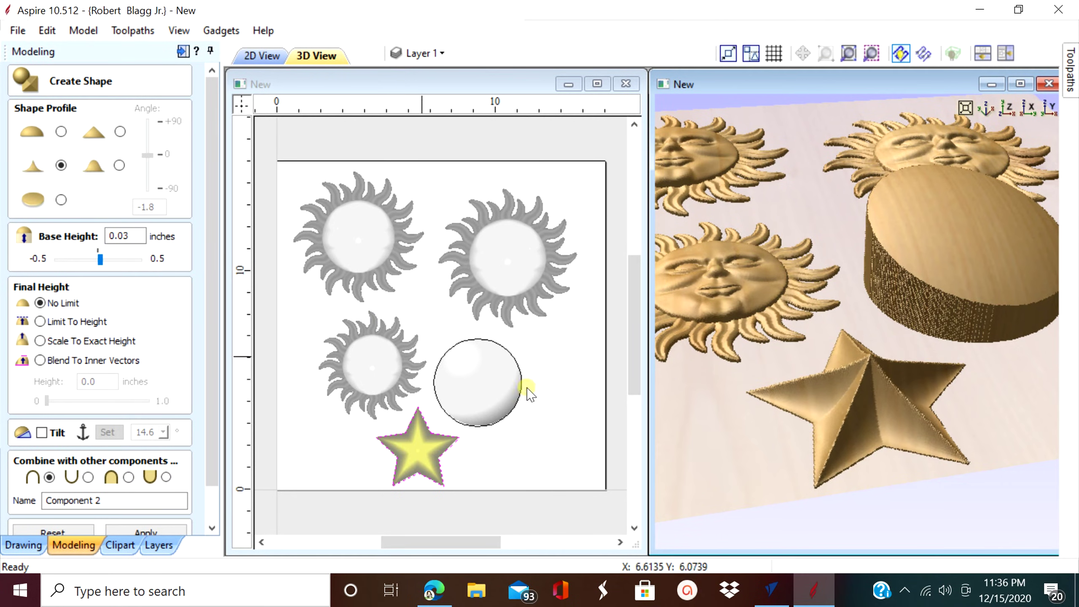
left_click_drag(960, 425, 813, 340)
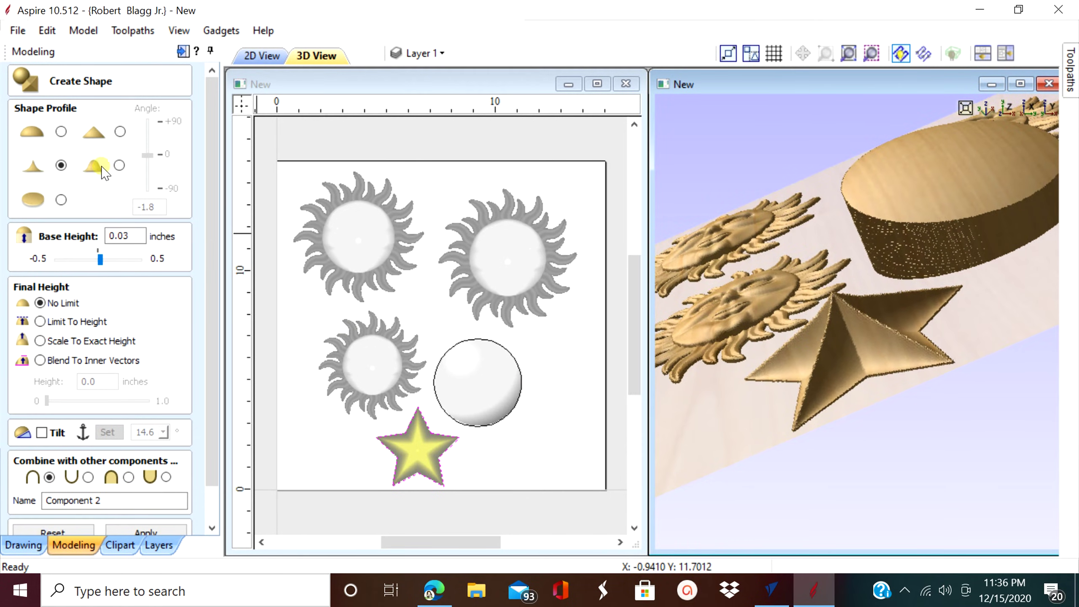
Give the star an angular profile, subtracted from the model at -0.07 inch base height, and apply.
left_click(120, 166)
left_click(121, 131)
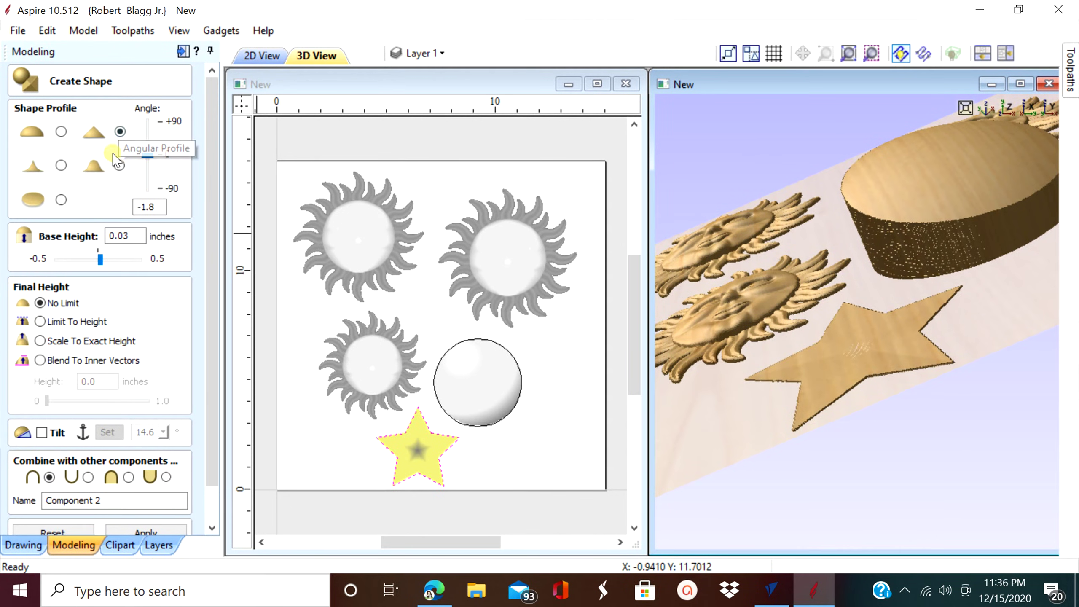
scroll(155, 316, "down", 1)
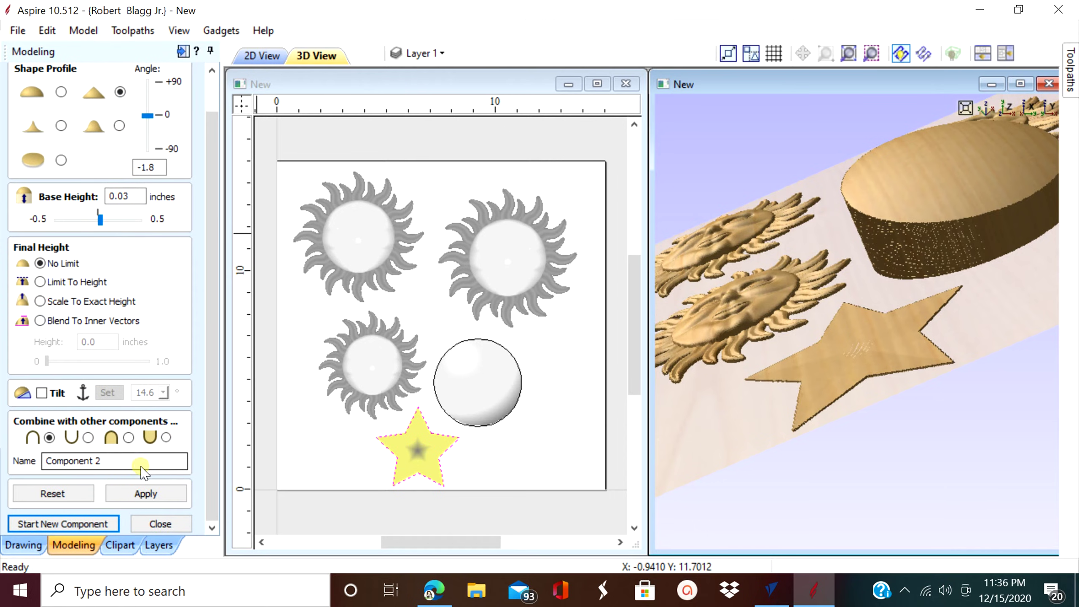
left_click(88, 437)
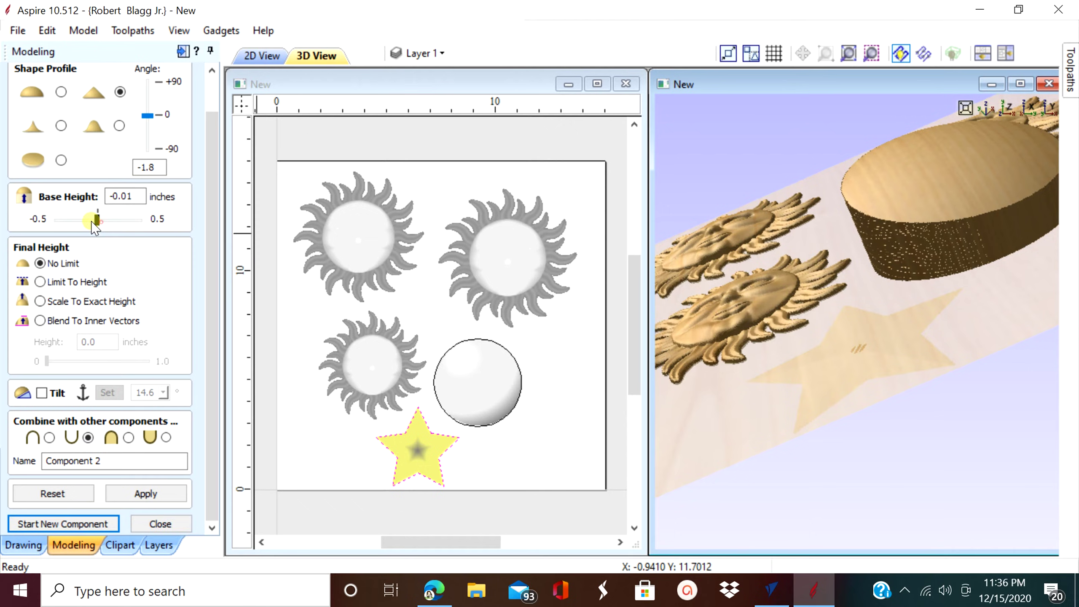
left_click_drag(93, 221, 126, 221)
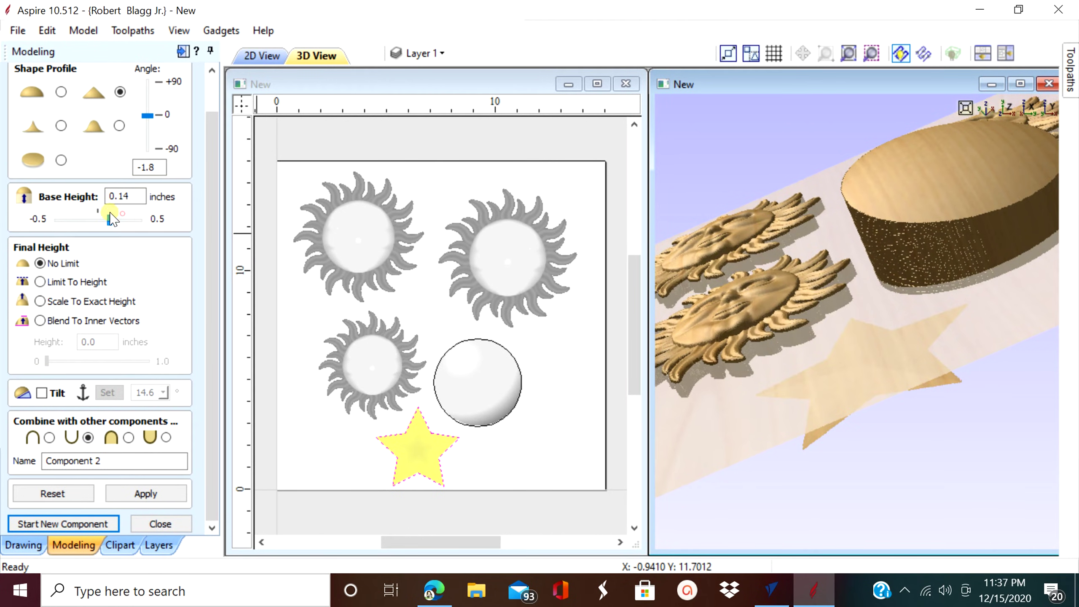
left_click(93, 218)
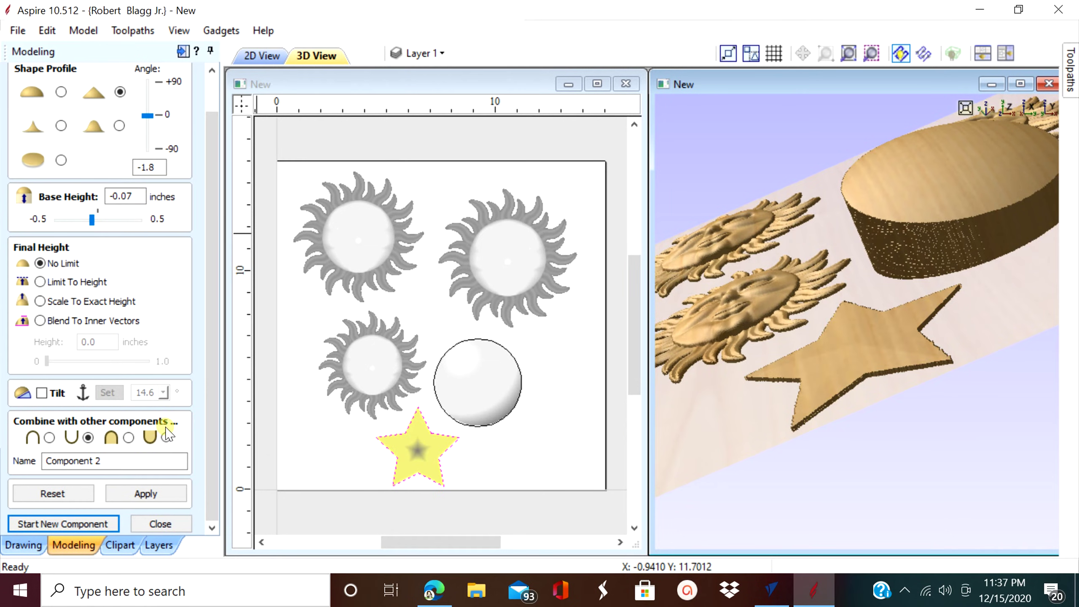
left_click(173, 495)
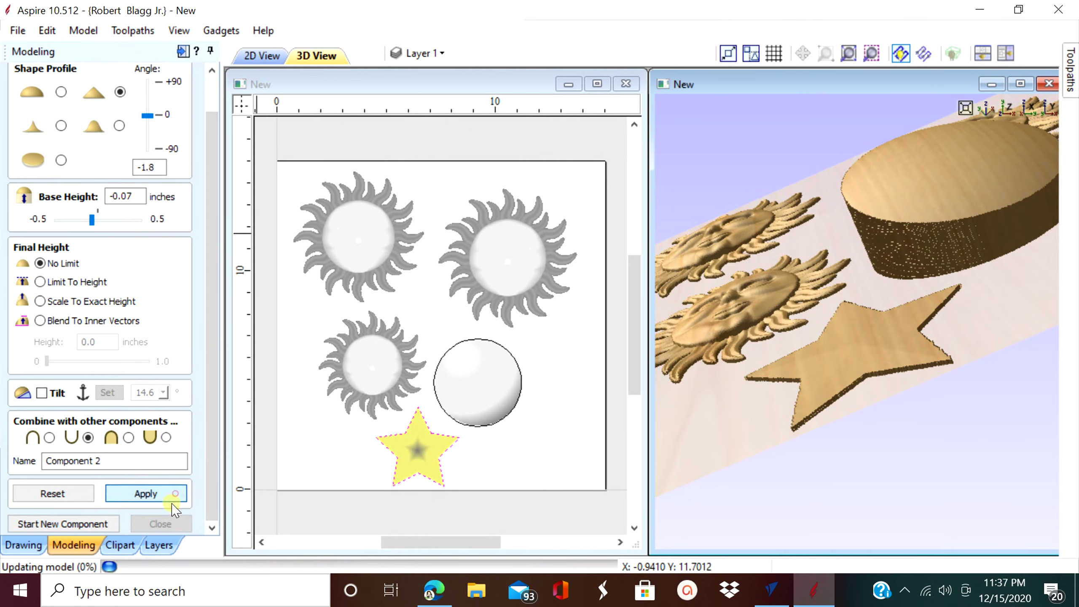
left_click(160, 523)
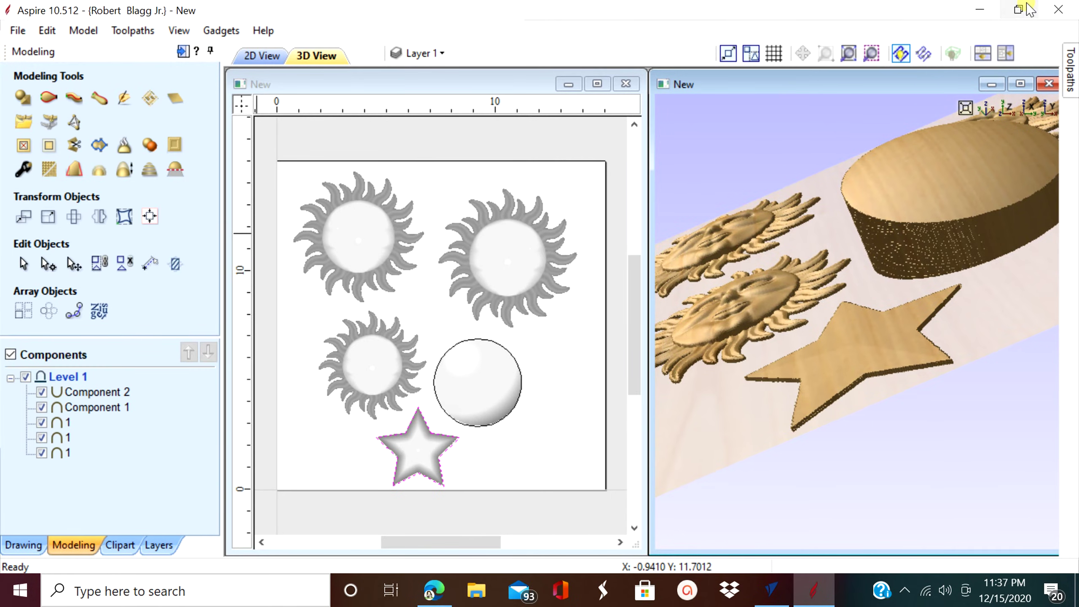
Restore Aspire beside VCarve Pro, view both models from the top, and open Aspire's Clipart tab.
left_click(1018, 9)
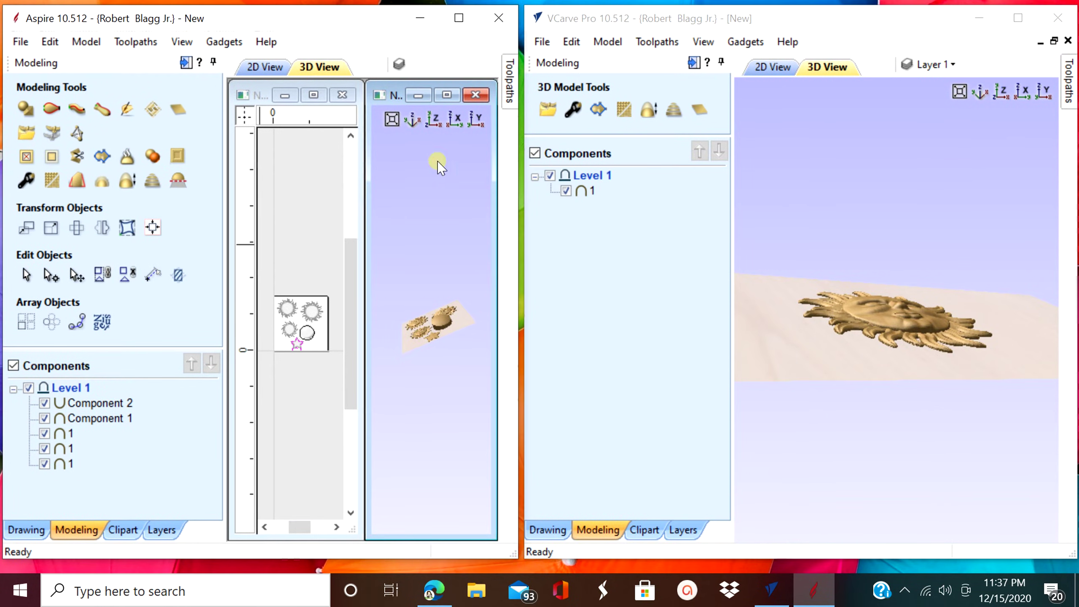
left_click(433, 118)
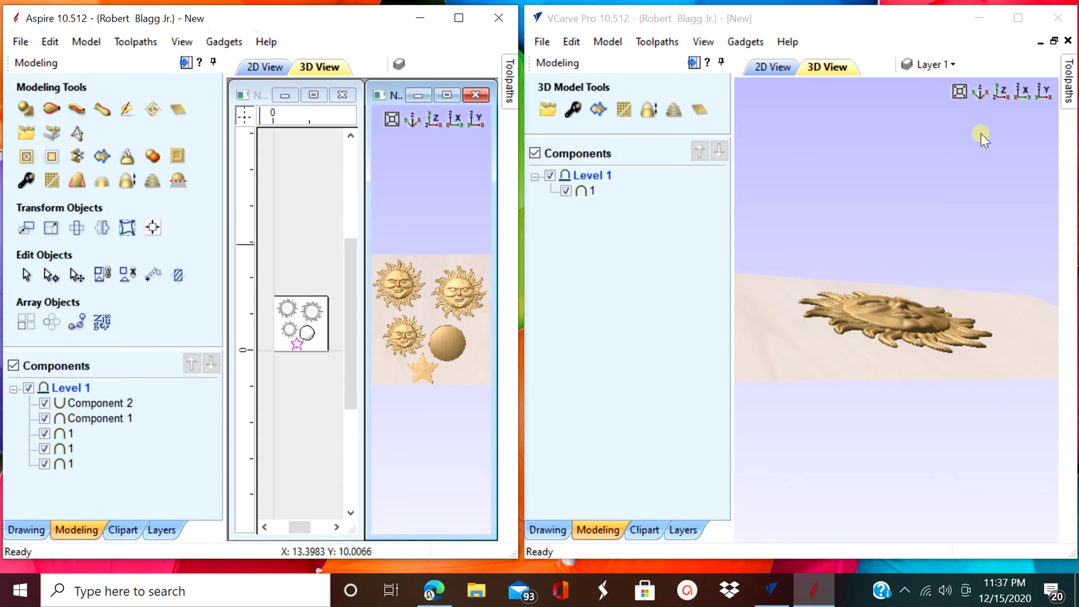
left_click(999, 91)
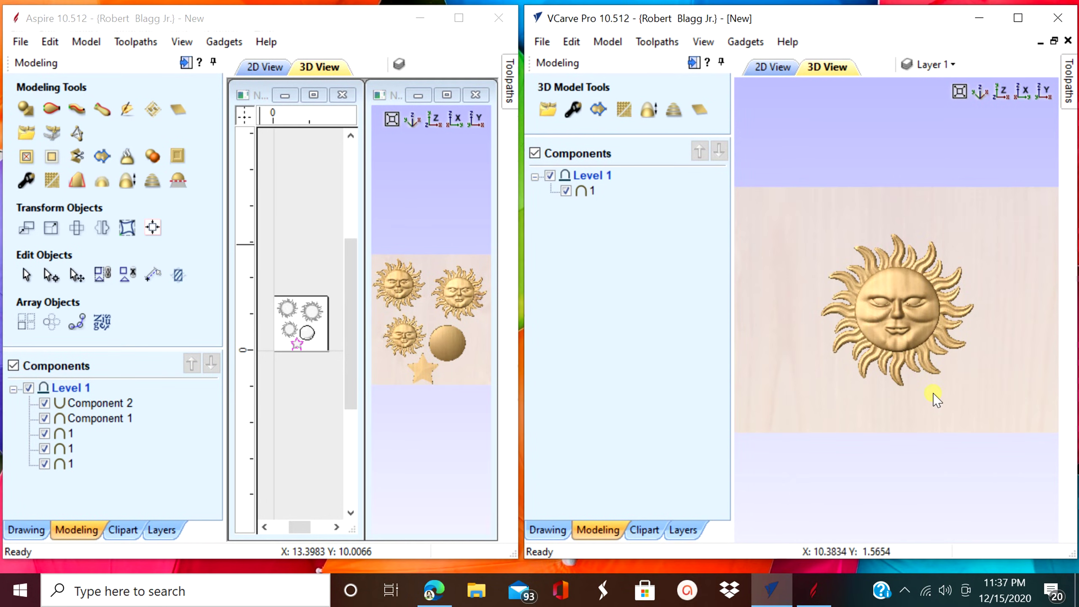
left_click(121, 529)
Expand the Clipart folder in both Aspire and VCarve Pro and browse their thumbnails.
left_click(644, 529)
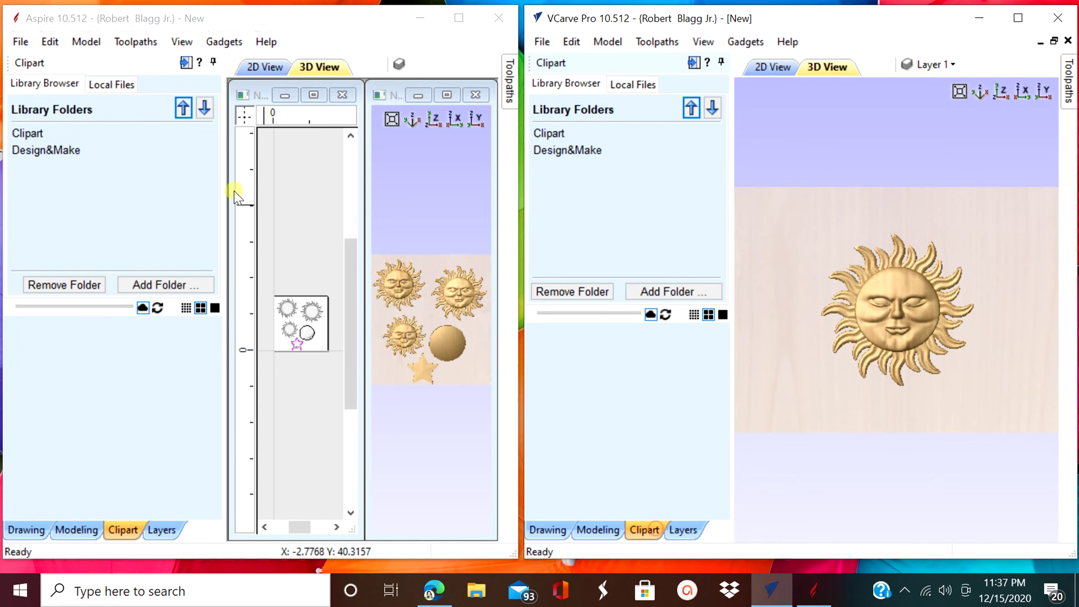
left_click(15, 134)
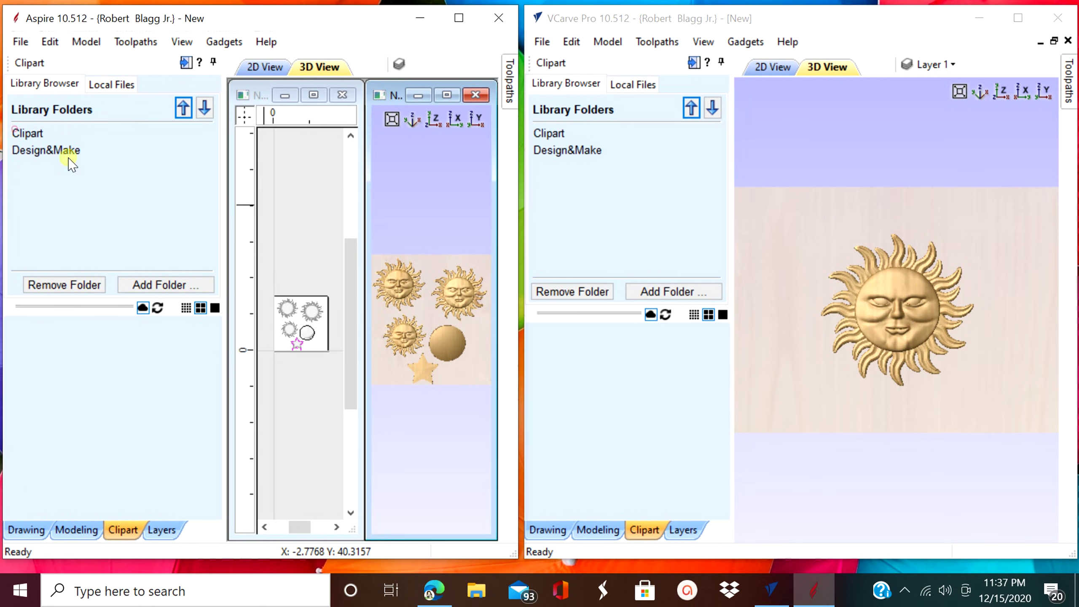
left_click(27, 135)
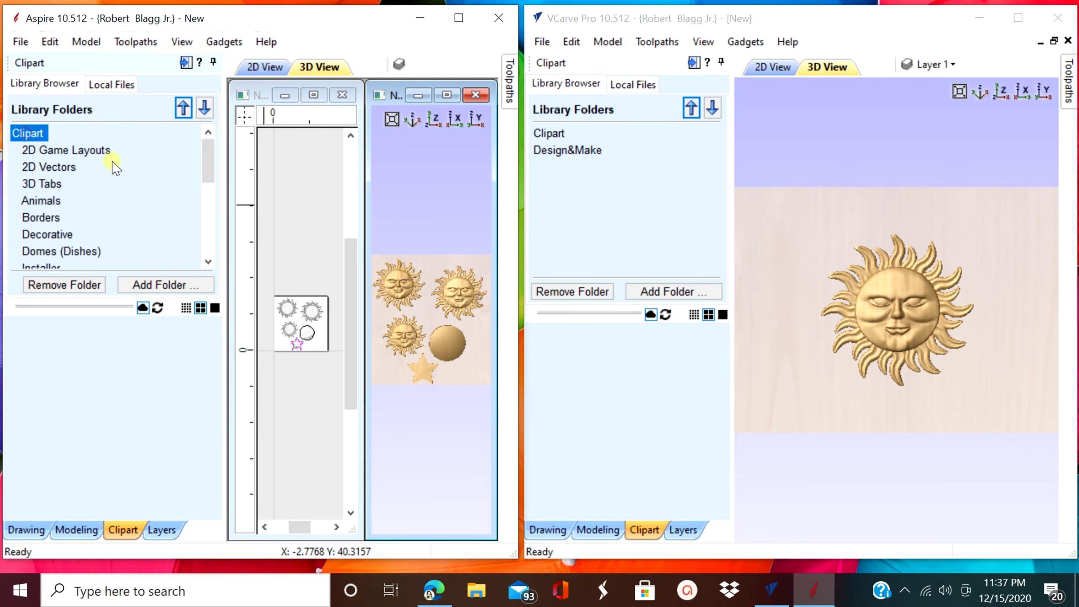
left_click(542, 135)
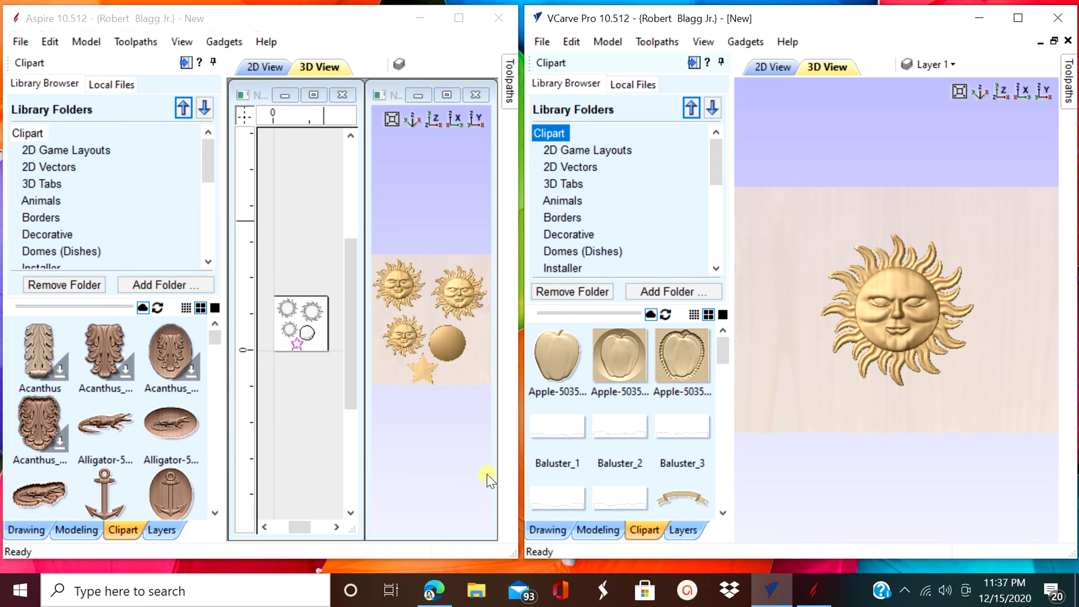
left_click_drag(217, 346, 723, 439)
scroll(665, 446, "down", 3)
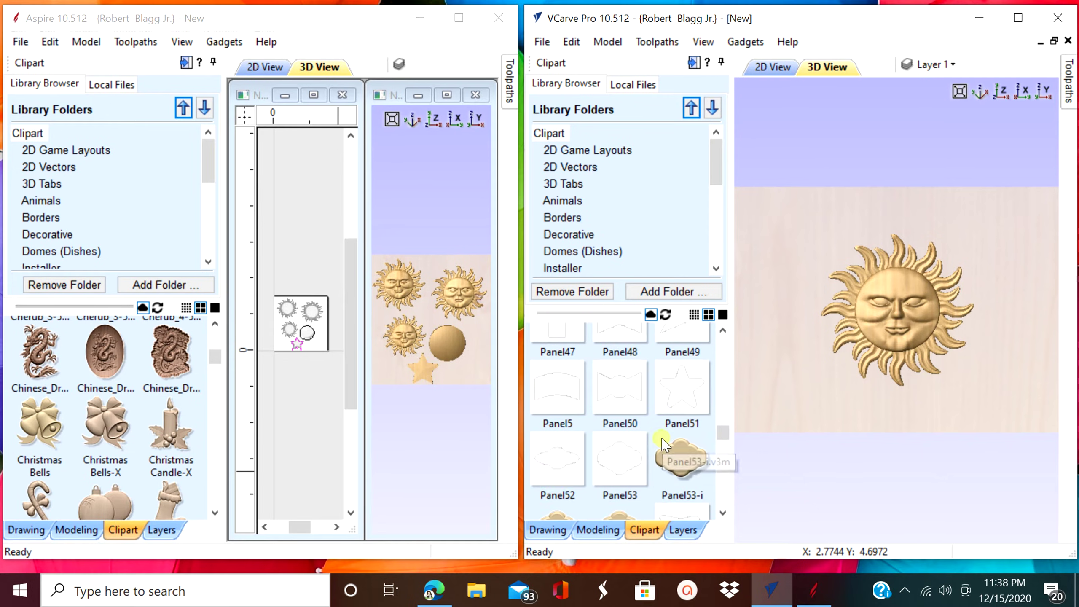
scroll(624, 421, "down", 10)
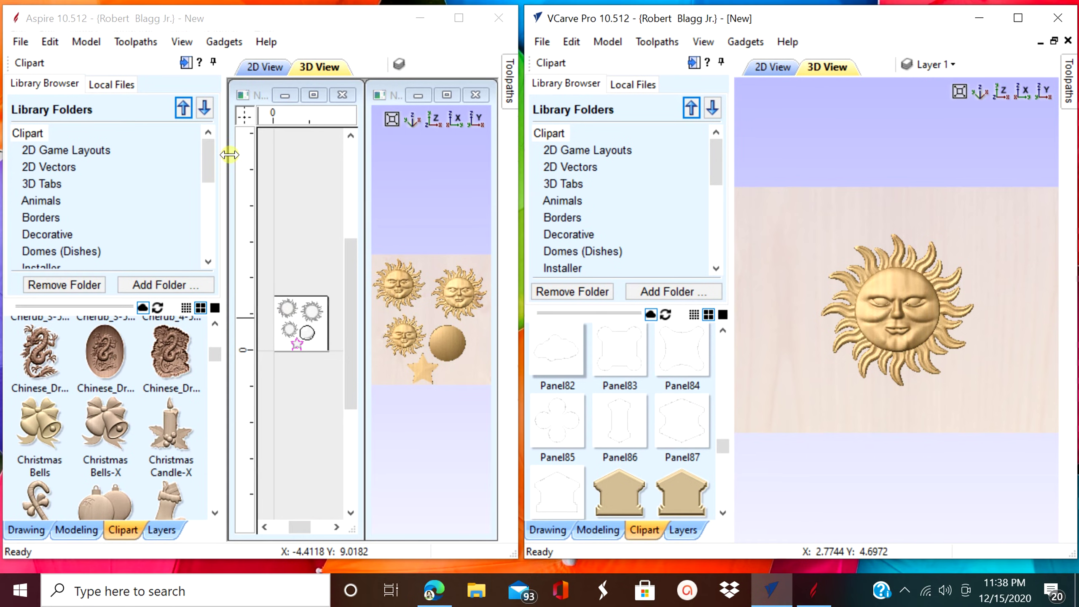
left_click_drag(212, 167, 726, 245)
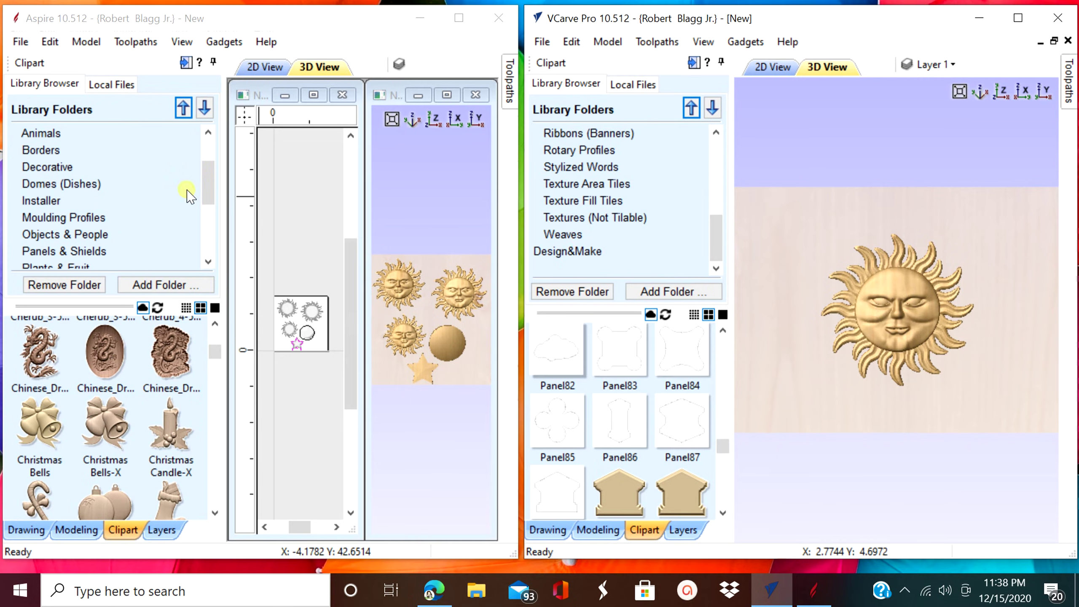
left_click_drag(204, 184, 217, 239)
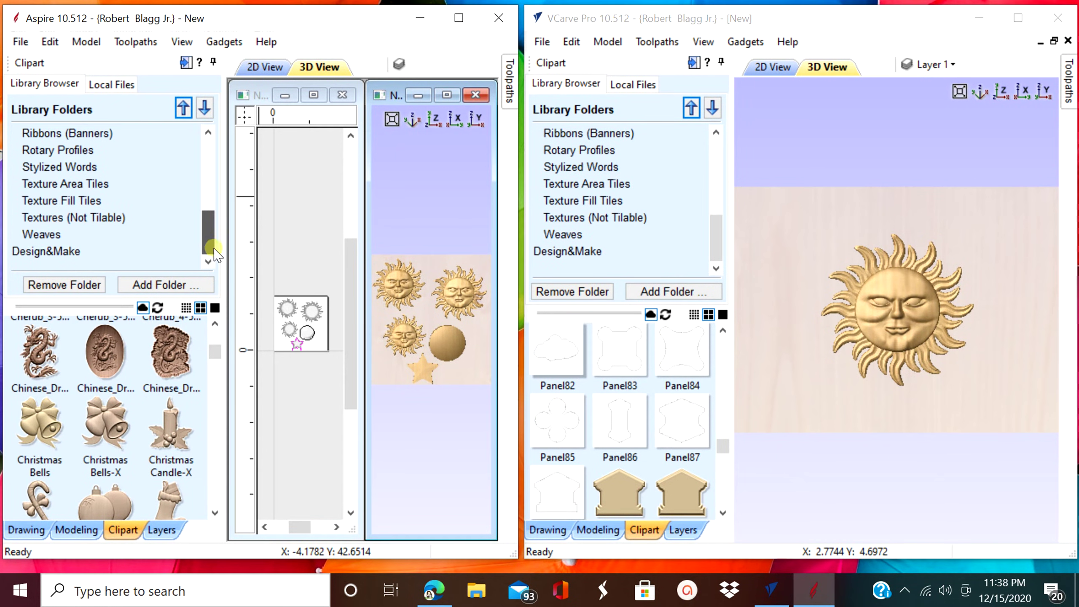
Expand the Design&Make folder in both Aspire and VCarve Pro and scroll through it.
left_click(83, 253)
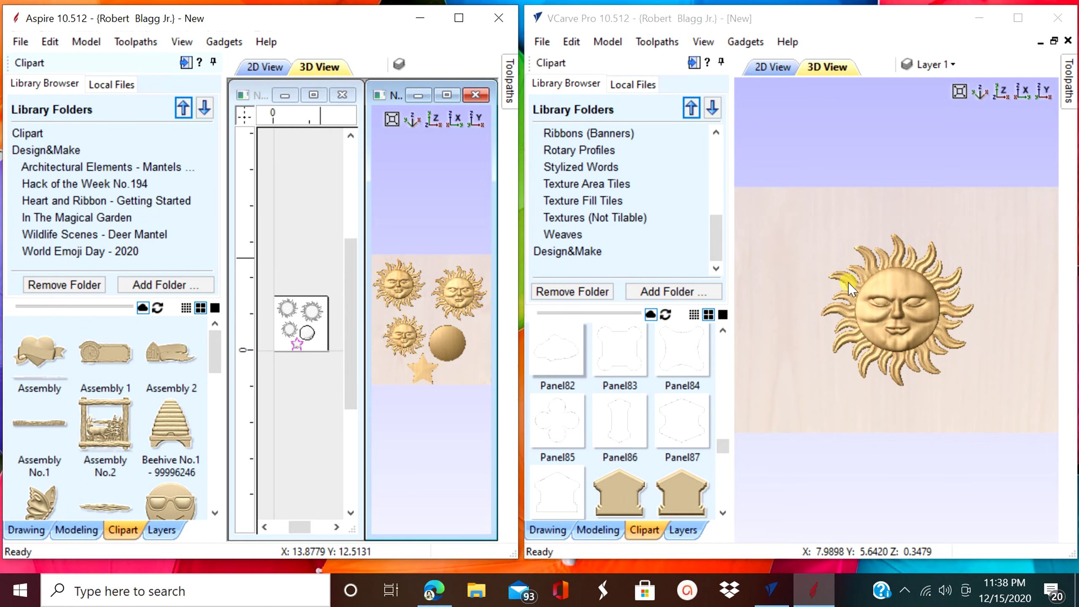
left_click(567, 254)
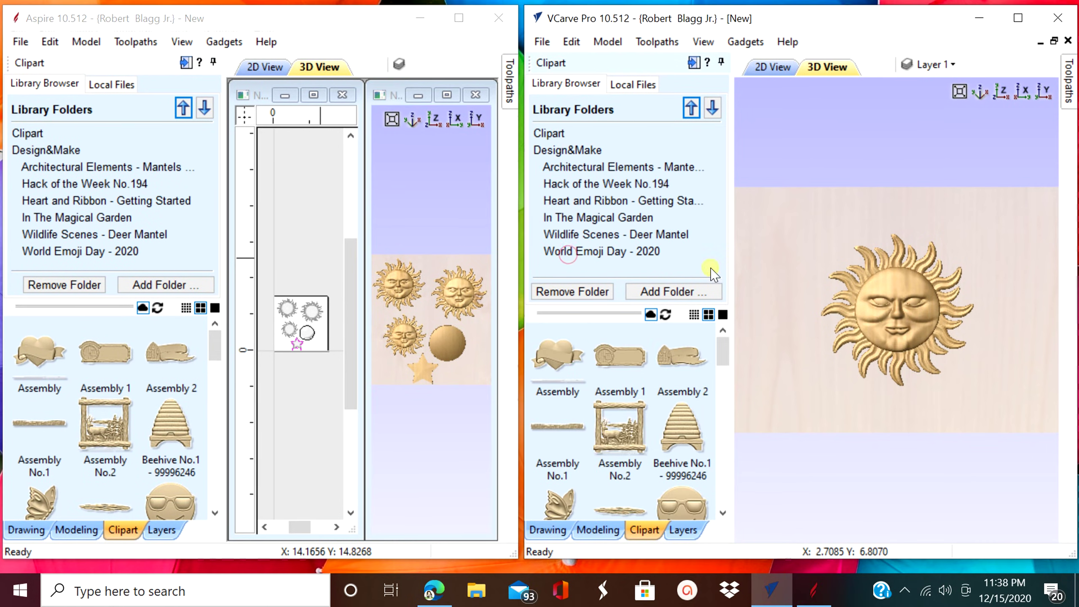
scroll(655, 403, "down", 3)
scroll(655, 402, "up", 3)
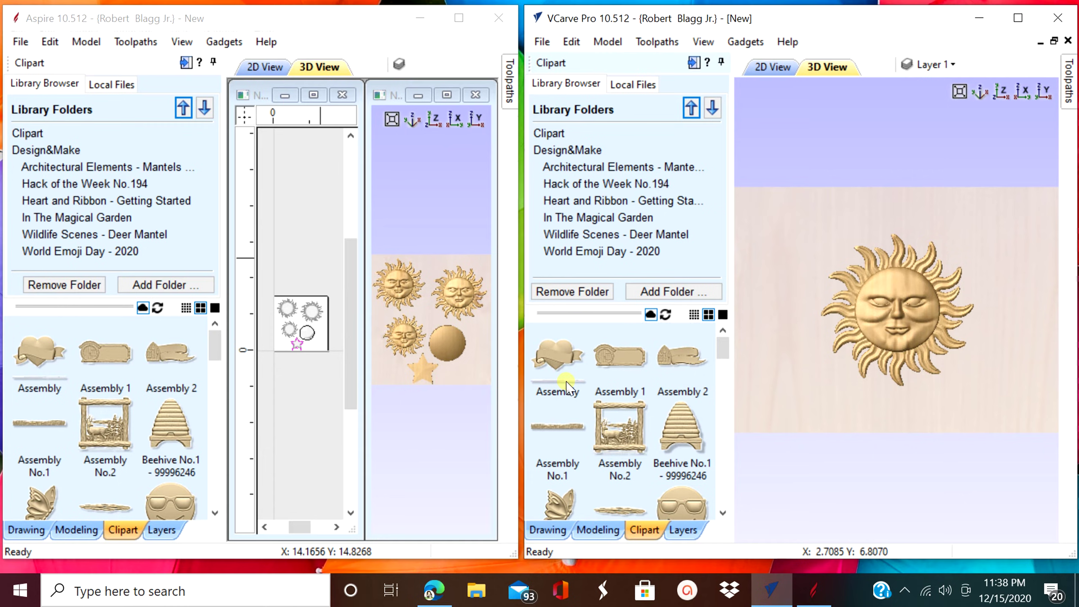
scroll(170, 383, "down", 1)
scroll(198, 349, "up", 1)
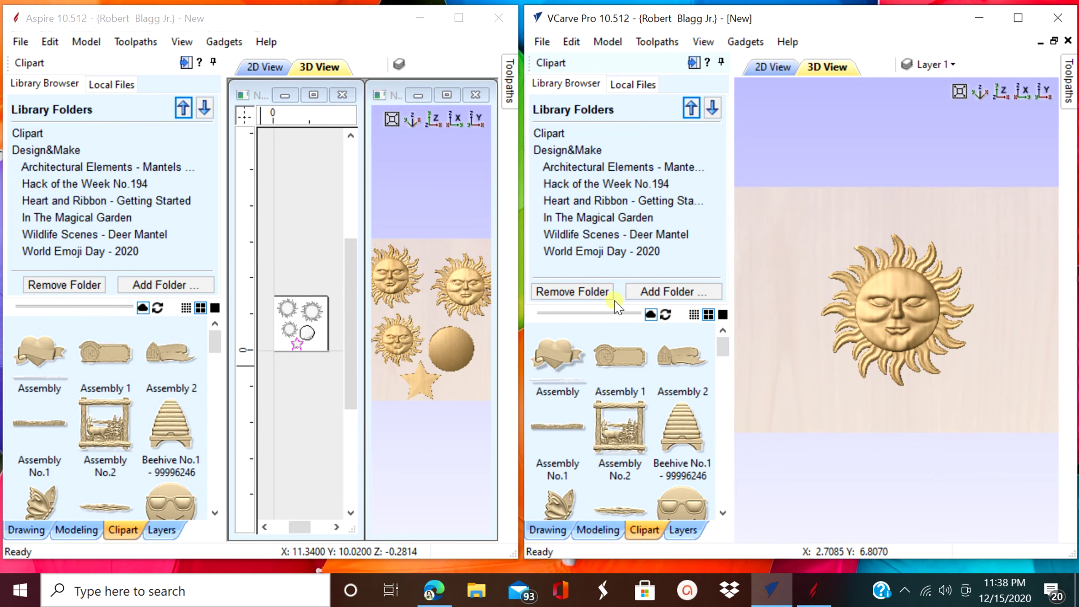
Drag the Beehive clipart into VCarve Pro's board and place it left of the sun.
left_click_drag(682, 429, 882, 321)
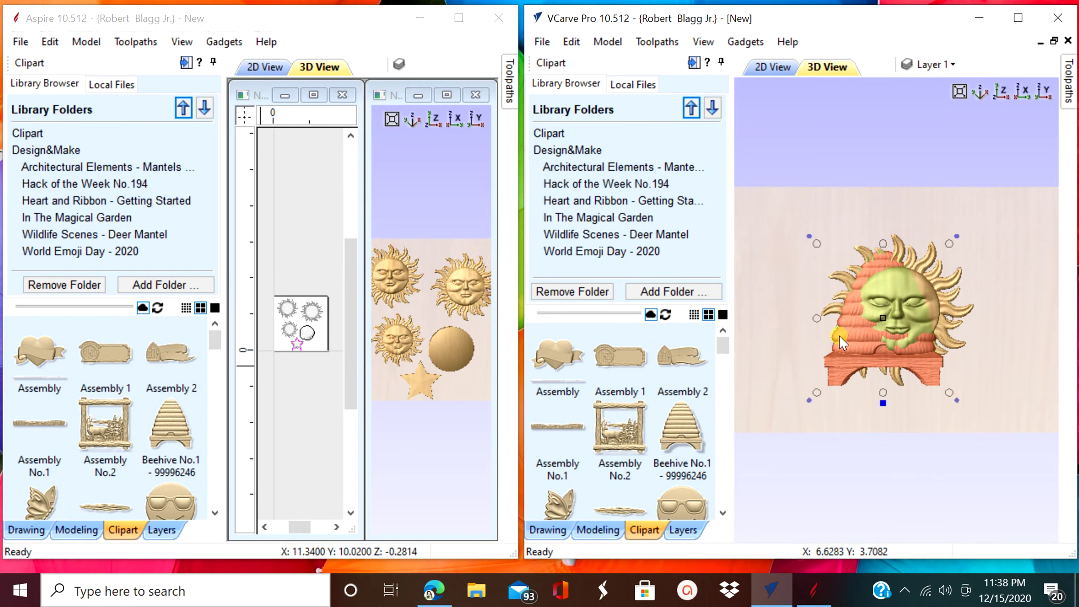
left_click_drag(857, 328, 776, 297)
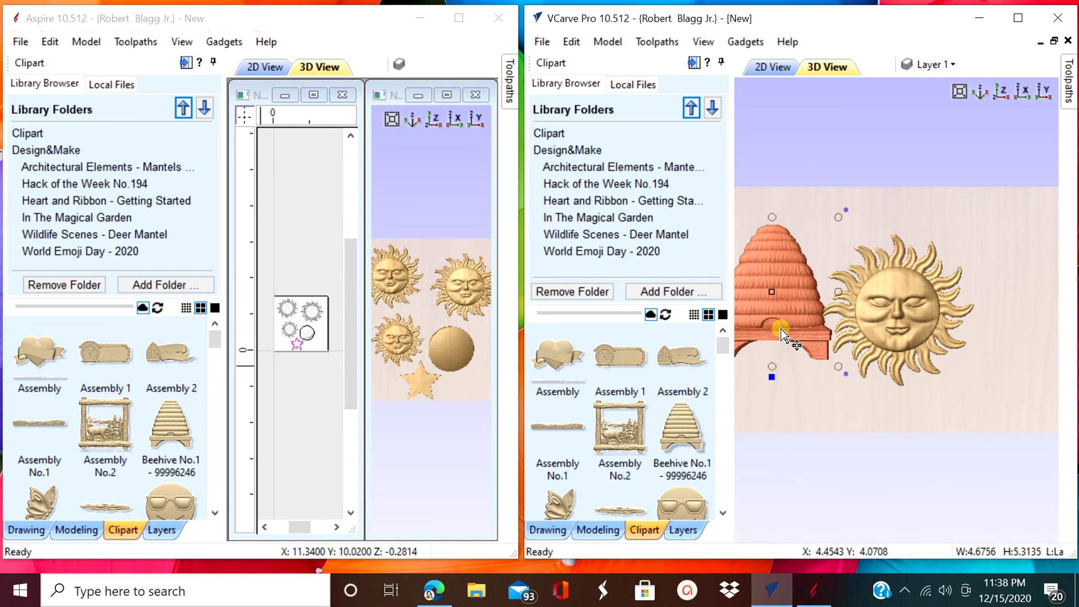
scroll(848, 329, "down", 3)
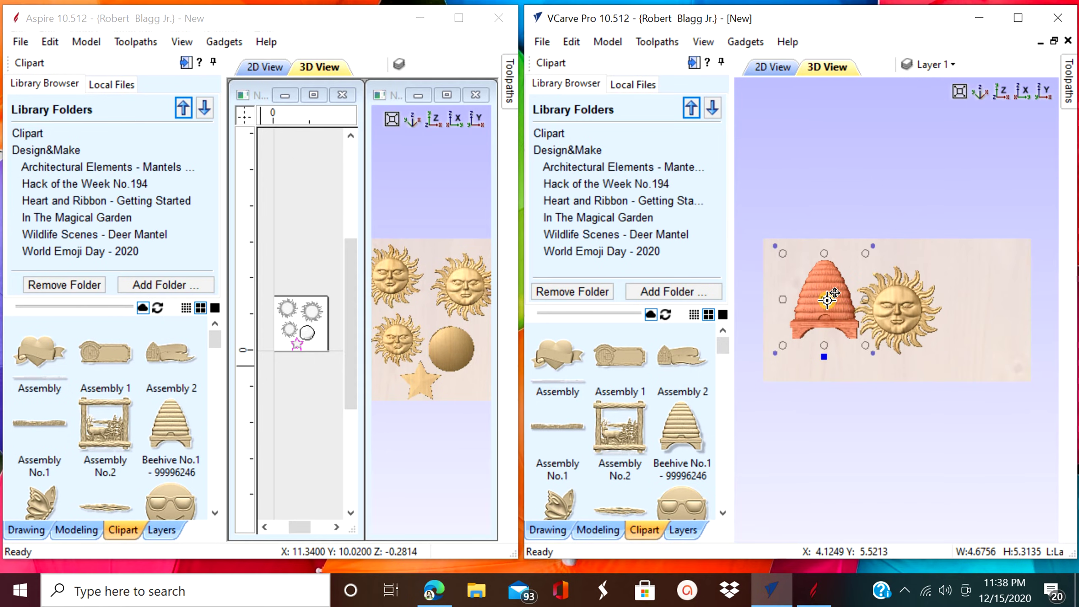
Nudge the beehive further left, then scroll through the Design & Make store products.
left_click_drag(827, 300, 809, 300)
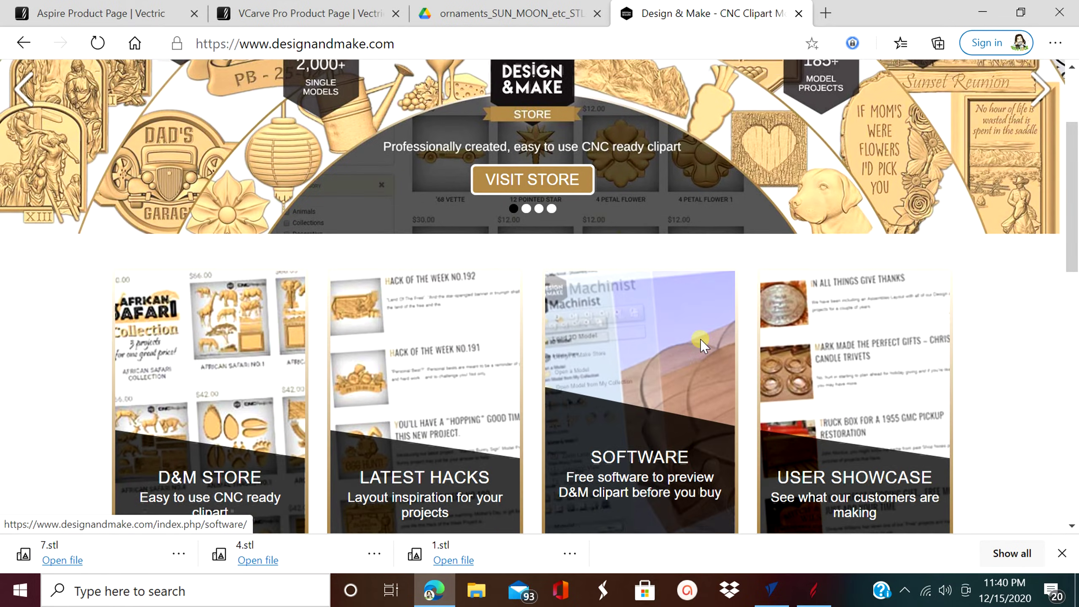
scroll(699, 339, "down", 8)
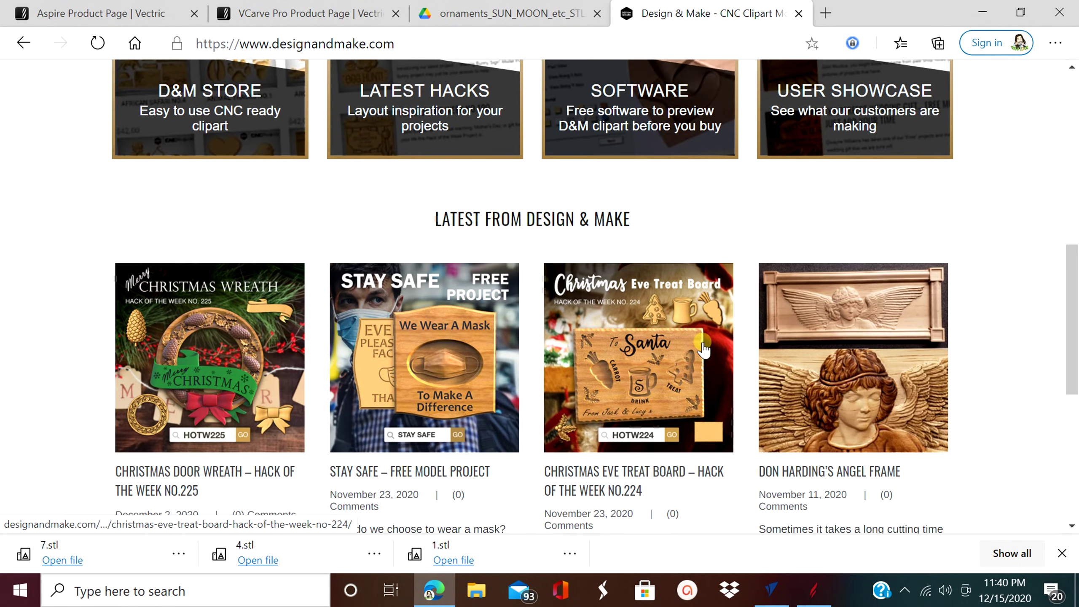
scroll(703, 349, "down", 8)
scroll(703, 342, "up", 16)
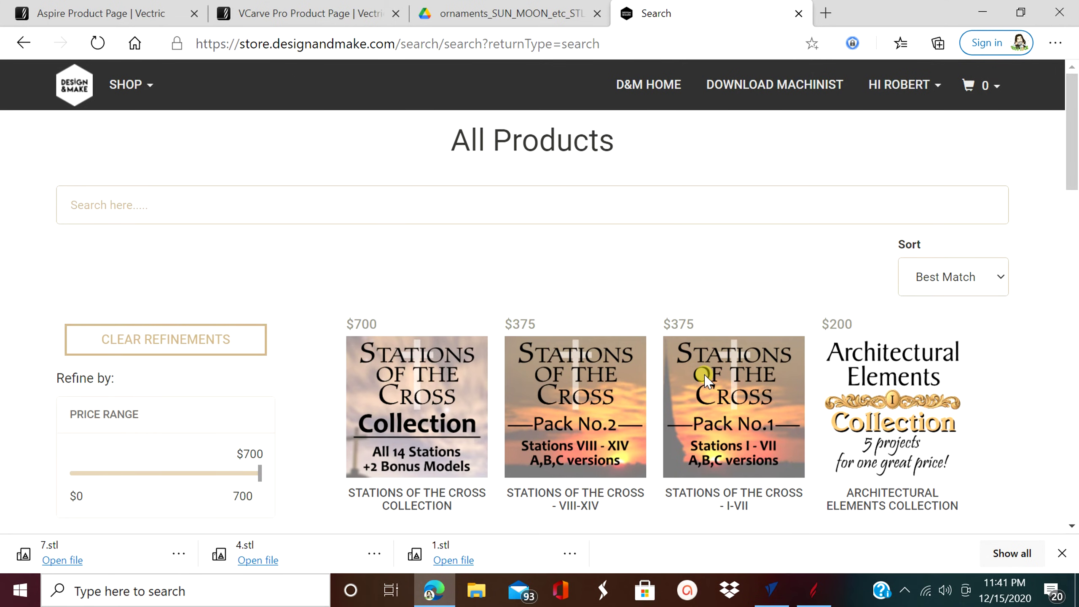
scroll(705, 381, "down", 5)
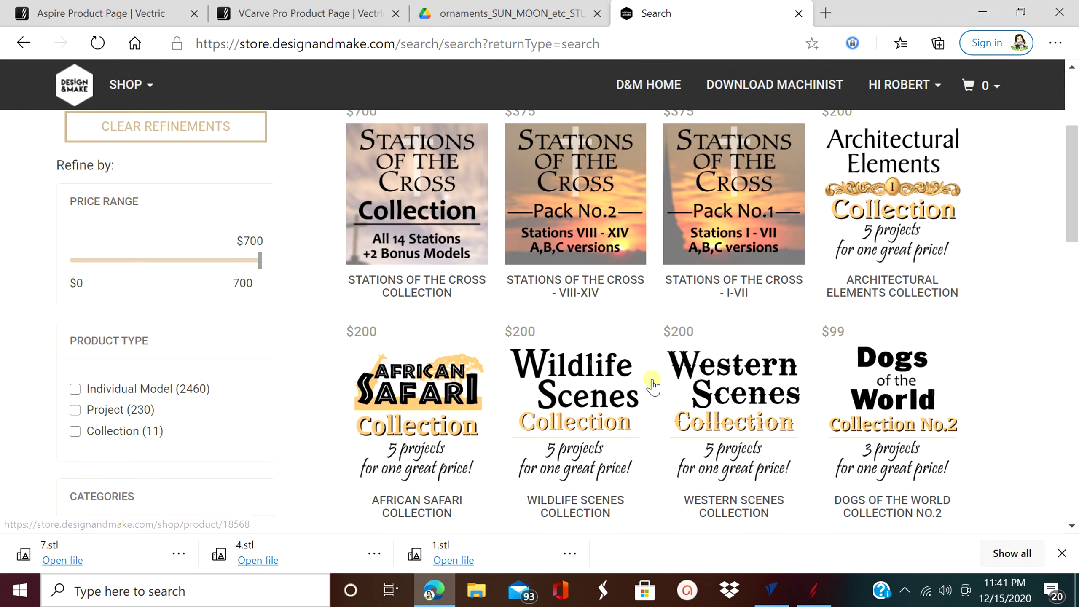
scroll(658, 384, "up", 5)
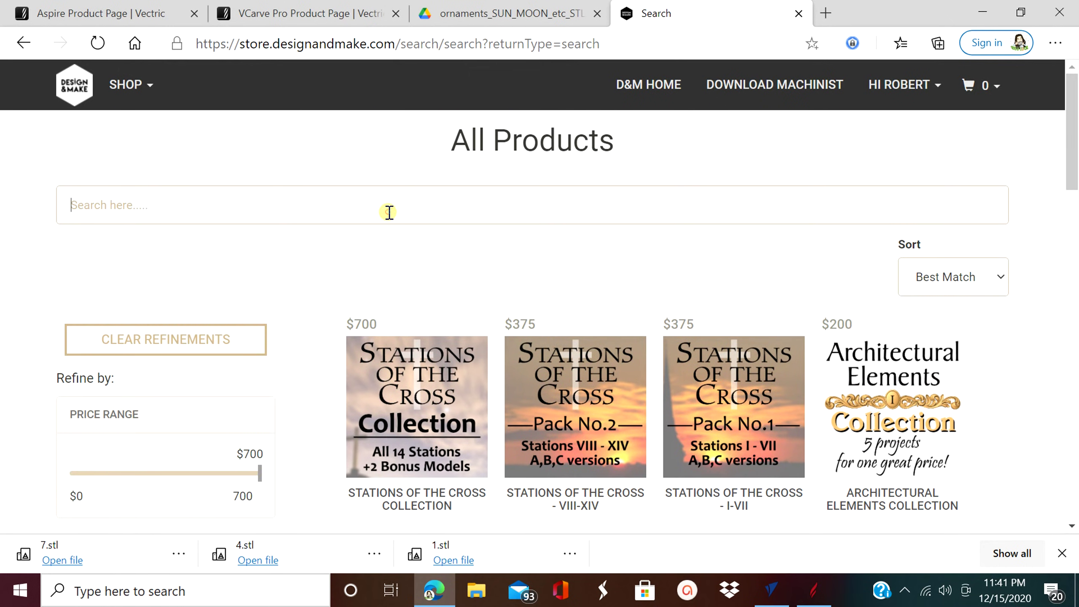
scroll(272, 373, "down", 10)
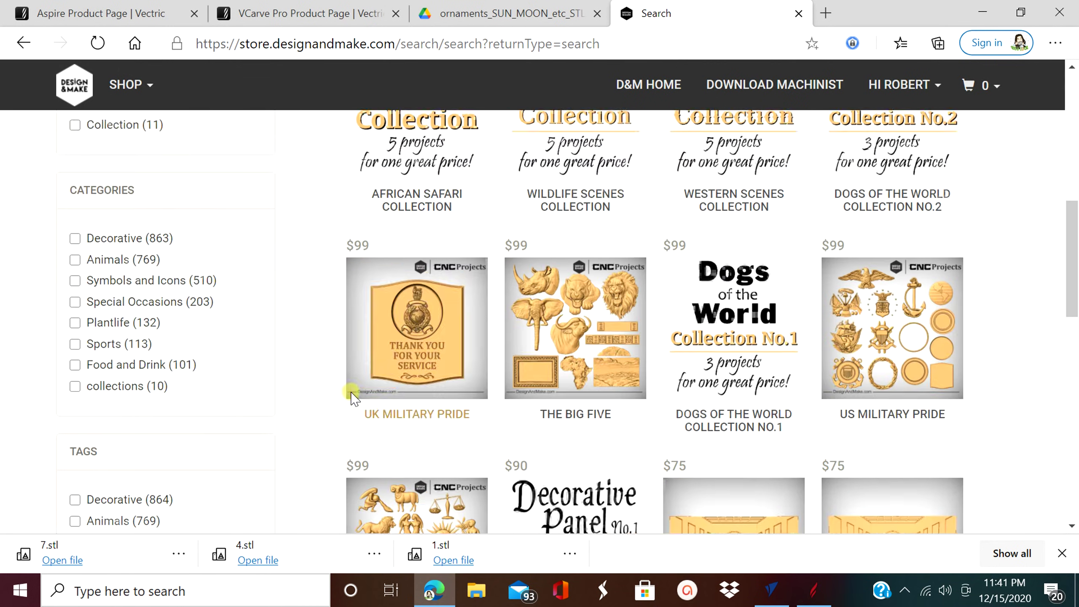
scroll(425, 389, "down", 13)
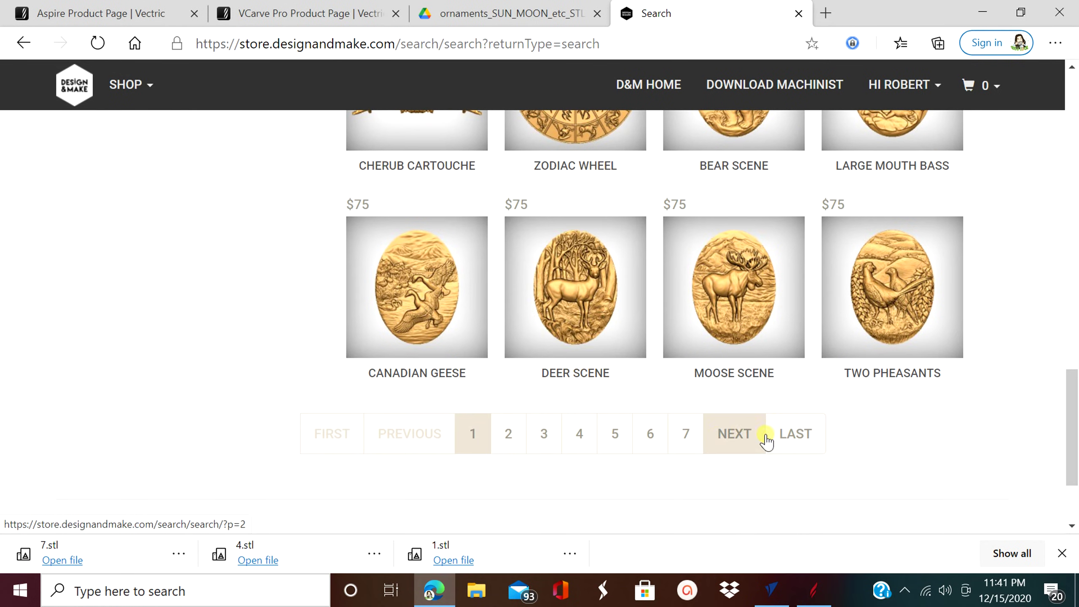
scroll(645, 464, "down", 2)
scroll(650, 461, "up", 12)
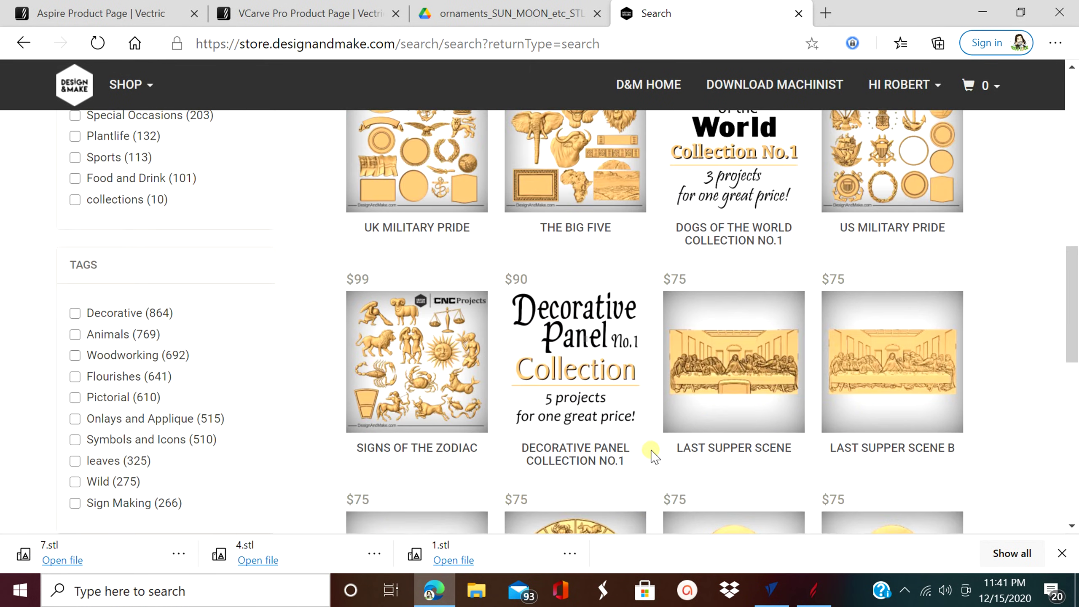
scroll(654, 455, "up", 2)
scroll(193, 516, "down", 1)
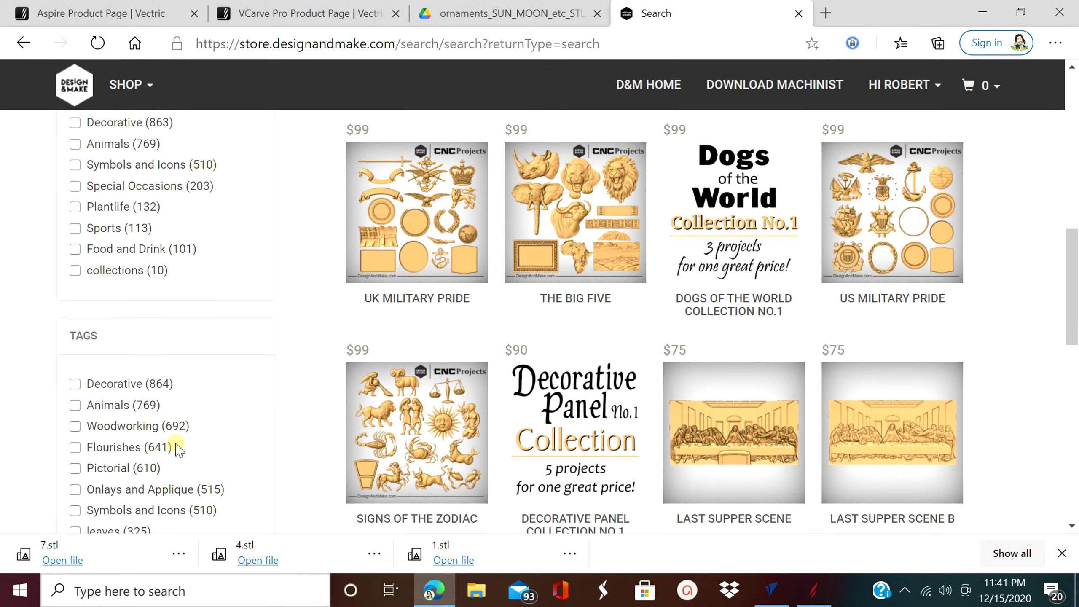
Filter the store listing to the Animals tag, briefly adding and then removing Wild.
left_click(127, 404)
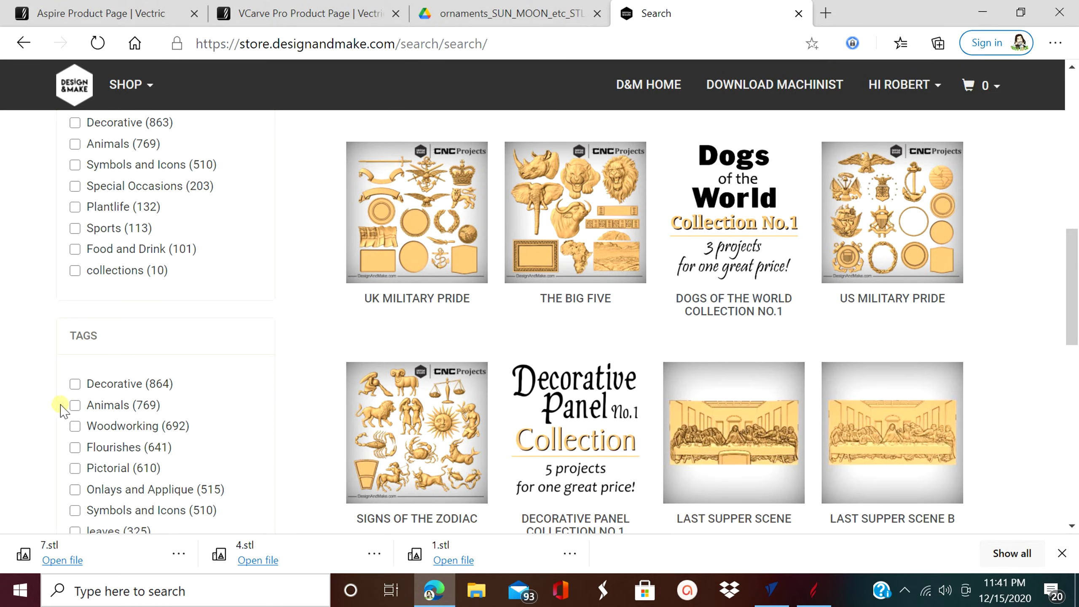
left_click(75, 405)
left_click(74, 406)
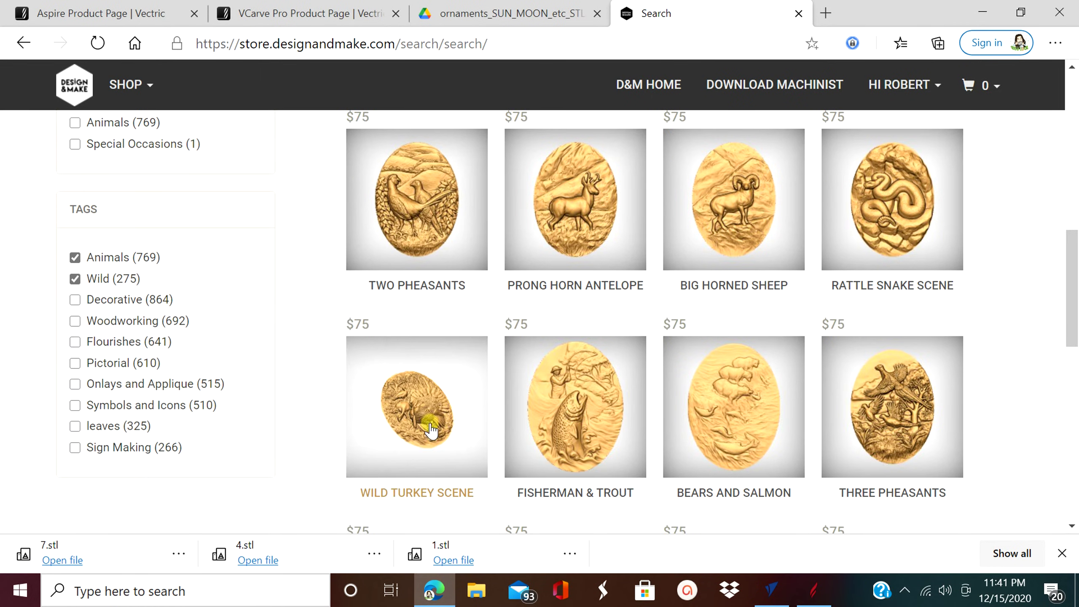
scroll(653, 374, "up", 5)
scroll(652, 374, "down", 3)
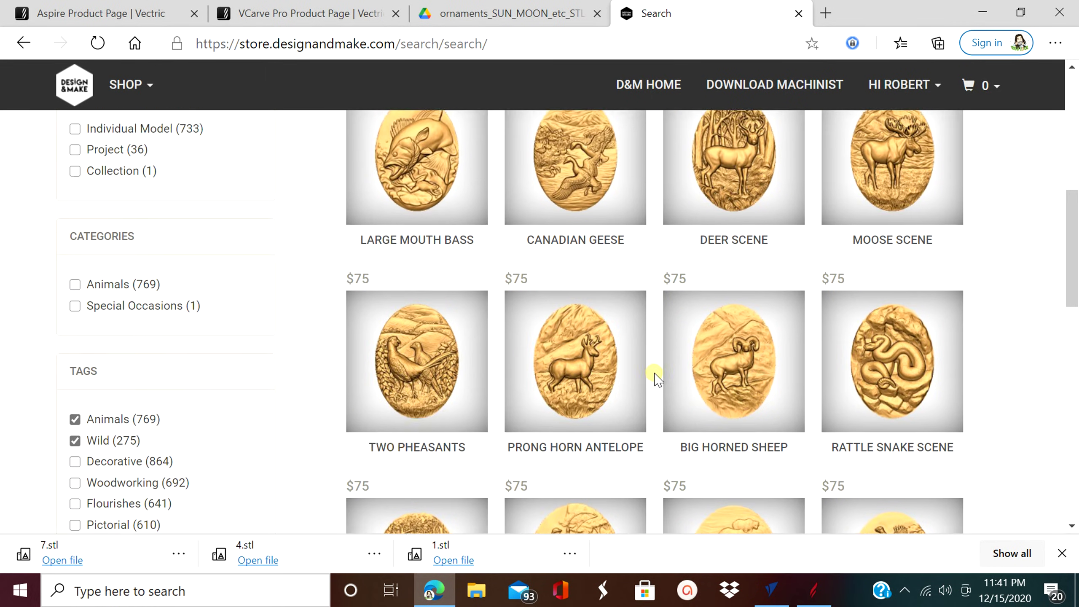
left_click(75, 420)
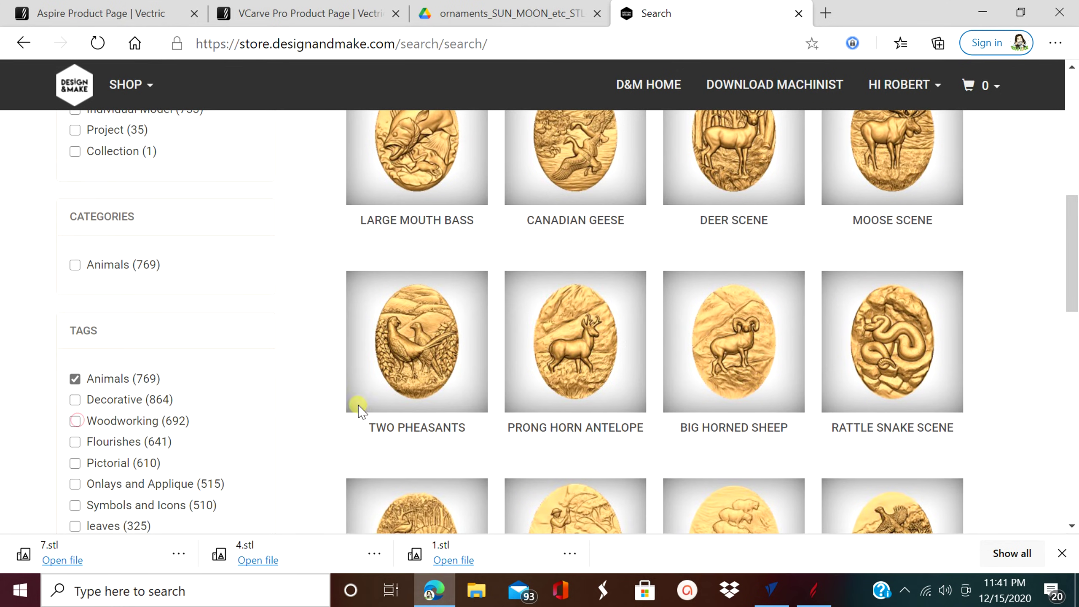
scroll(631, 366, "up", 5)
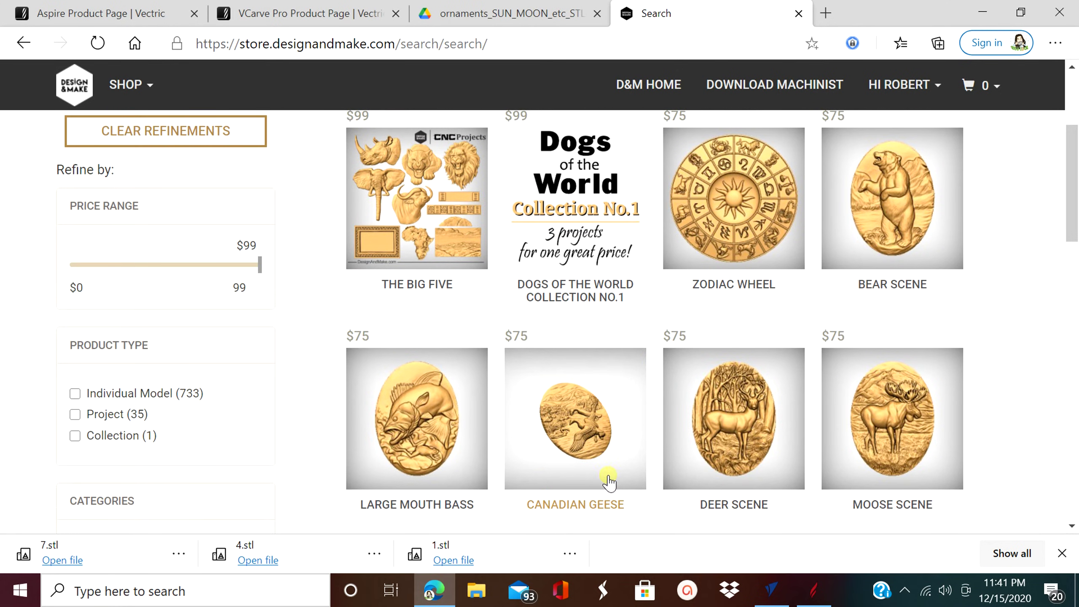
scroll(681, 463, "up", 1)
scroll(682, 463, "down", 4)
scroll(681, 463, "down", 6)
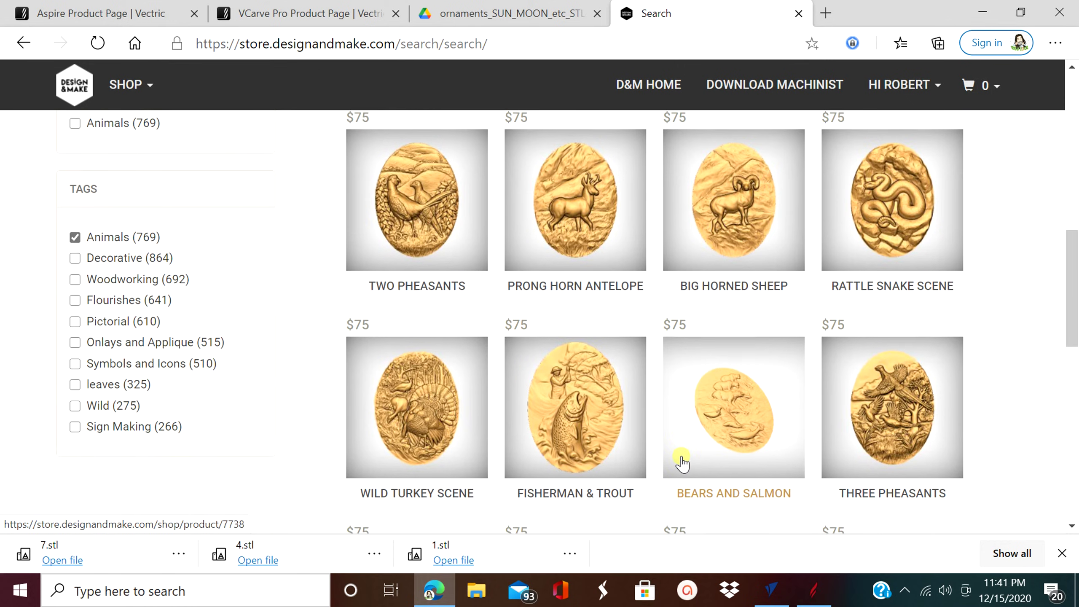
scroll(684, 462, "up", 7)
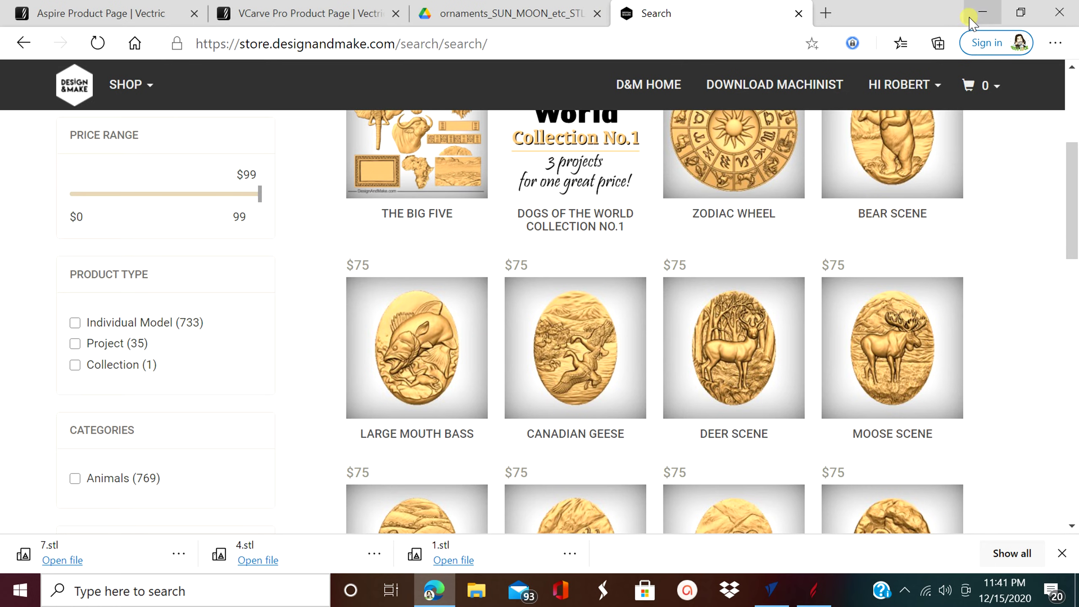
Drag the Cool-A sunglasses clipart onto VCarve Pro's board, just right of the sun.
left_click(982, 13)
scroll(593, 439, "down", 1)
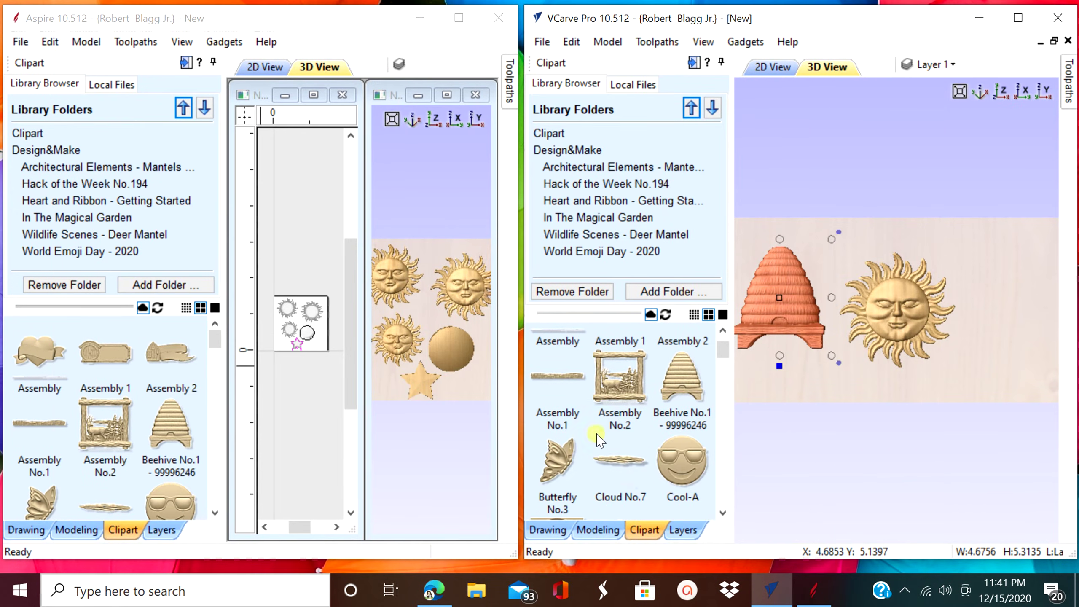
scroll(802, 380, "down", 2)
scroll(827, 385, "up", 1)
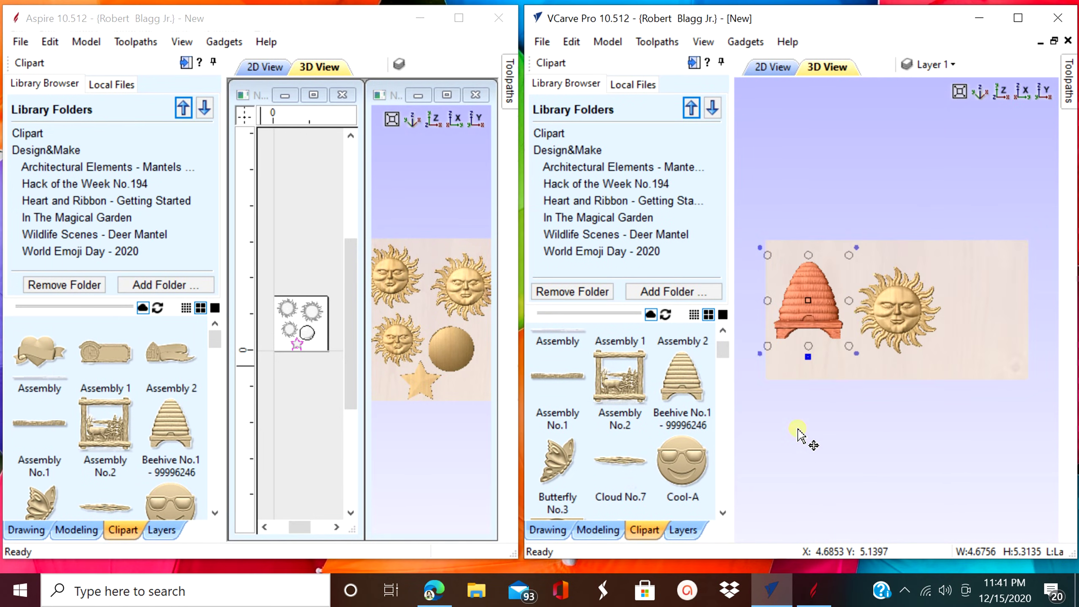
left_click(644, 528)
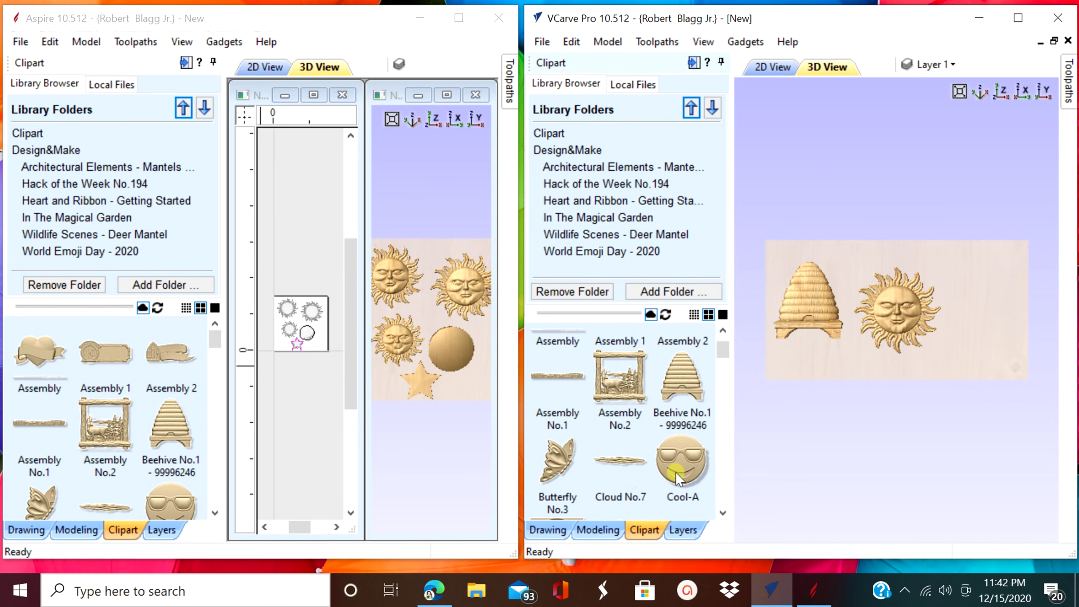
left_click_drag(682, 462, 785, 344)
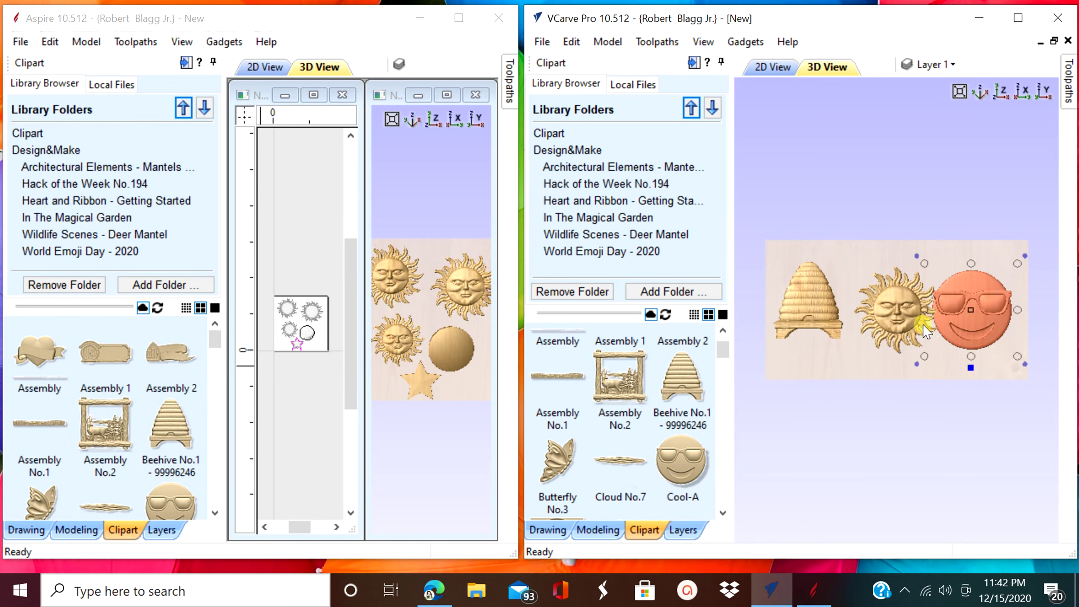
left_click_drag(964, 312, 974, 307)
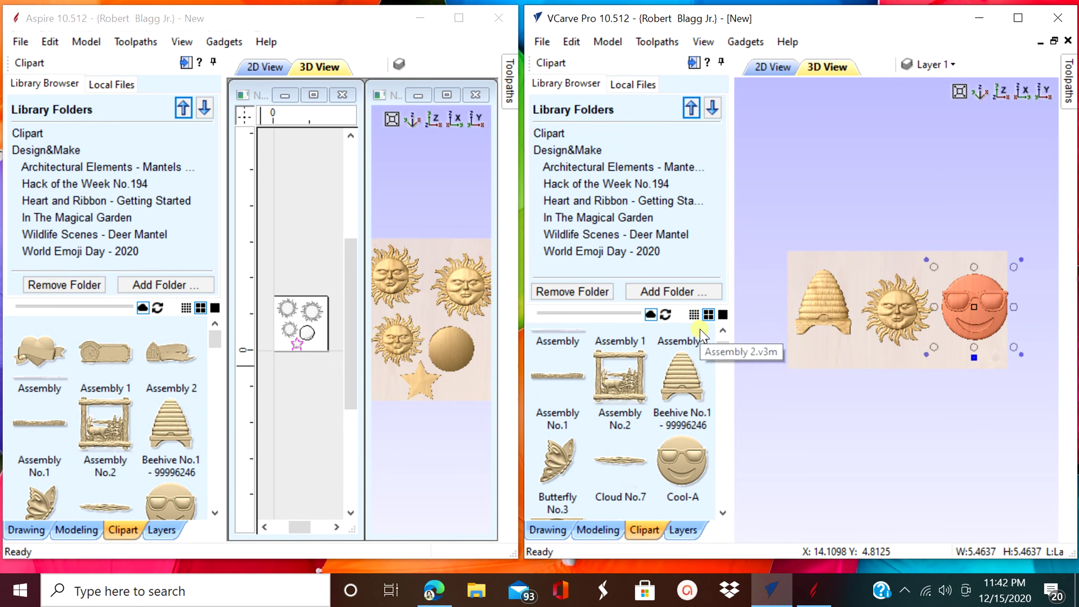
scroll(714, 380, "down", 1)
scroll(422, 378, "down", 1)
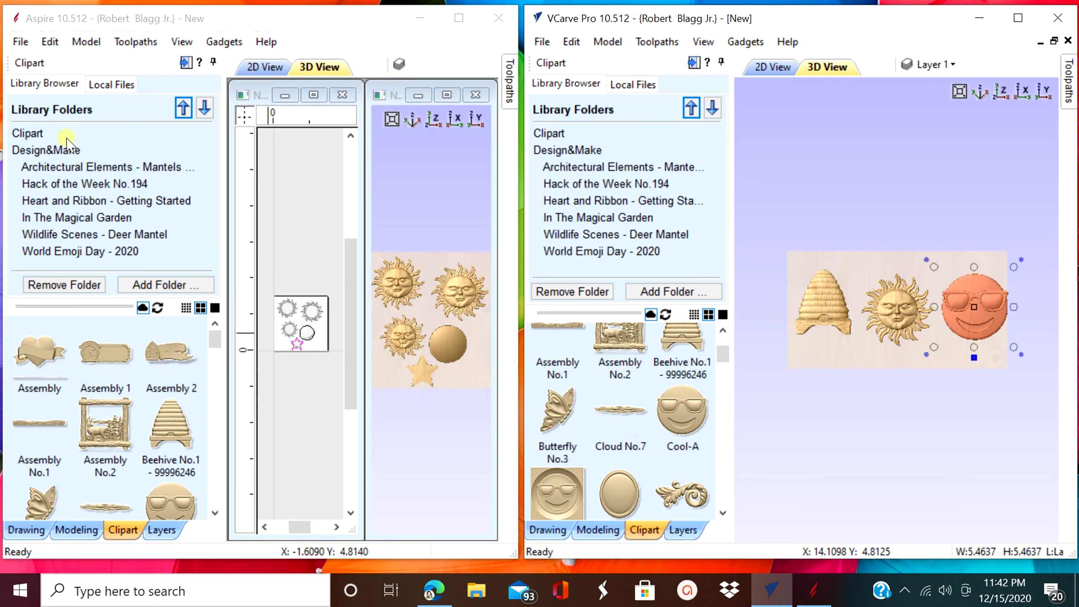
left_click(30, 43)
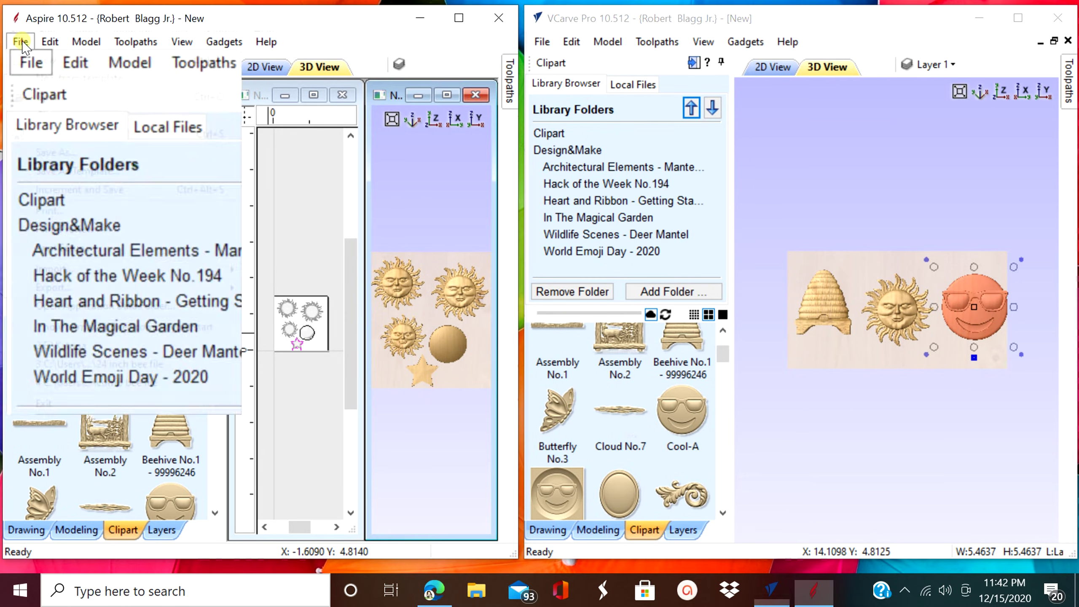
mouse_move(98, 40)
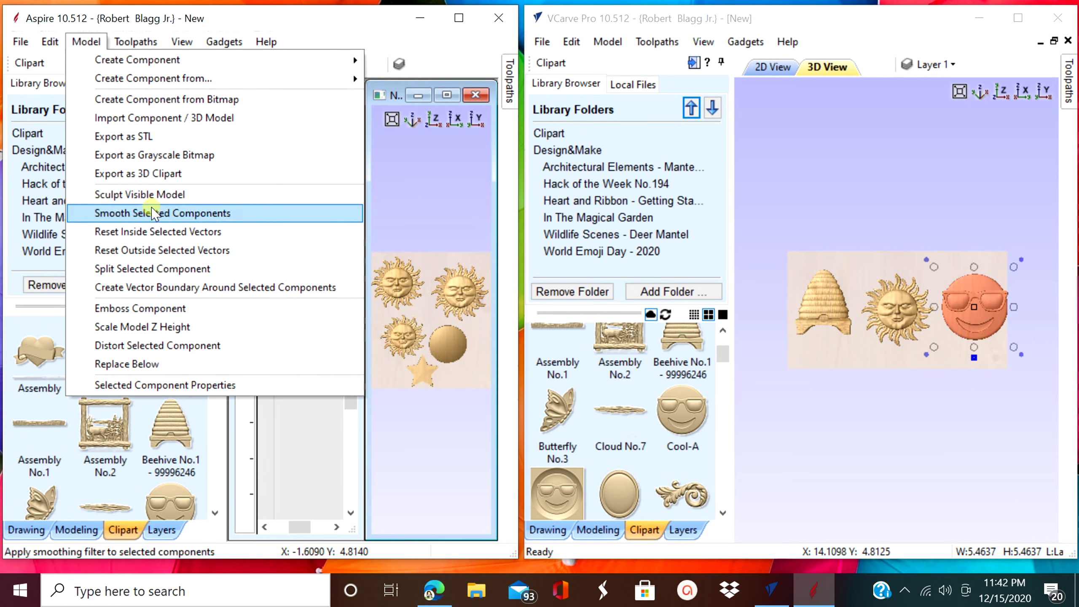
left_click(610, 43)
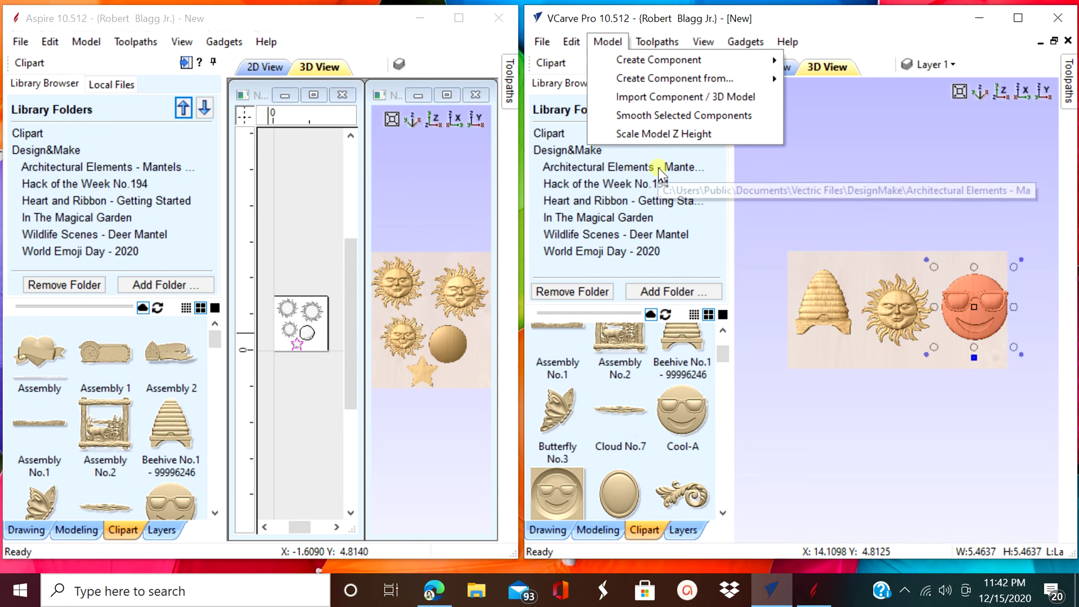
left_click(81, 43)
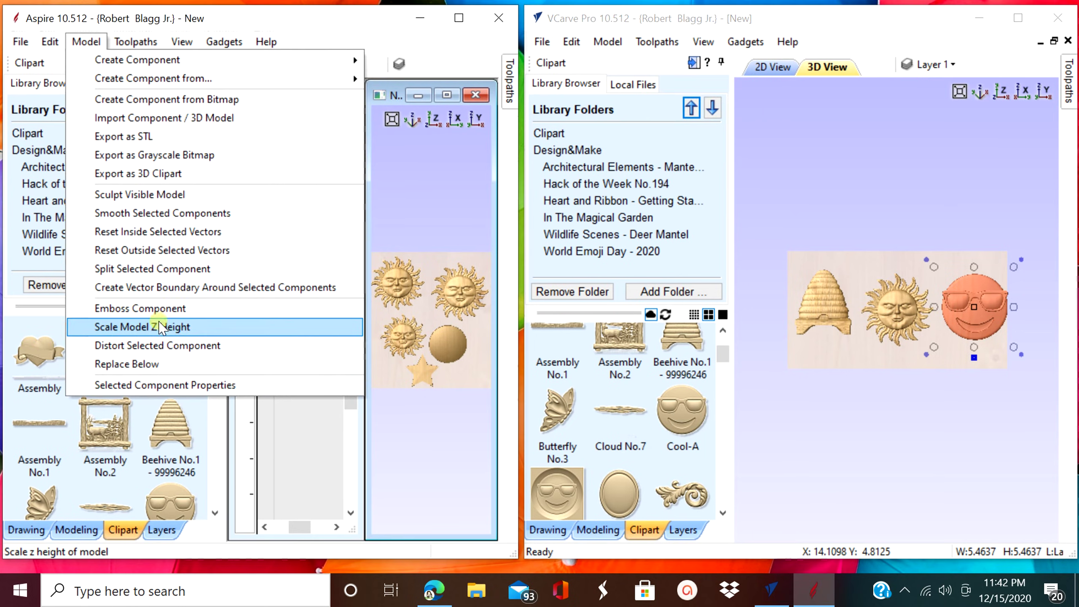
left_click(395, 21)
left_click(135, 41)
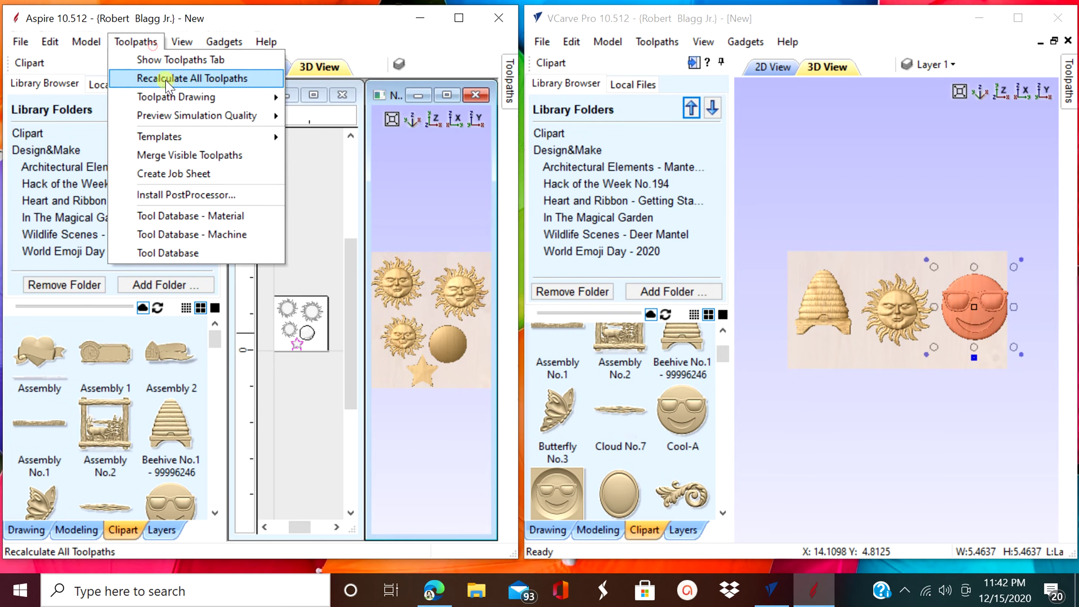
left_click(663, 42)
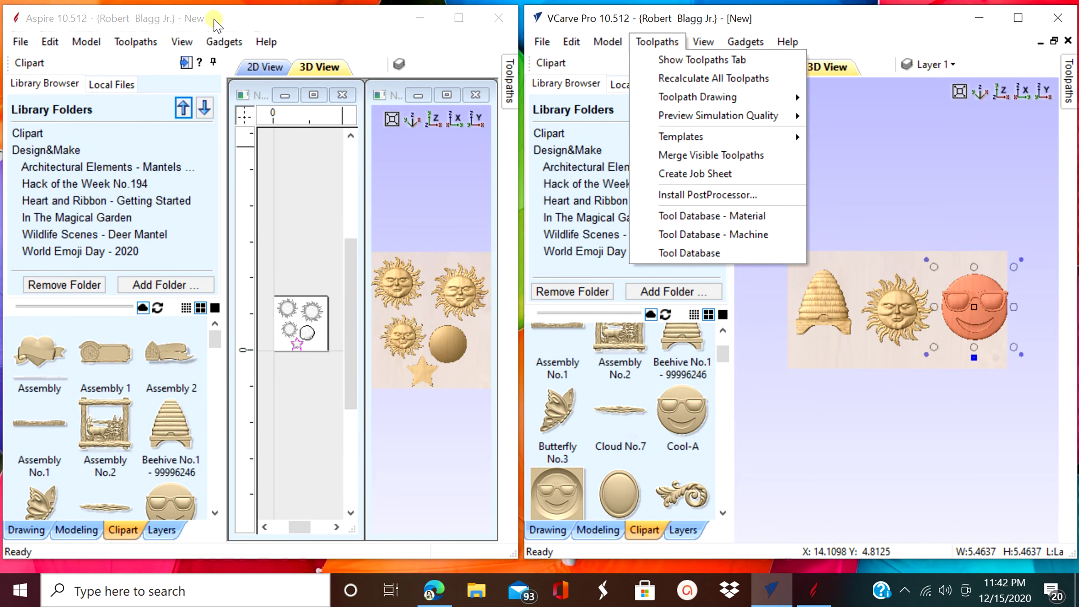
left_click(178, 41)
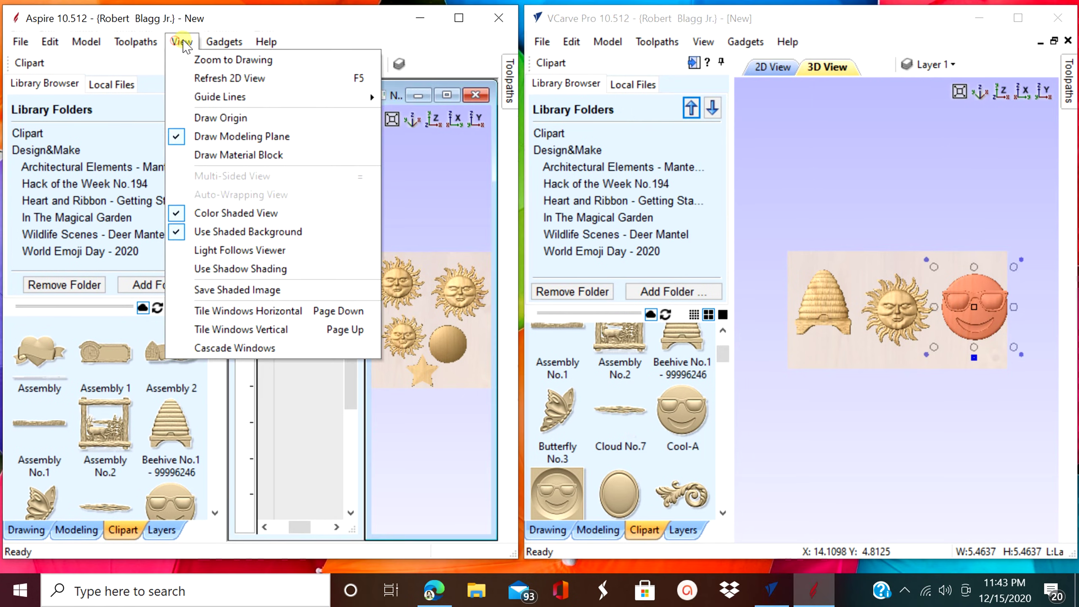
left_click(704, 44)
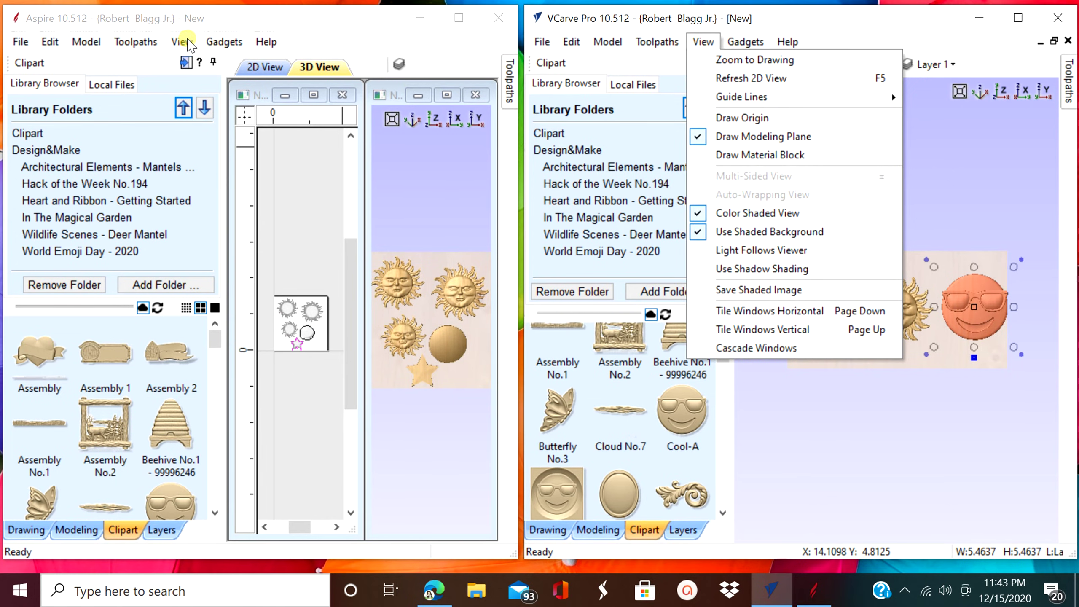
left_click(188, 41)
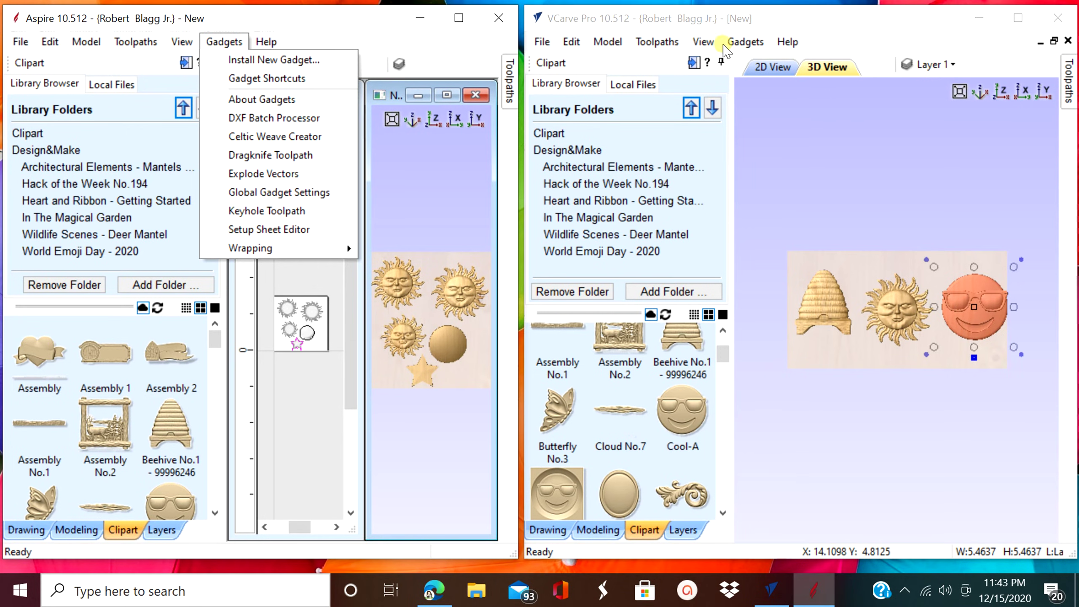
left_click(747, 44)
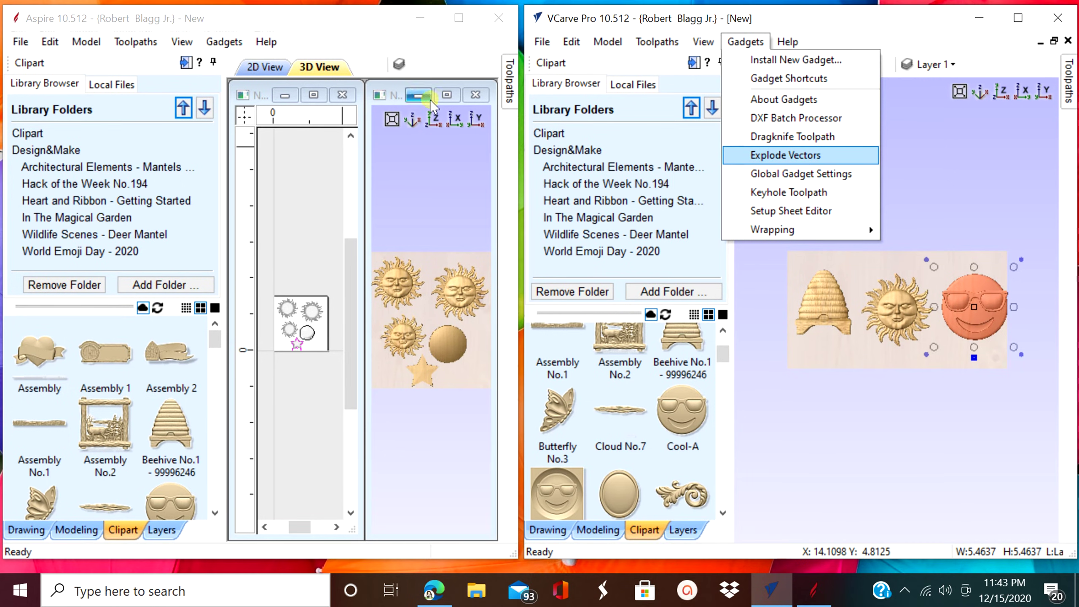
Pin Aspire's Toolpaths panel open while maximized, then restore it to half-screen.
left_click(458, 18)
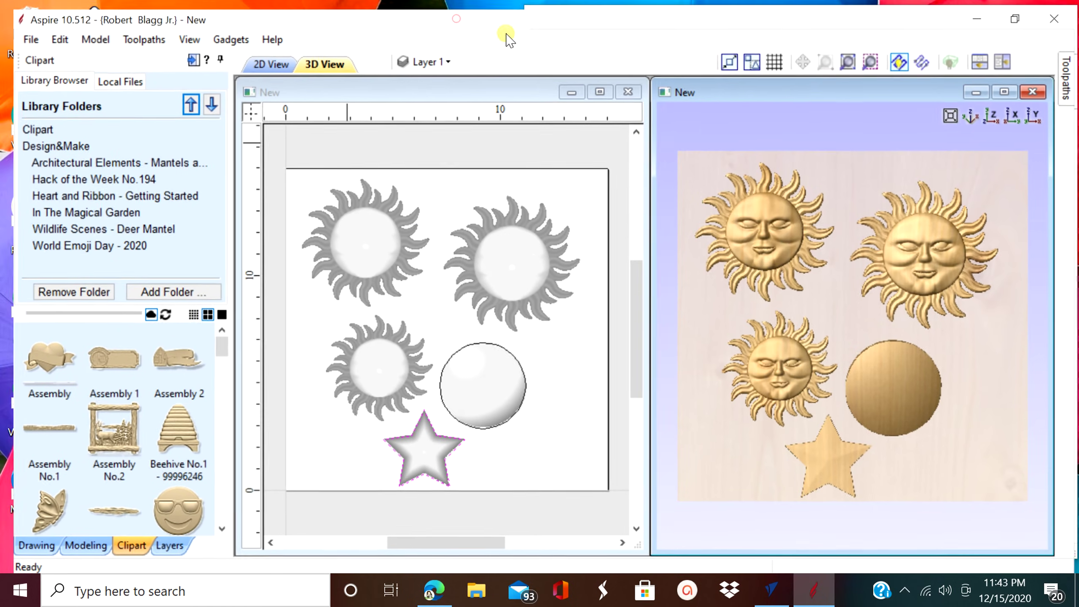
left_click(900, 52)
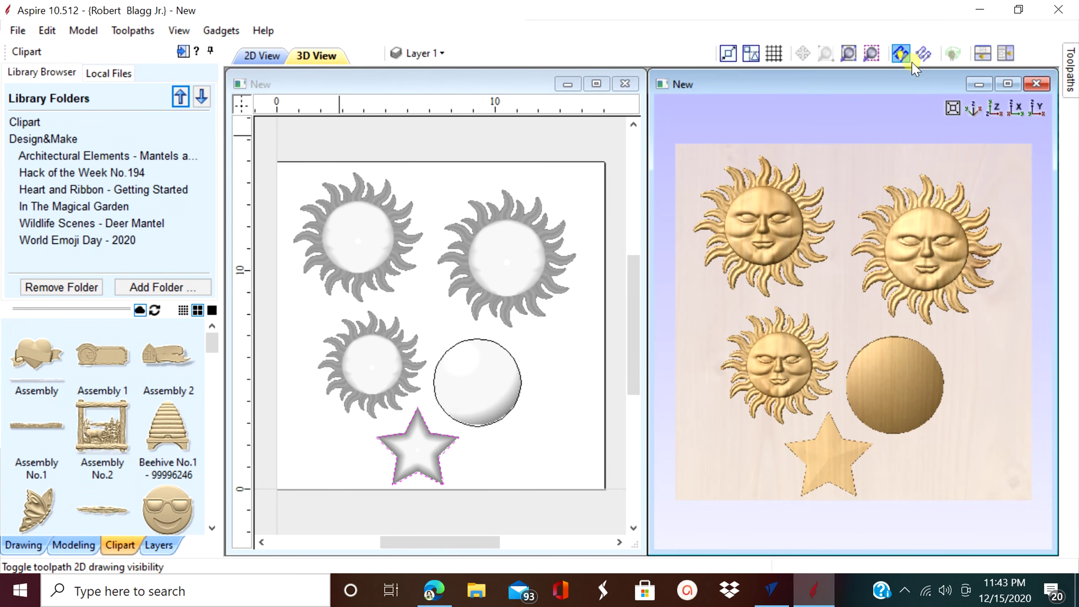
left_click(1070, 64)
left_click(1050, 51)
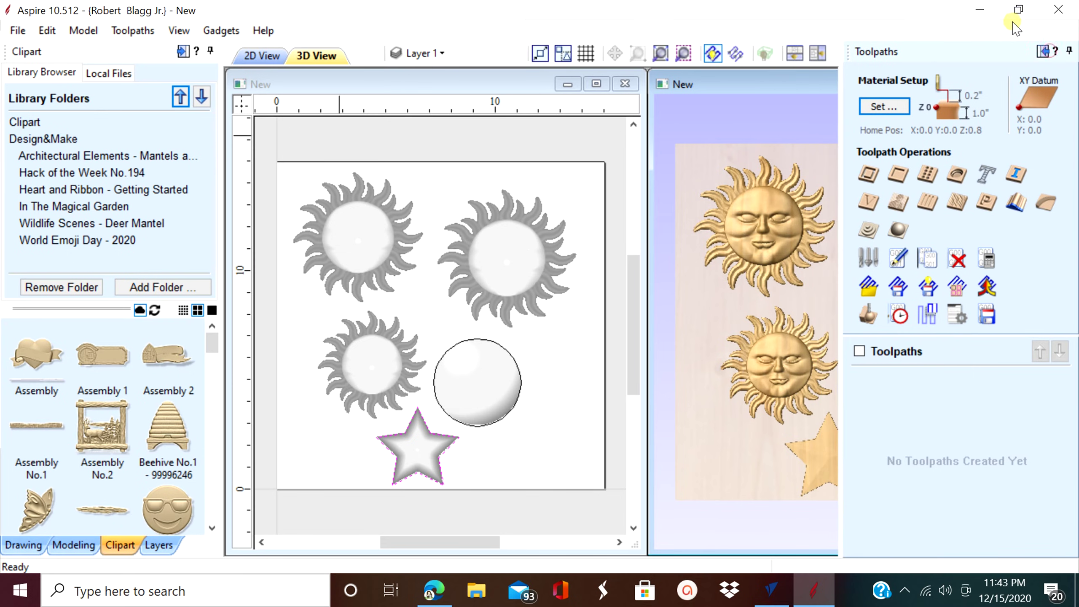
left_click(1017, 10)
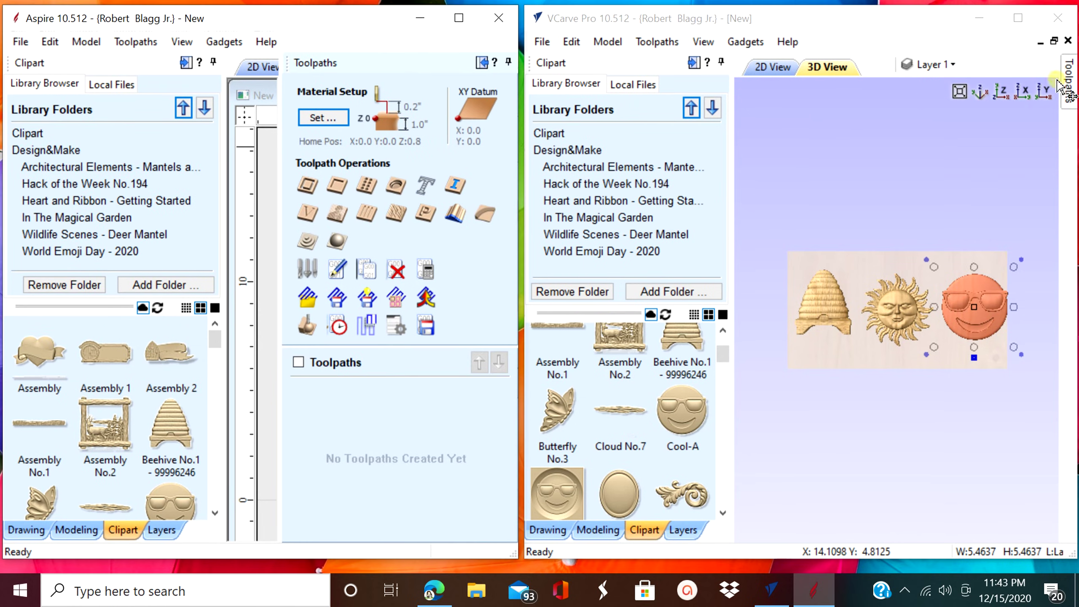
Pin VCarve Pro's Toolpaths panel open and return it to the right half.
left_click(1019, 17)
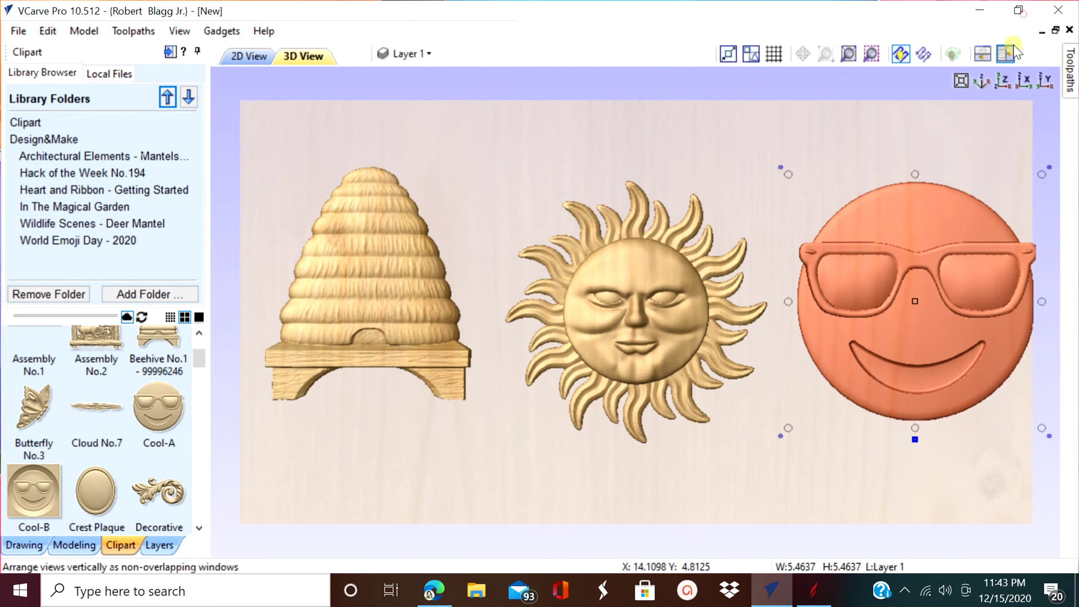
left_click(1055, 52)
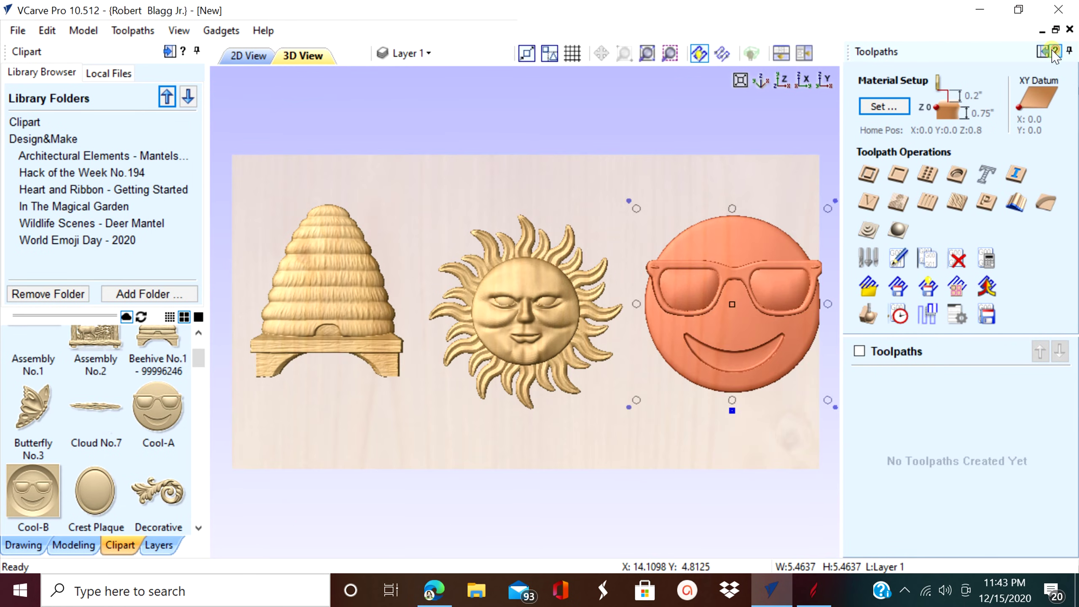
left_click(1018, 10)
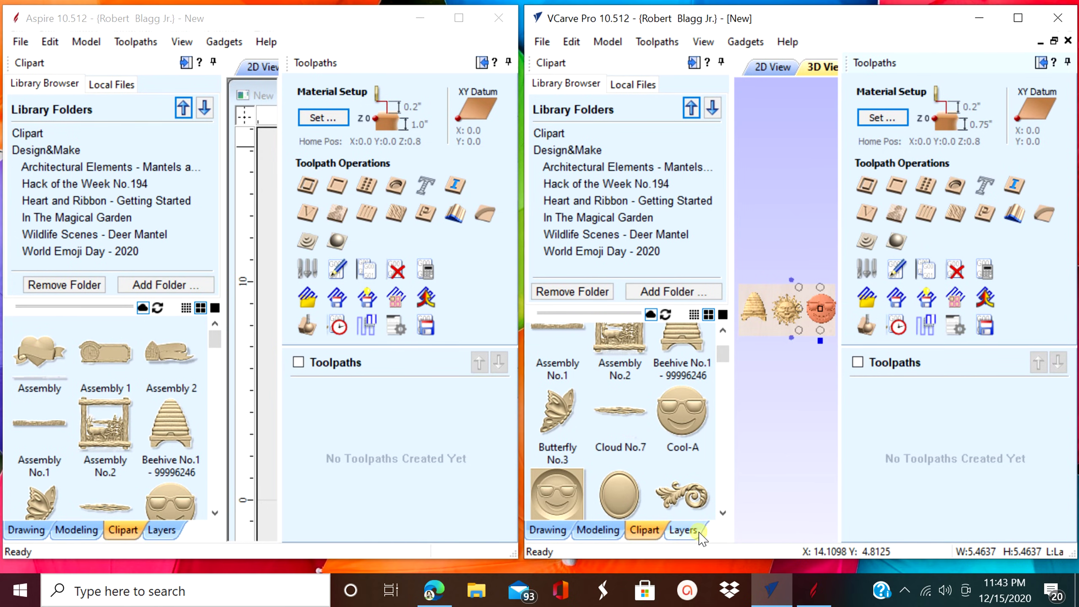
Compare the Layers, Clipart and Modeling tabs in VCarve Pro and Aspire, ending on Modeling.
left_click(684, 530)
left_click(167, 530)
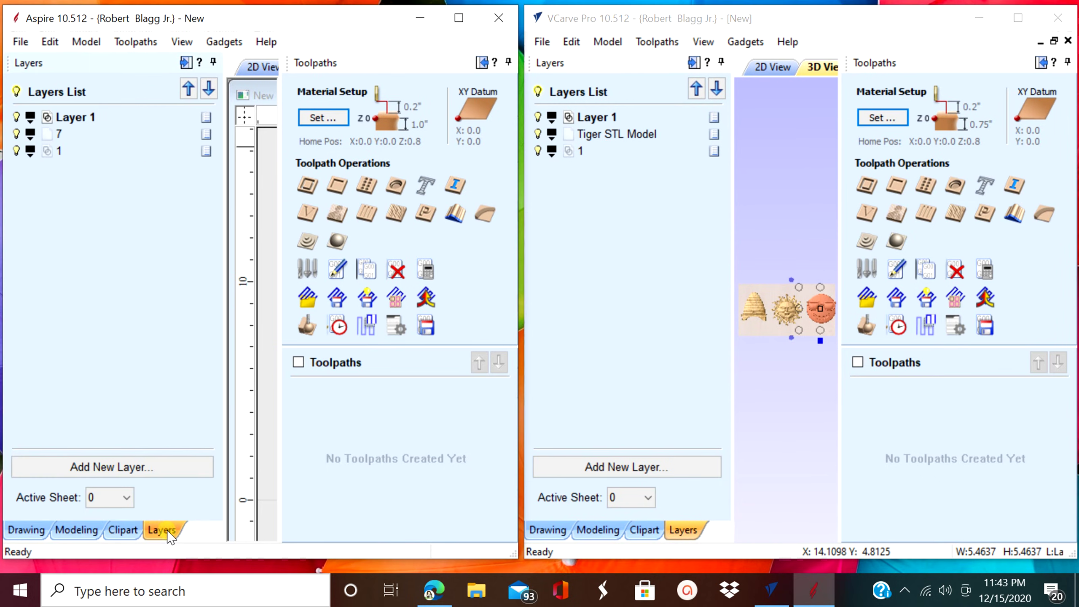
left_click(123, 529)
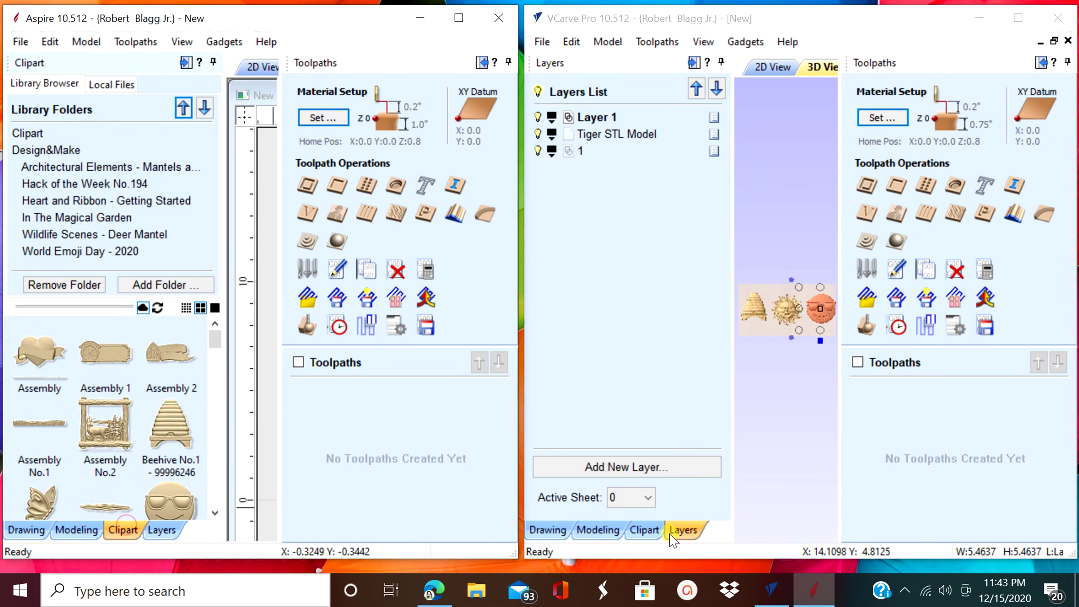
left_click(644, 530)
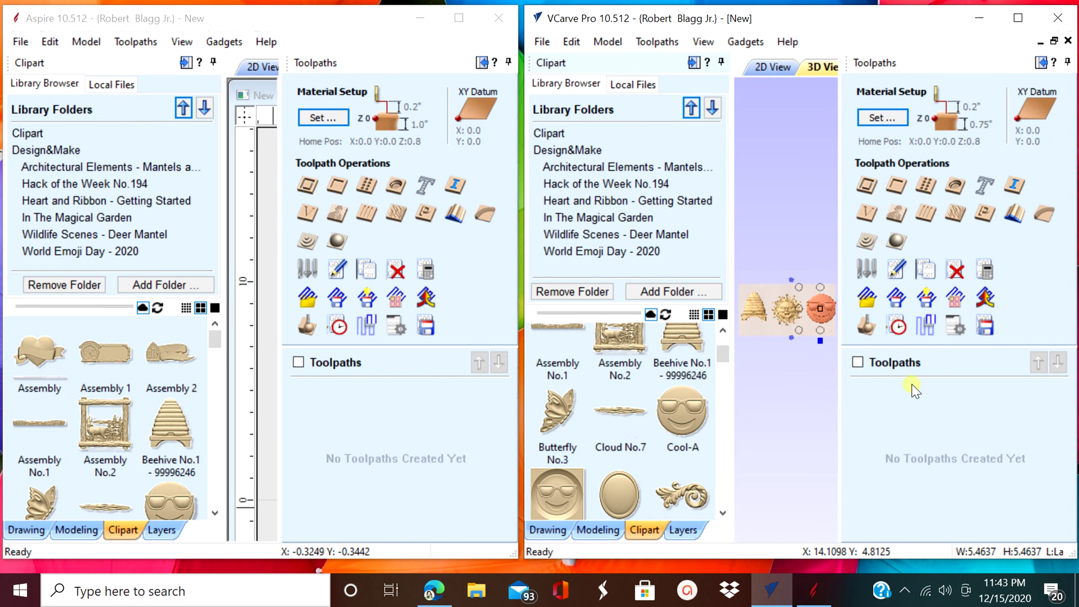
left_click(599, 530)
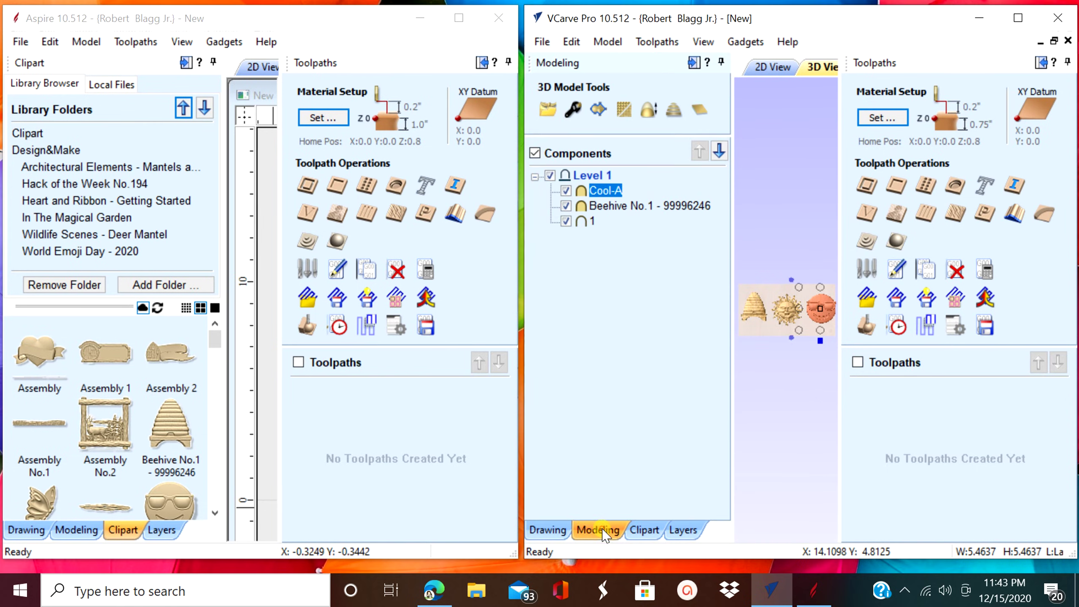
left_click(72, 530)
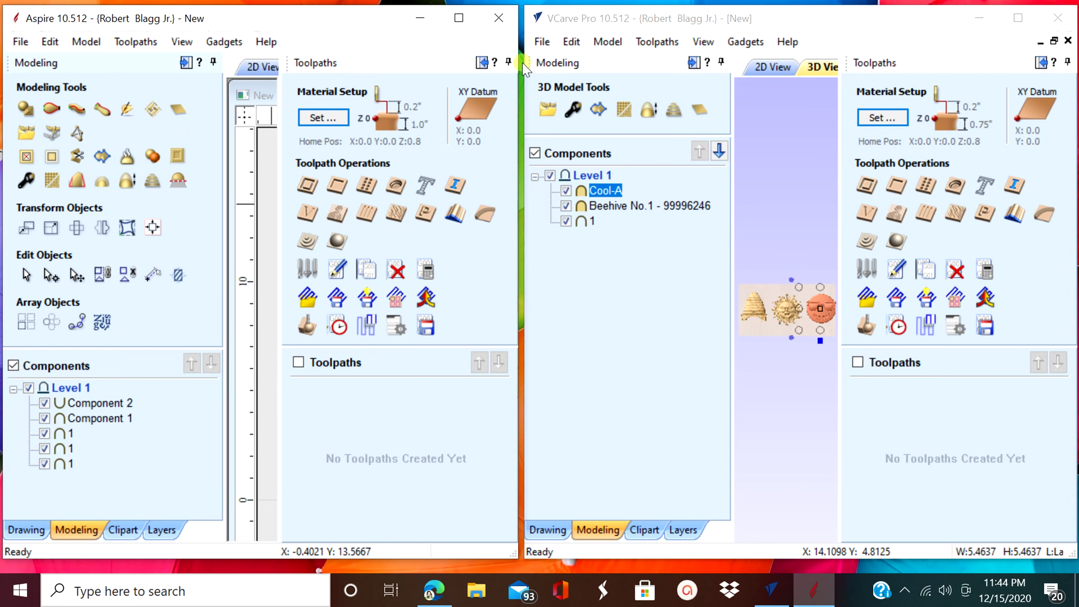
Unpin Aspire's Toolpaths panel and maximize the Aspire window.
left_click(508, 62)
scroll(419, 187, "down", 3)
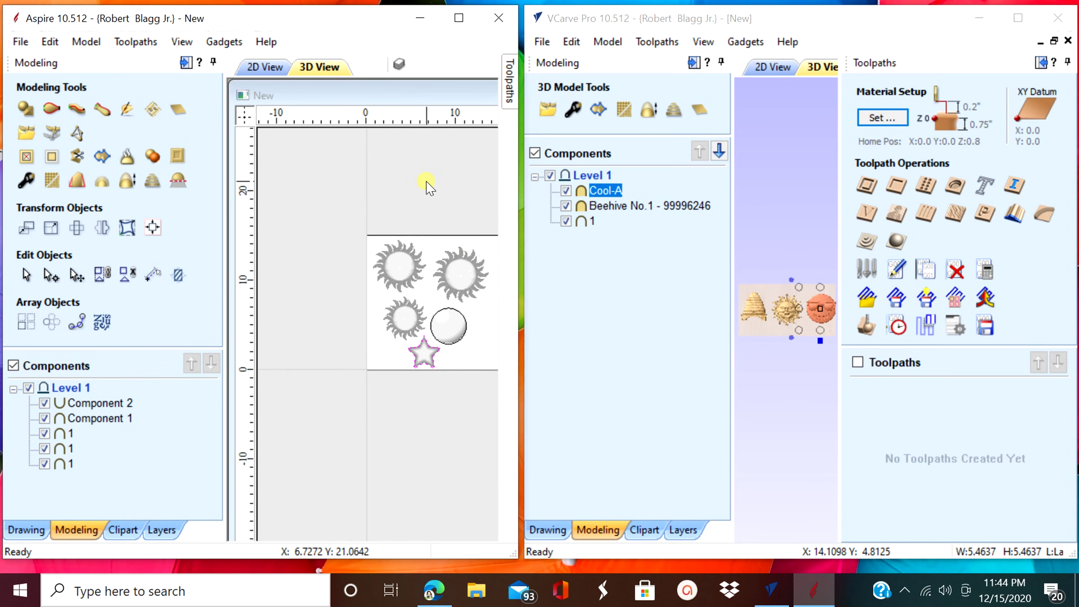
scroll(464, 412, "up", 2)
scroll(465, 410, "down", 1)
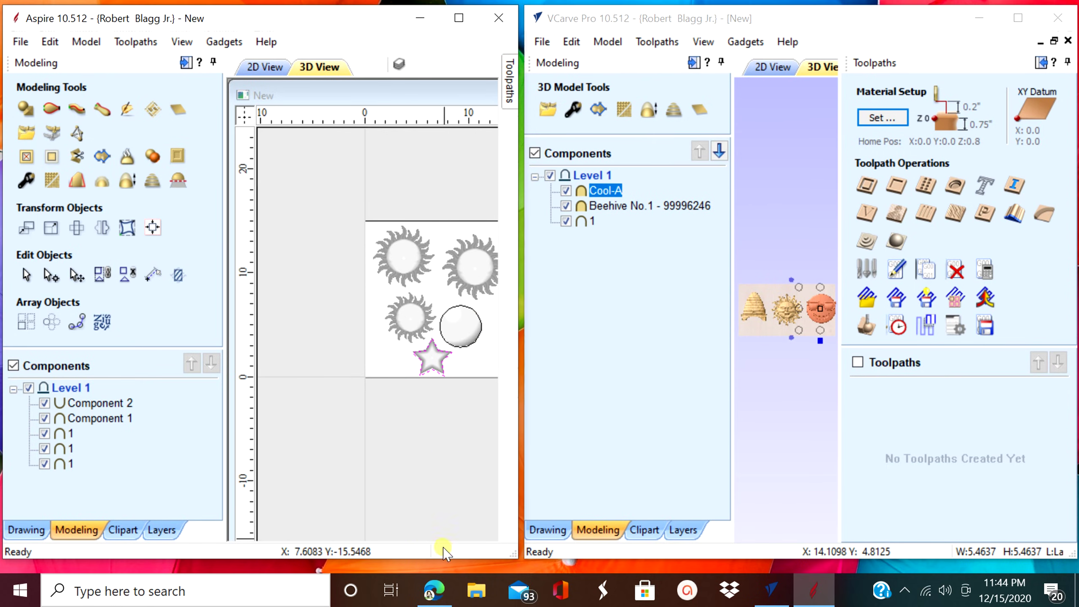
left_click(467, 23)
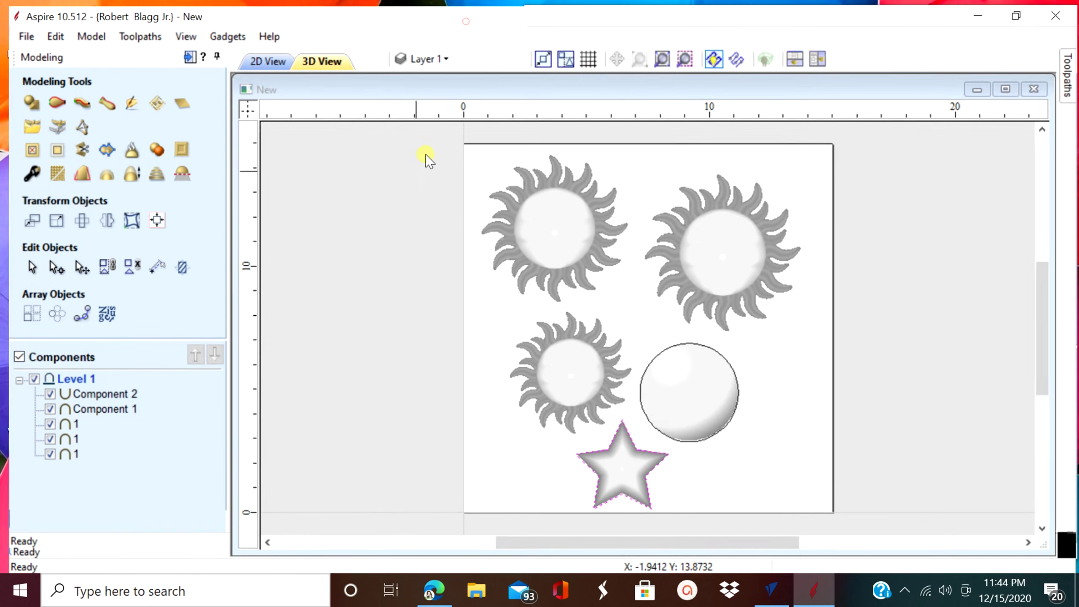
Select the three suns and the sphere and delete them.
left_click(254, 55)
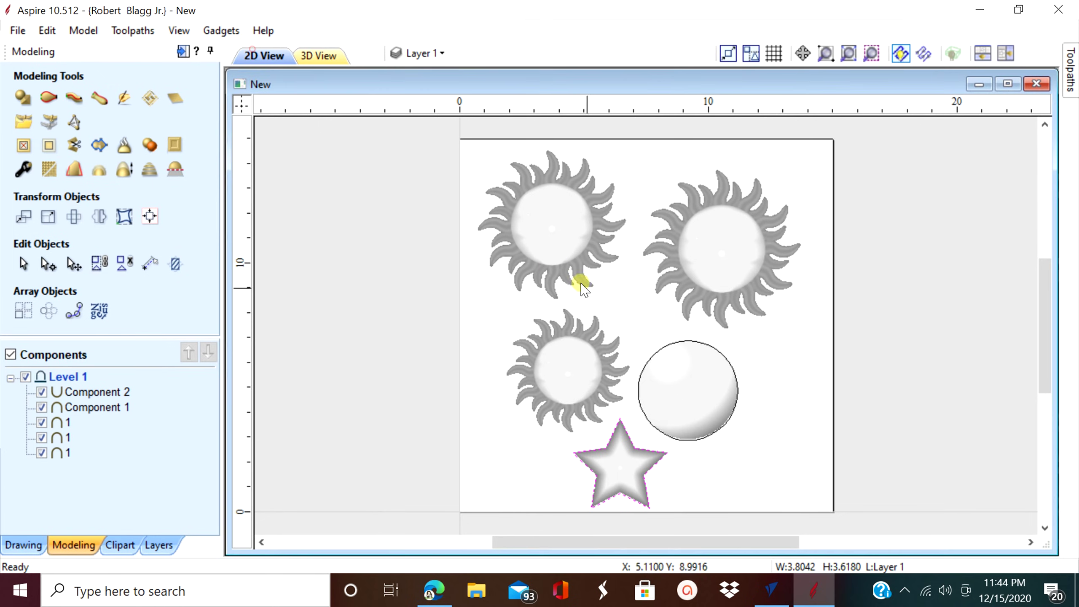
left_click(477, 211)
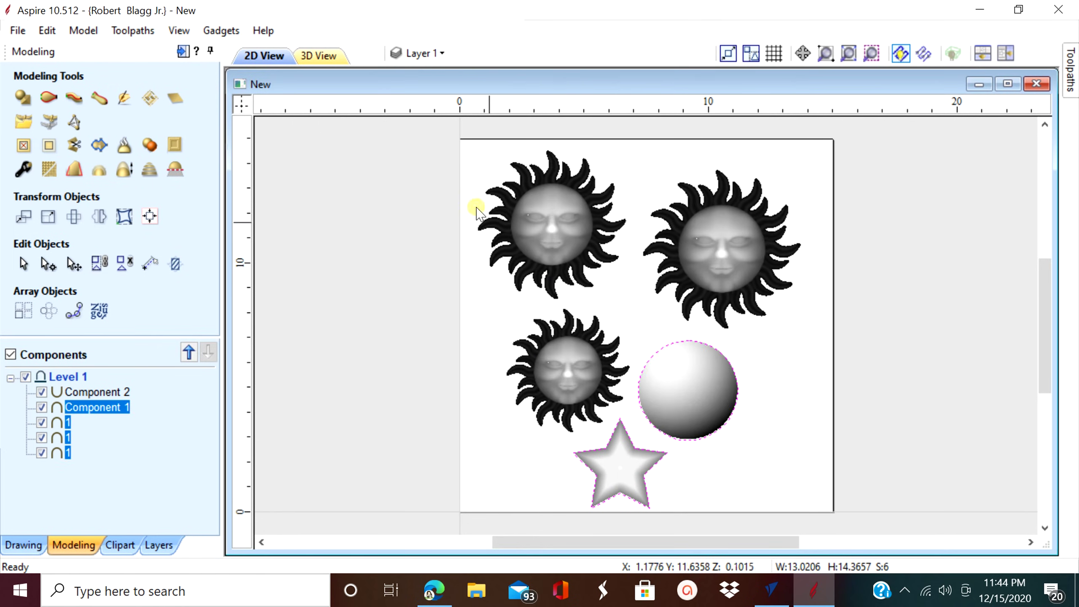
right_click(558, 271)
left_click(618, 250)
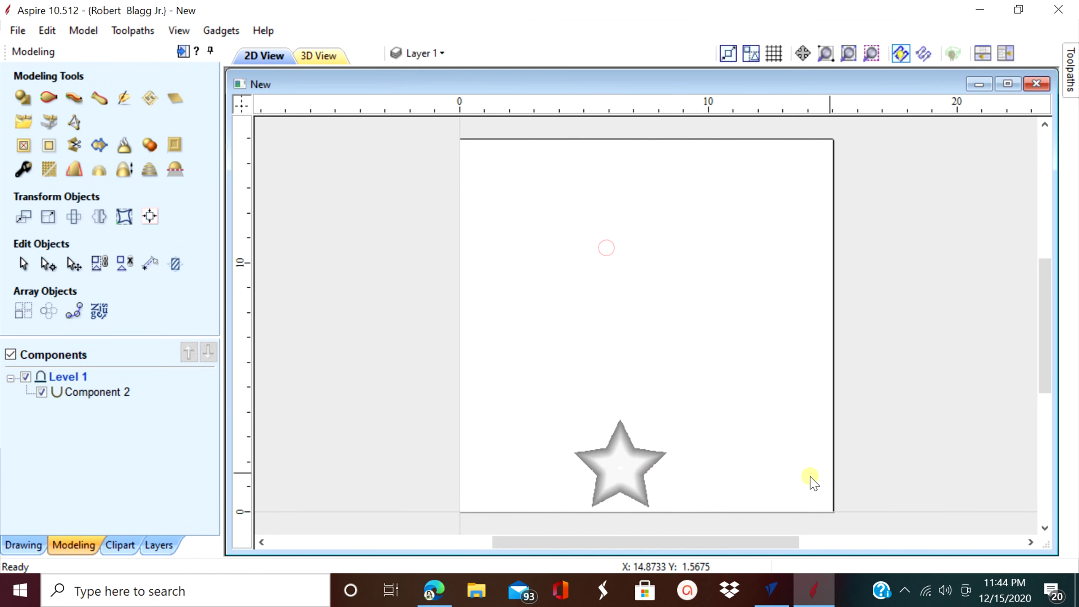
Select the remaining star and bring up its context menu to delete it.
right_click(513, 439)
left_click(429, 429)
left_click(607, 486)
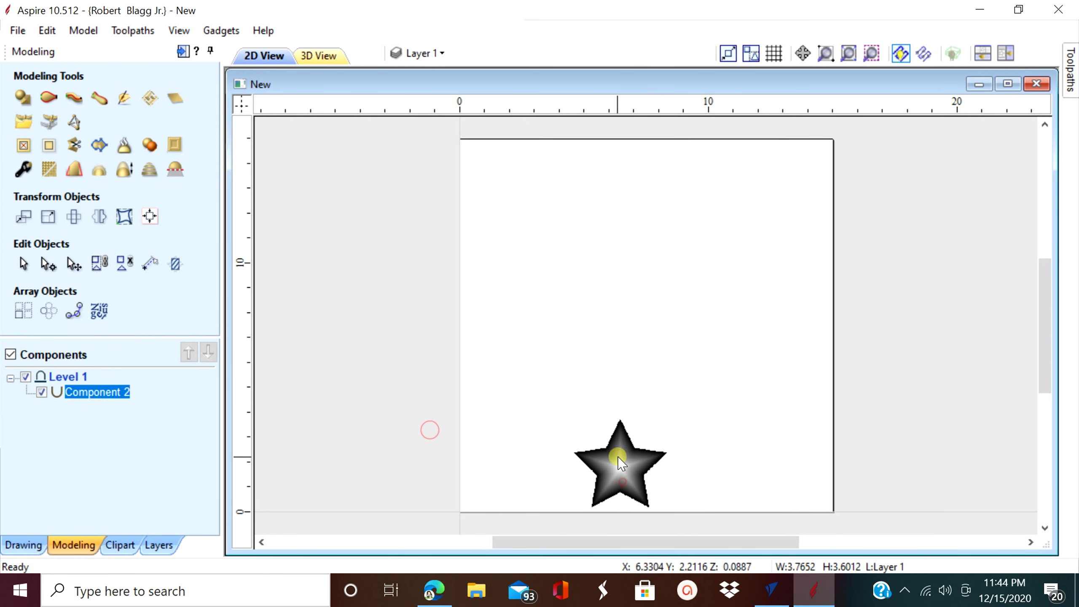
right_click(618, 451)
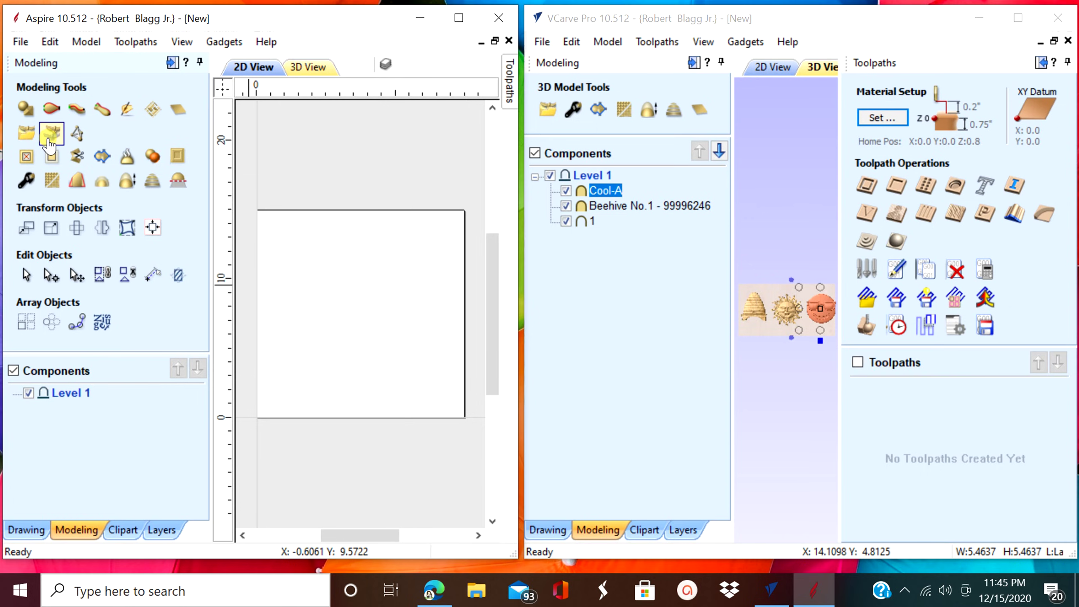
Create a component from the bitmap IMG_0979 in the Downloads folder.
left_click(54, 135)
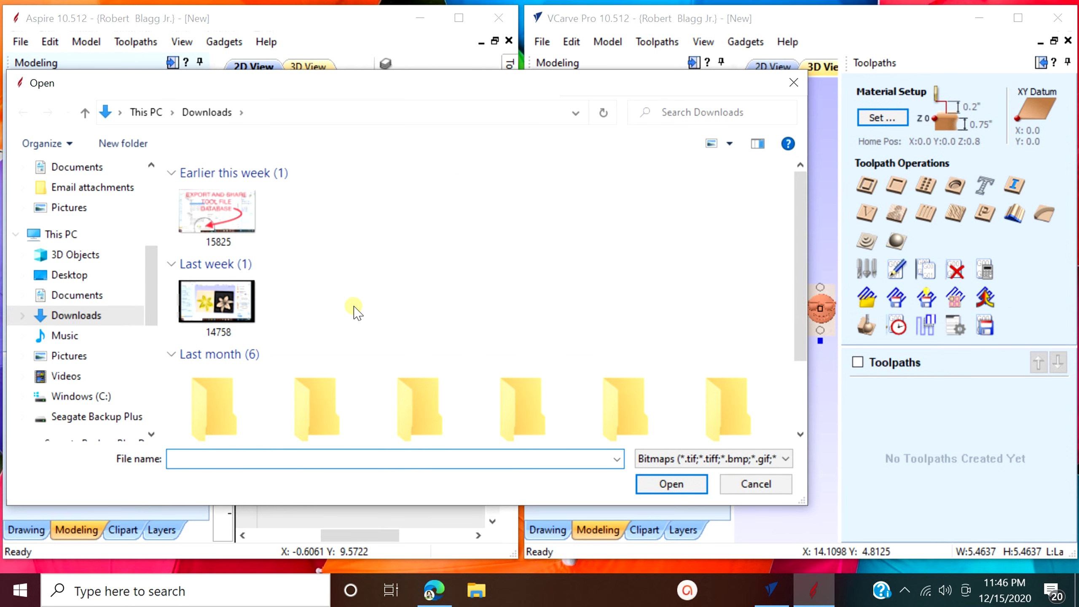
scroll(382, 308, "down", 1)
scroll(429, 306, "up", 10)
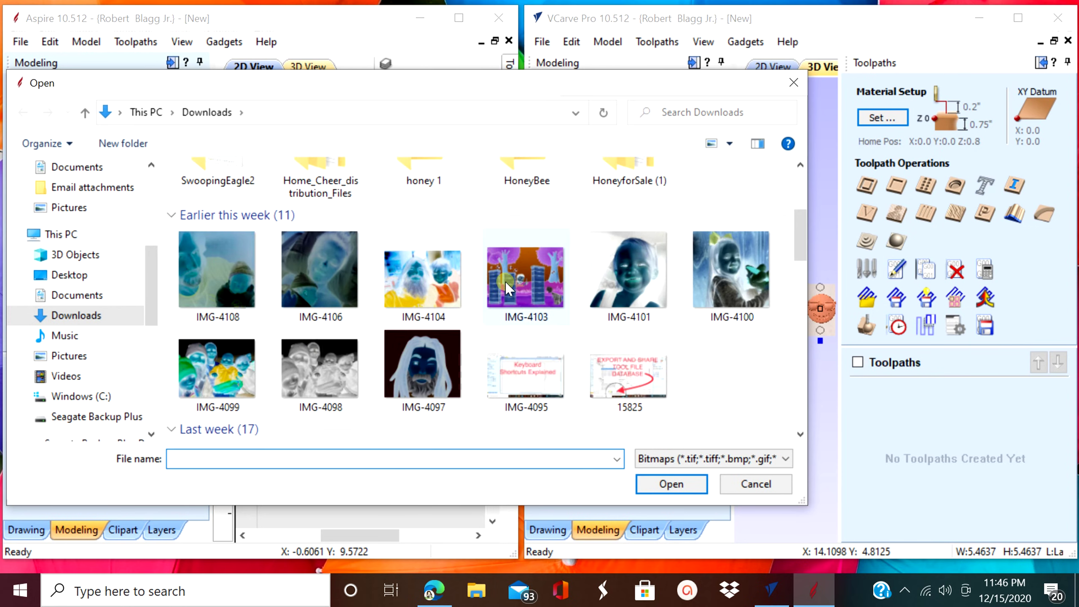
scroll(507, 284, "down", 7)
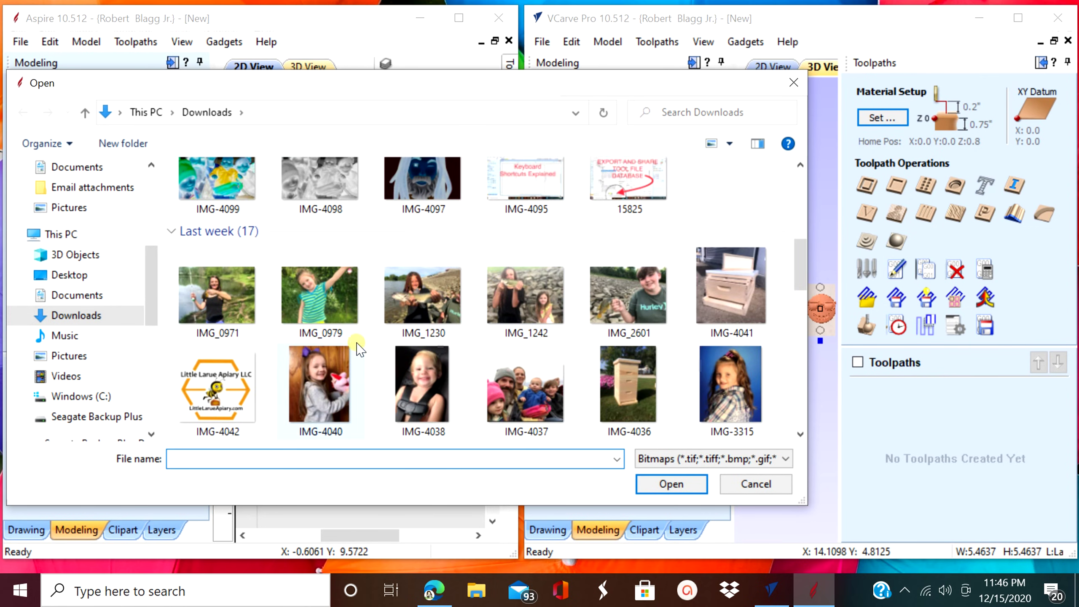
left_click(329, 306)
left_click(671, 484)
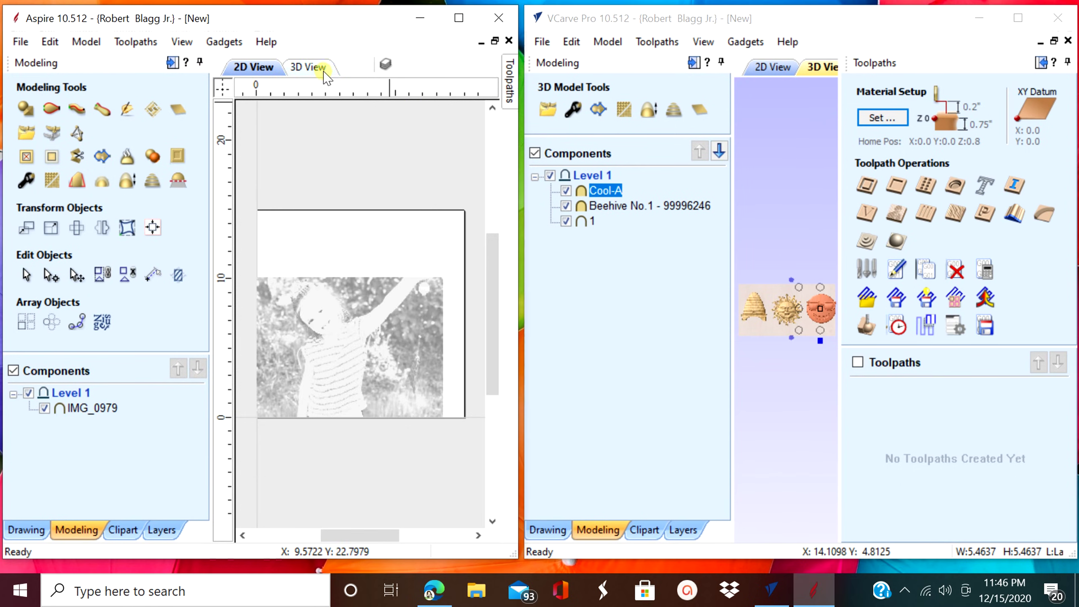
Centre the photo component within the material using the alignment tools.
left_click(149, 230)
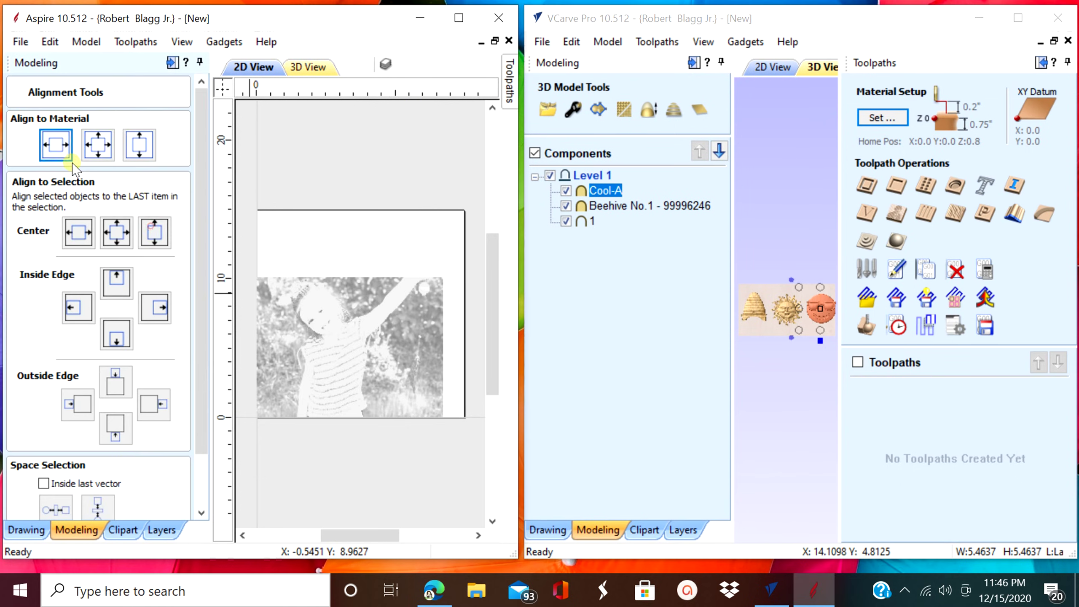
left_click(97, 144)
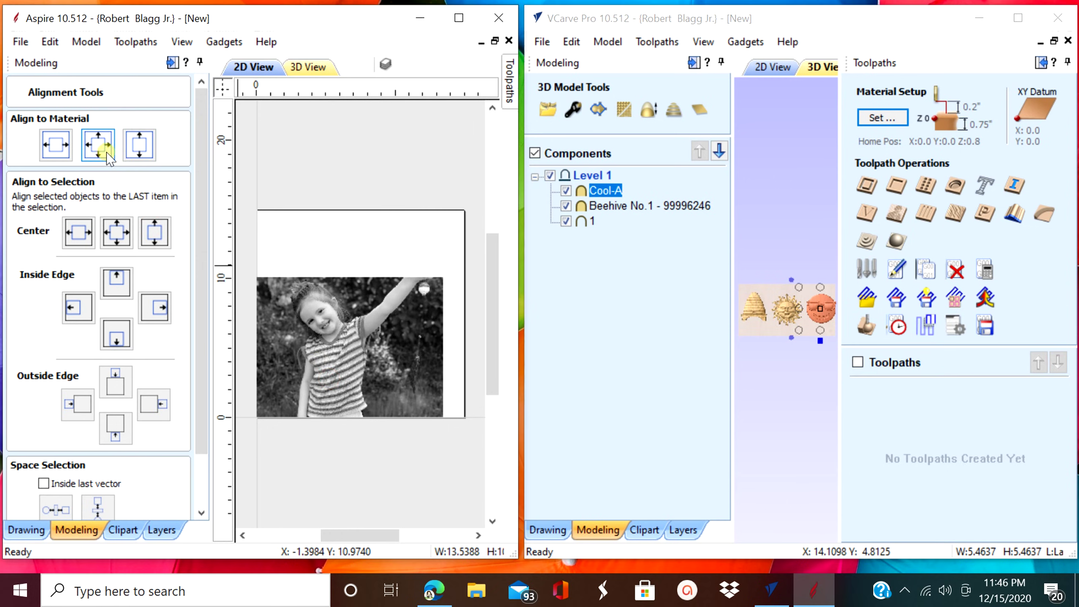
left_click(141, 147)
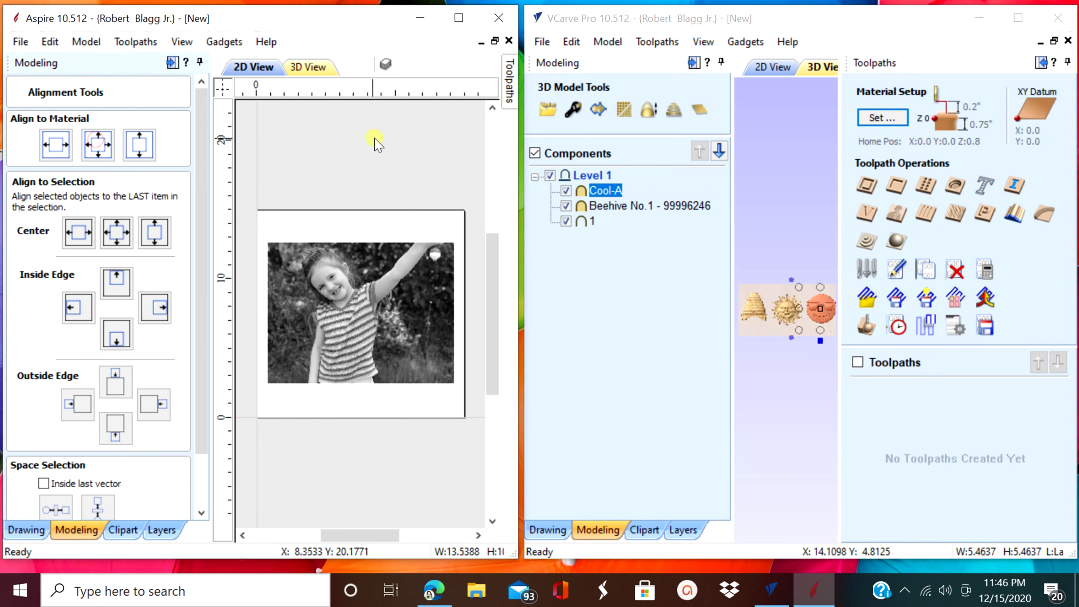
Maximize Aspire, tile the 2D and 3D views vertically, and return to Modeling Tools.
left_click(459, 20)
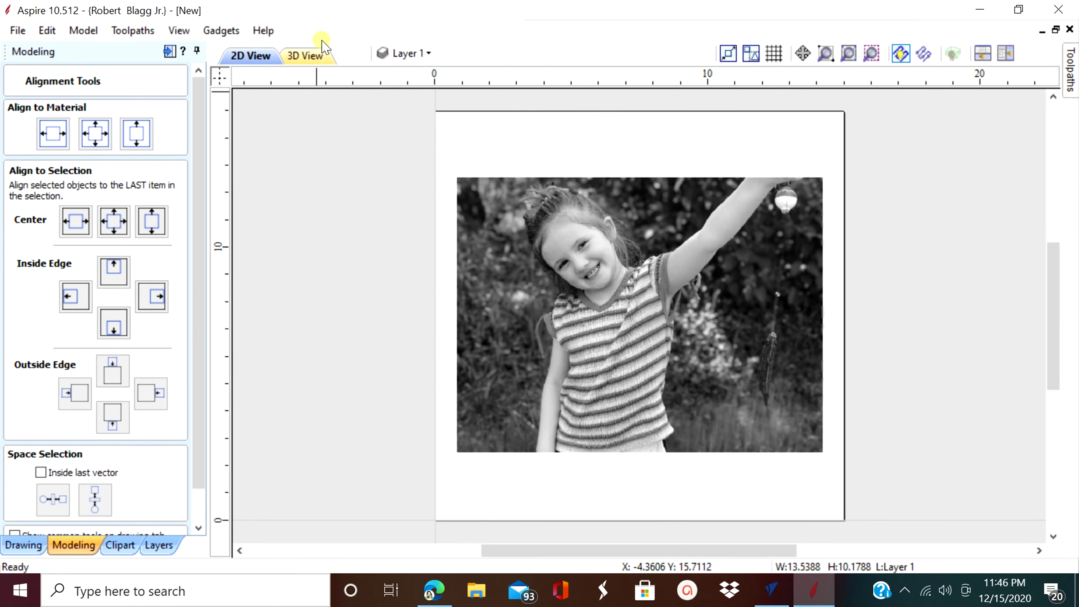
left_click(848, 53)
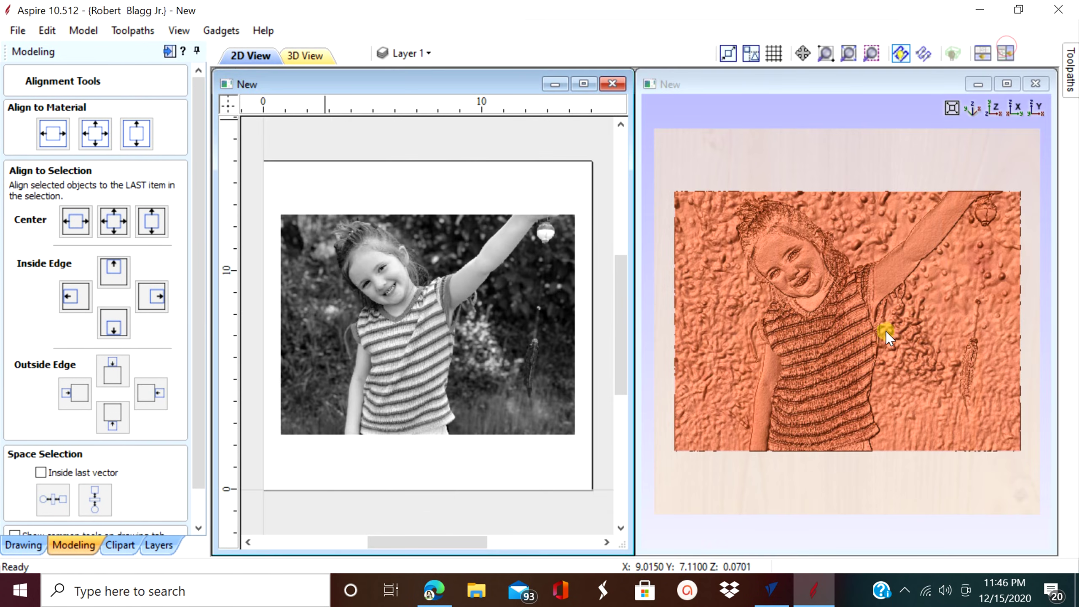
left_click(889, 334)
scroll(865, 336, "up", 5)
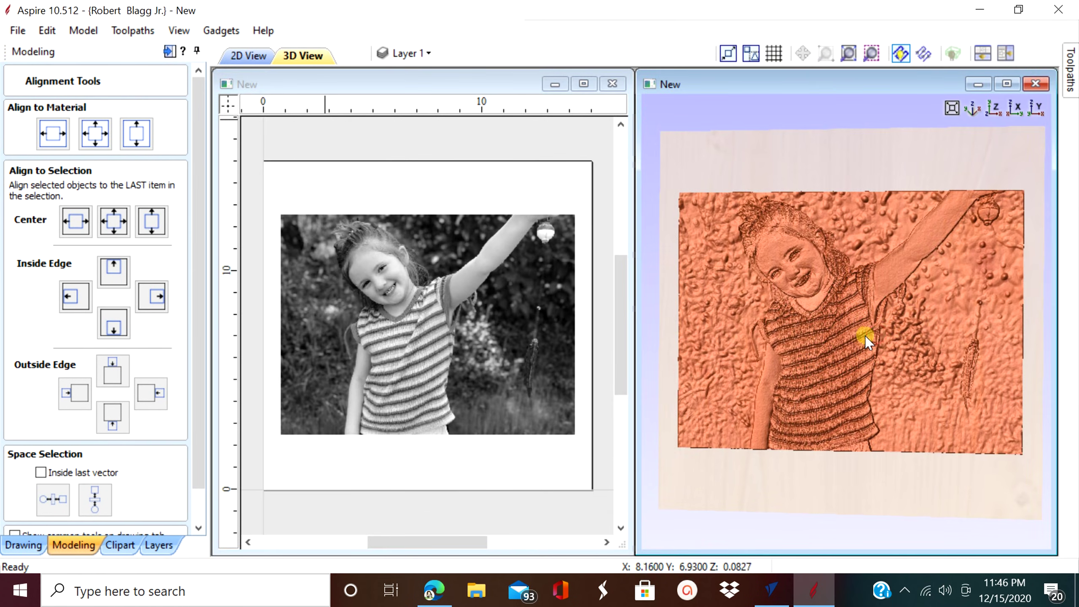
scroll(824, 405, "down", 5)
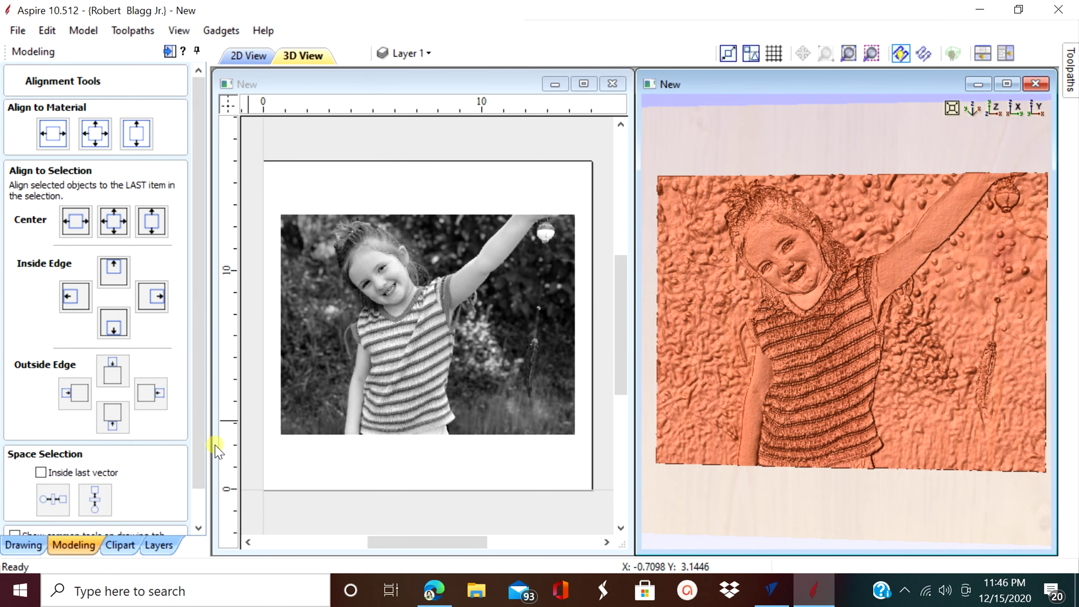
left_click_drag(194, 459, 194, 492)
left_click(173, 524)
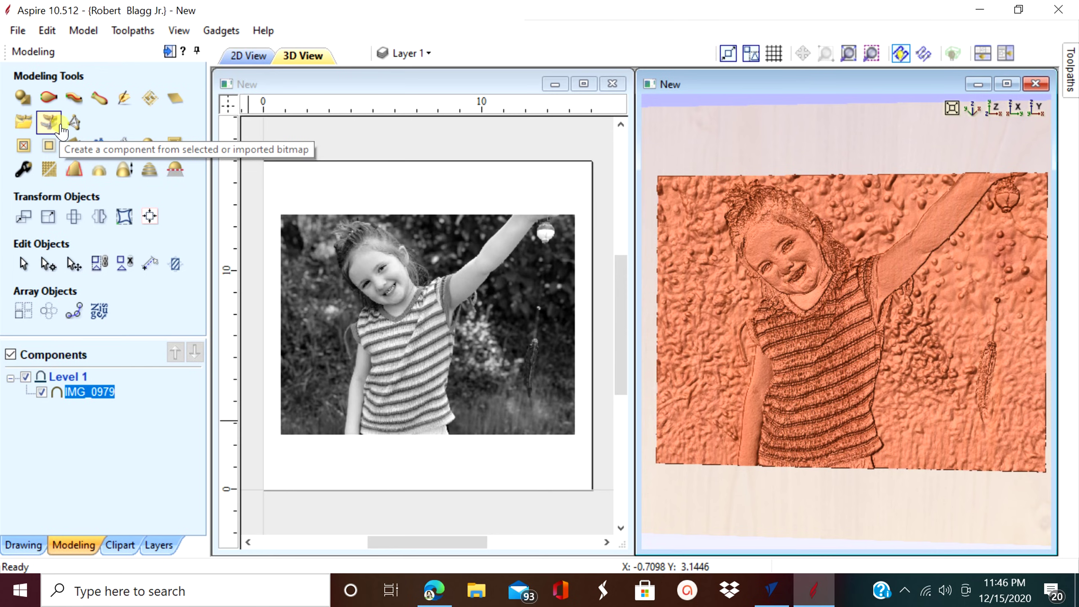
Smooth the photo relief, comparing strong and no smoothing before settling on a light amount.
left_click(49, 170)
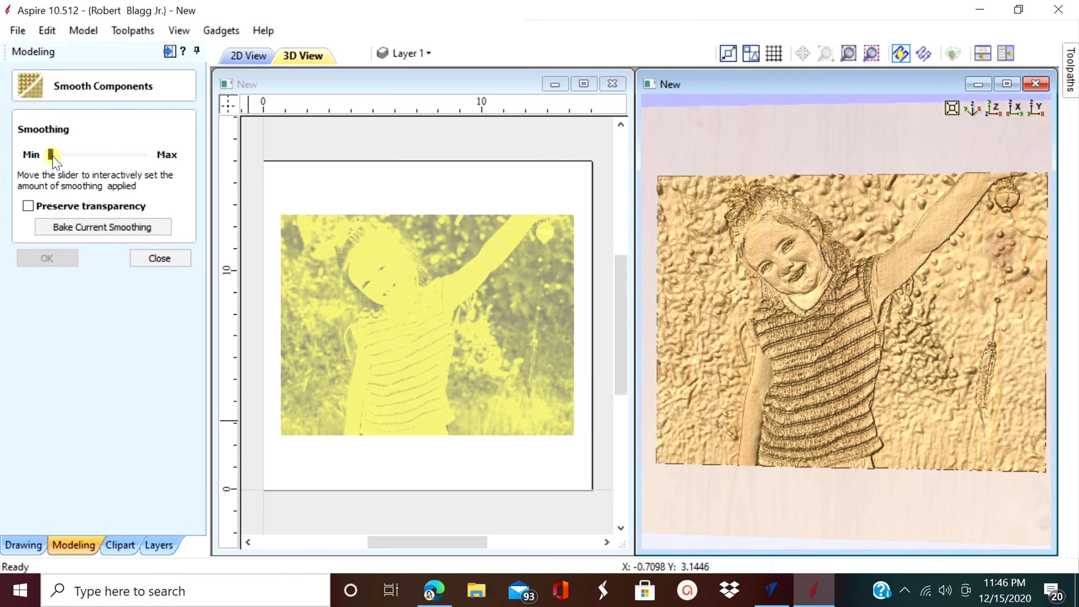
left_click_drag(64, 155, 232, 151)
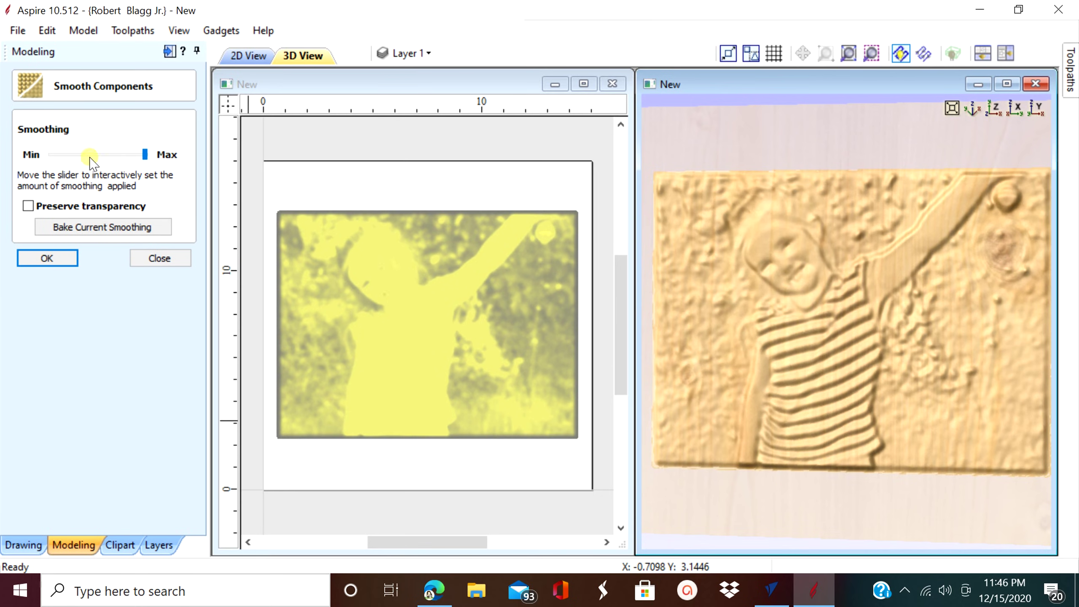
mouse_move(81, 168)
left_mouse_down()
mouse_move(49, 157)
mouse_move(81, 158)
left_mouse_up()
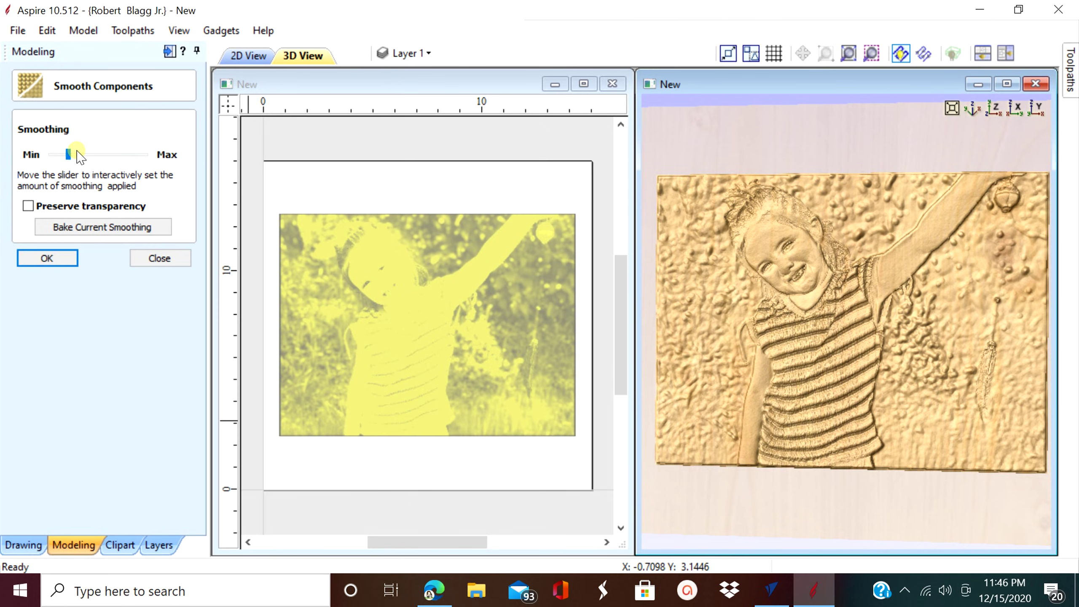
scroll(771, 247, "up", 3)
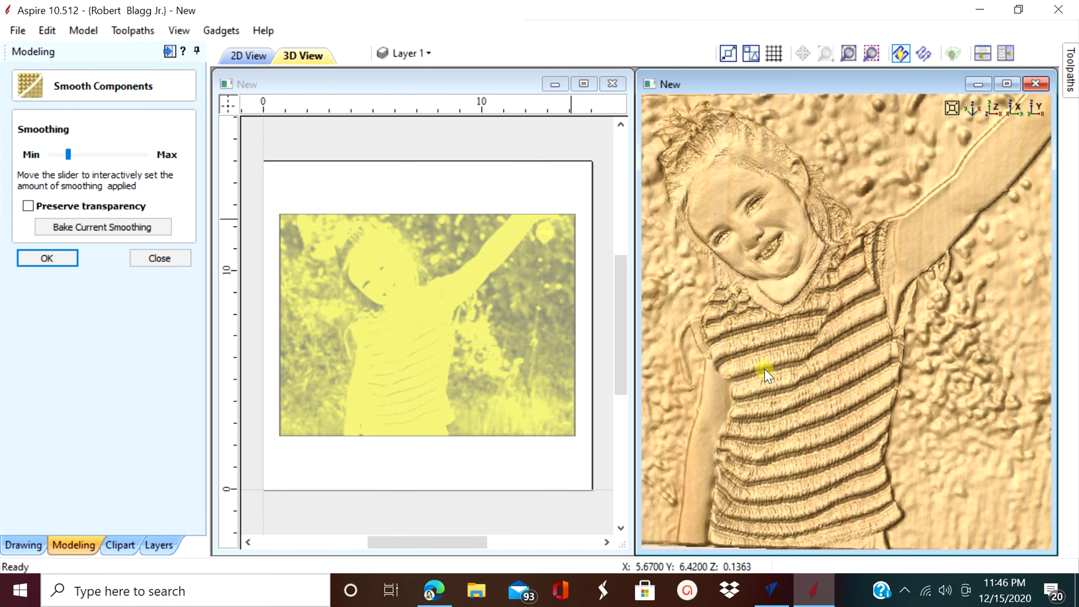
scroll(765, 374, "down", 1)
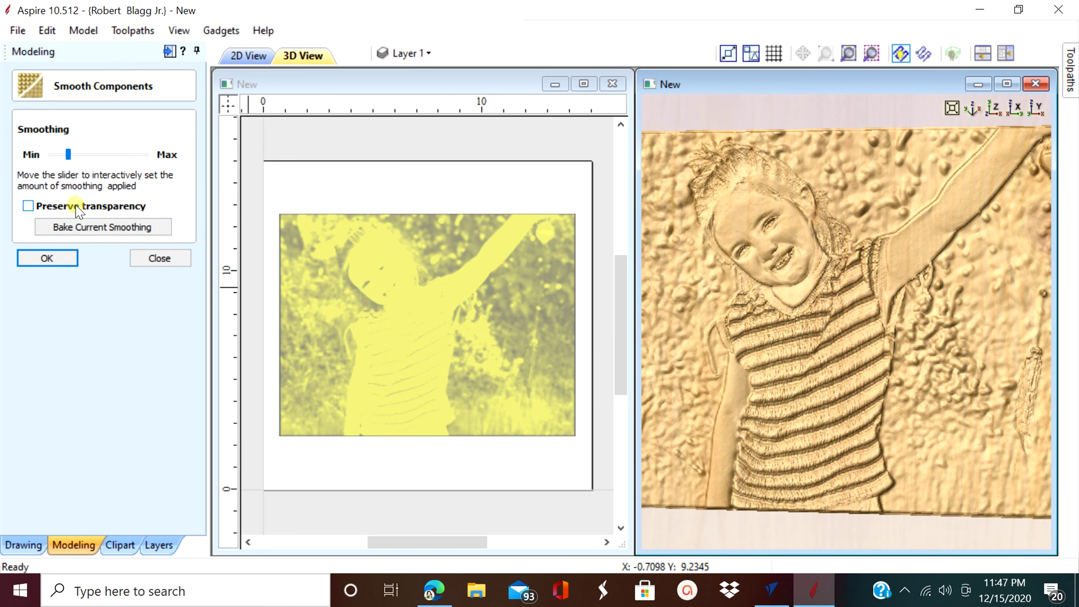
left_click_drag(64, 159, 70, 156)
Inspect the smoothed relief in 3D, bake the current smoothing and close the tool.
left_click_drag(774, 276, 975, 231)
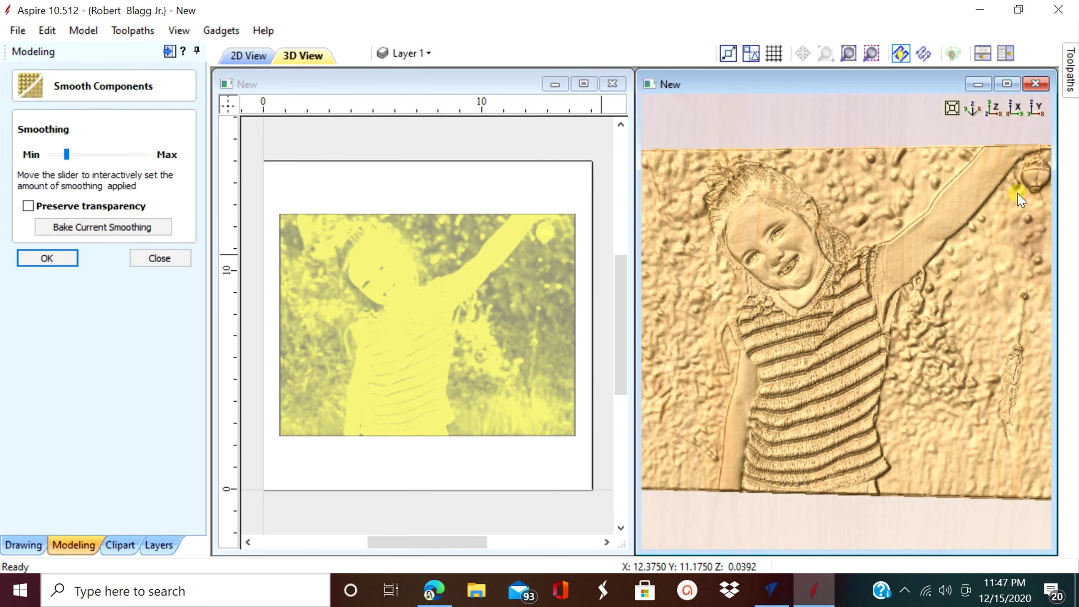
key("0")
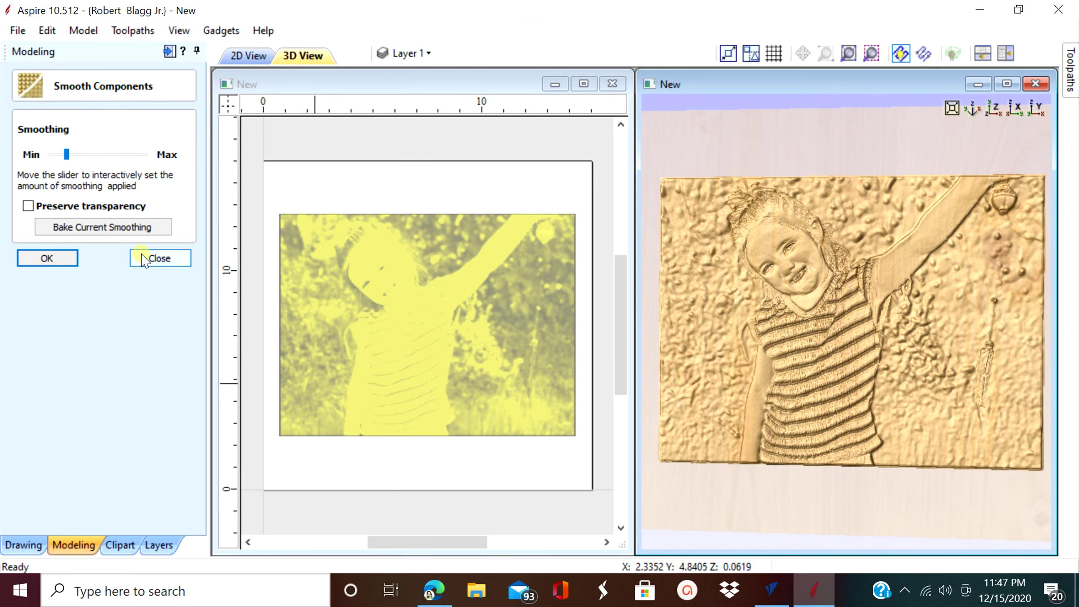
left_click(138, 230)
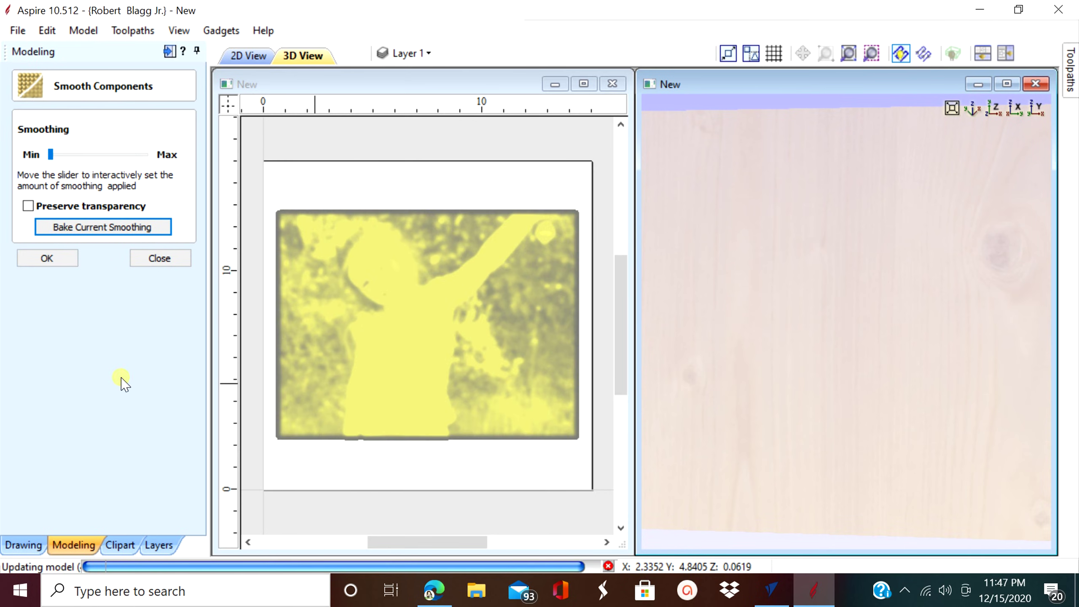
left_click(157, 258)
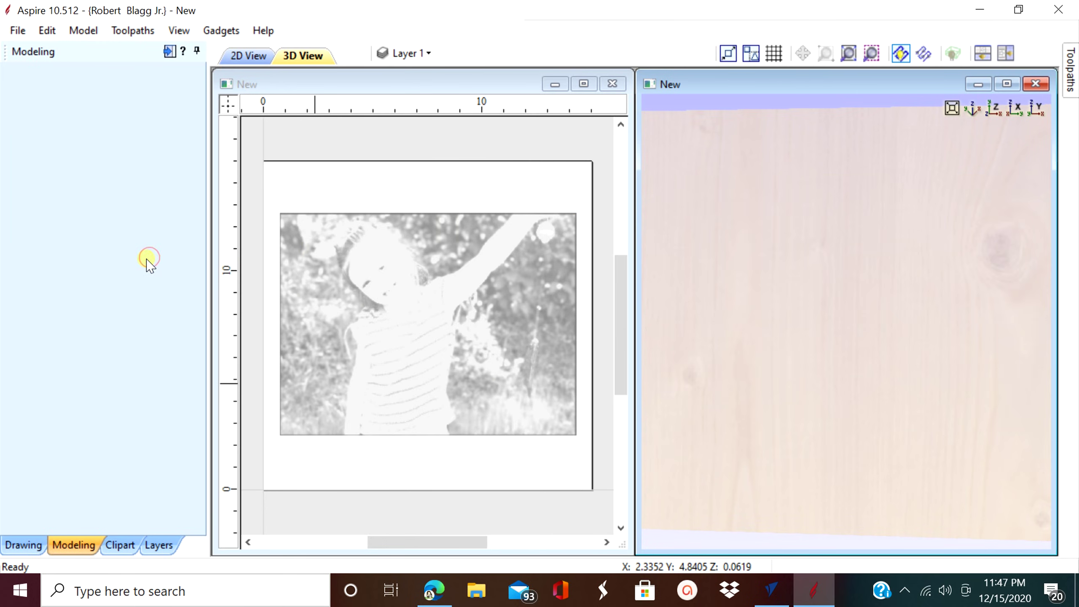
Accept the Material Setup for the relief toolpaths.
scroll(844, 335, "up", 2)
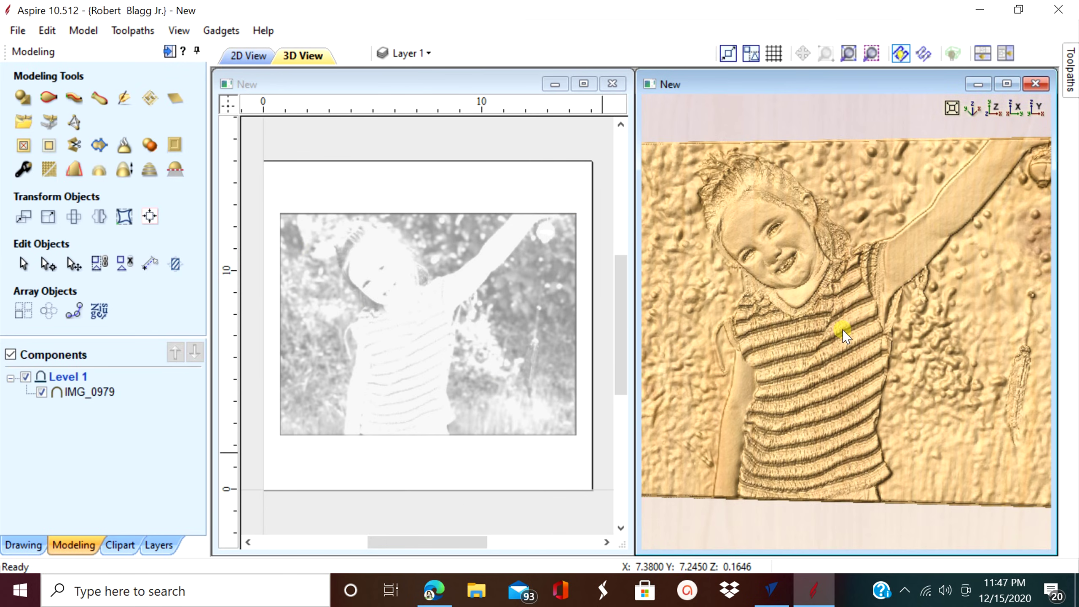
scroll(844, 335, "down", 2)
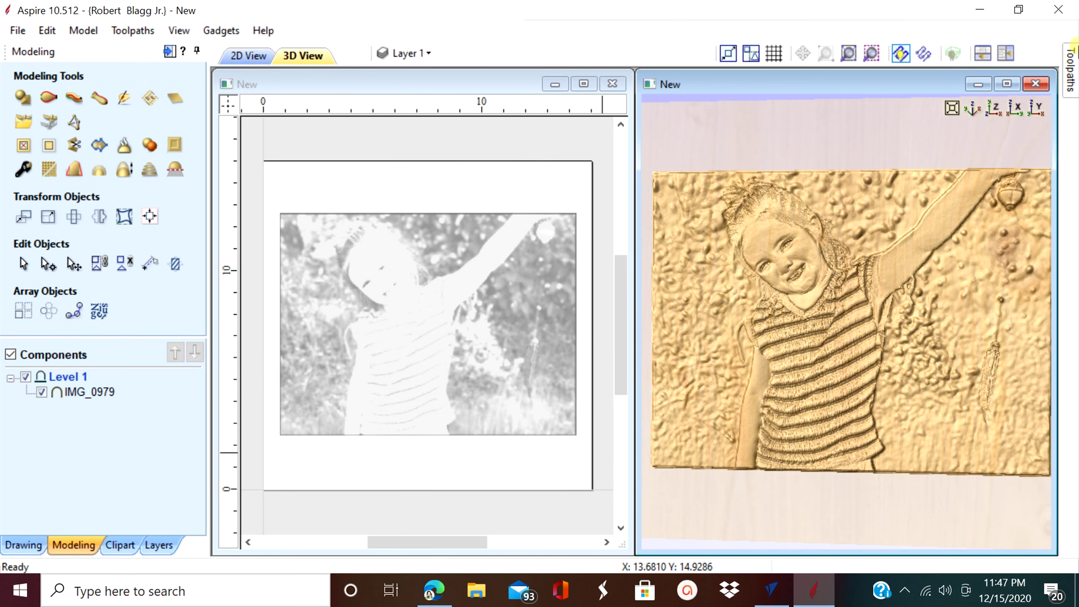
left_click(1072, 53)
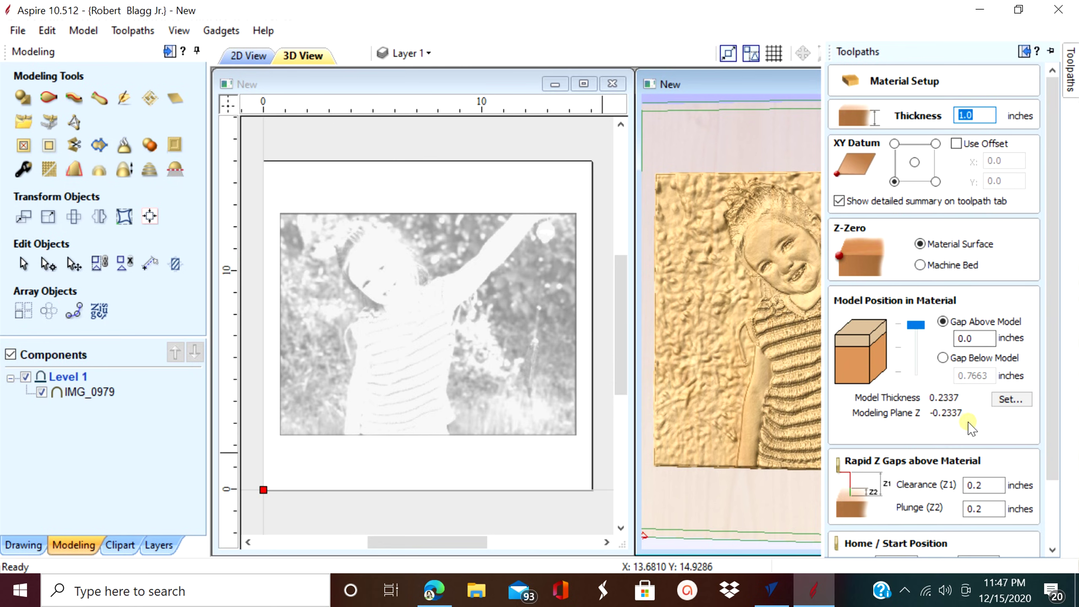
scroll(982, 428, "down", 3)
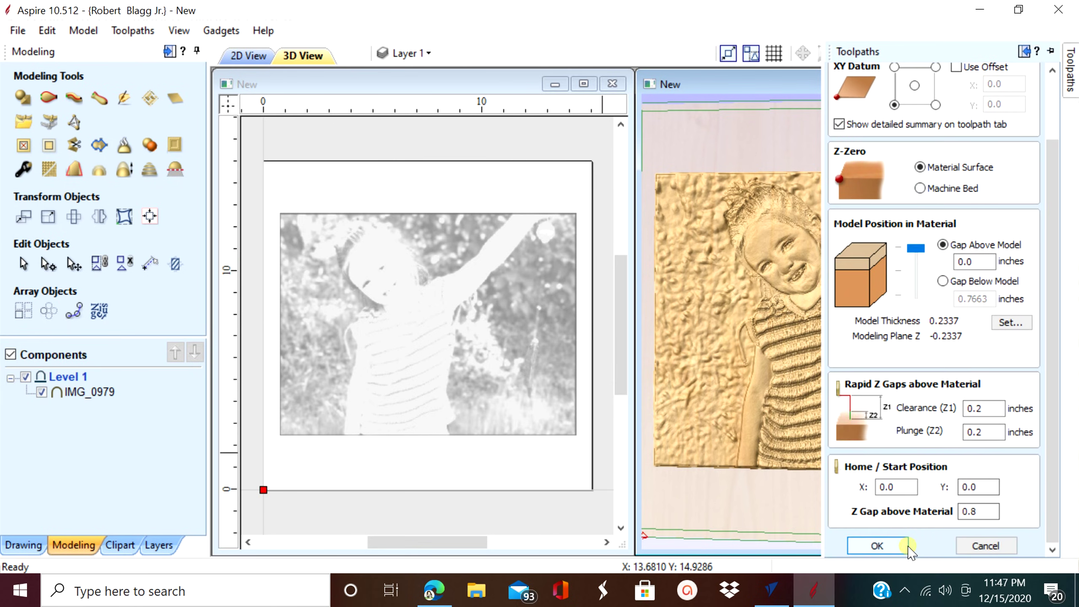
left_click(879, 545)
Calculate the 3D Finish toolpath with a tapered ball nose and preview it in Canadian Maple.
scroll(952, 297, "down", 1)
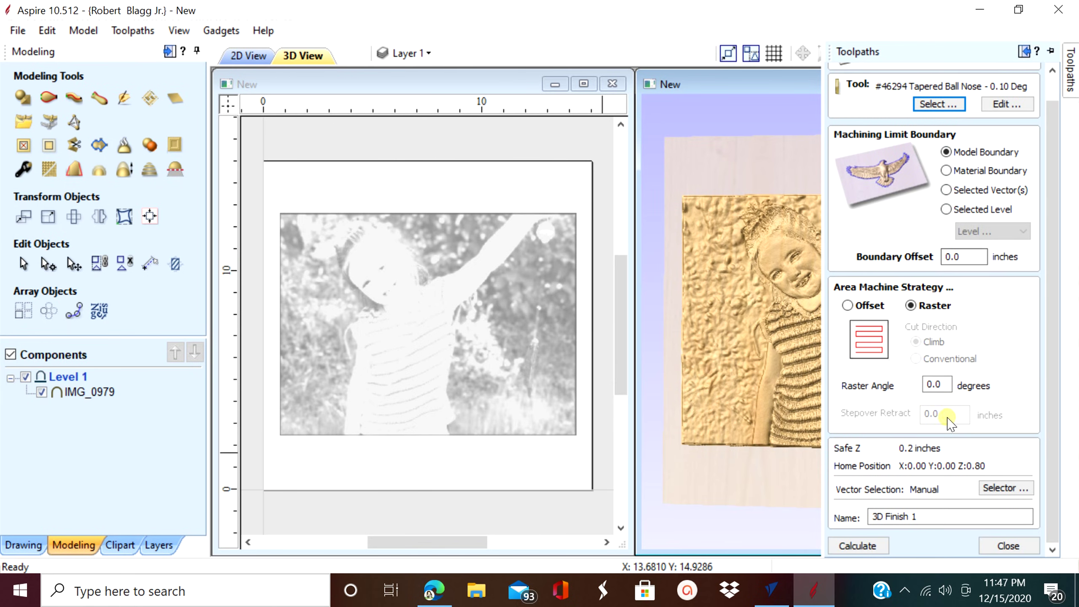
left_click(864, 545)
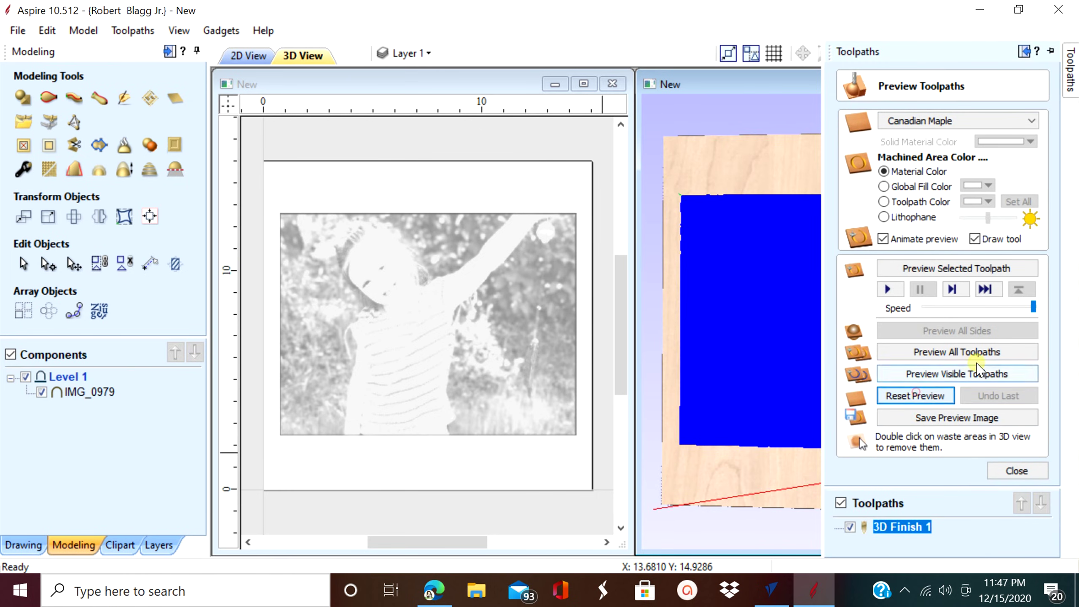
left_click(978, 374)
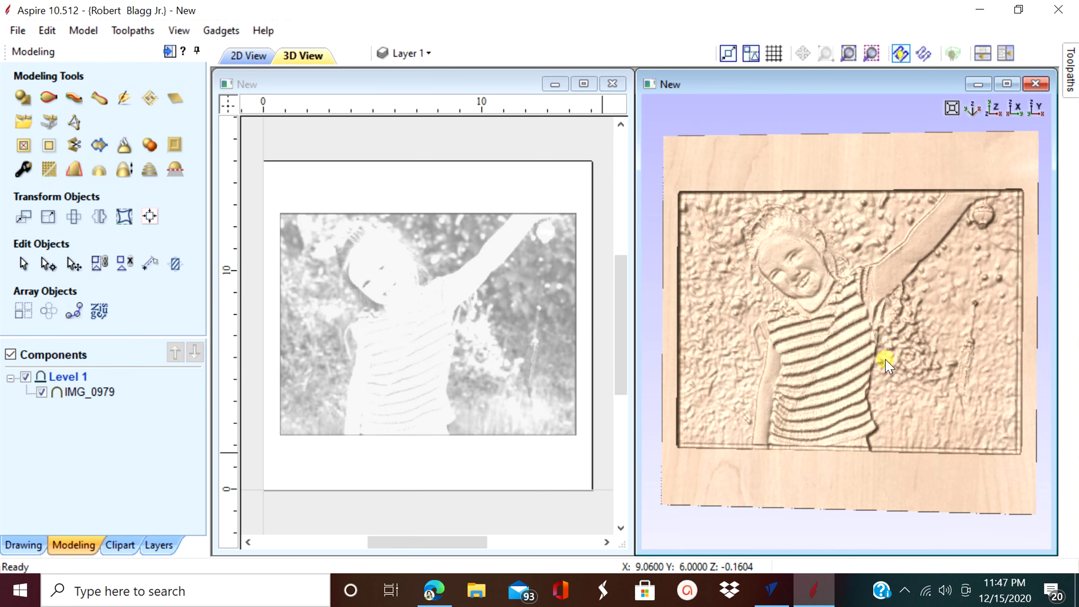
left_click_drag(855, 443, 872, 345)
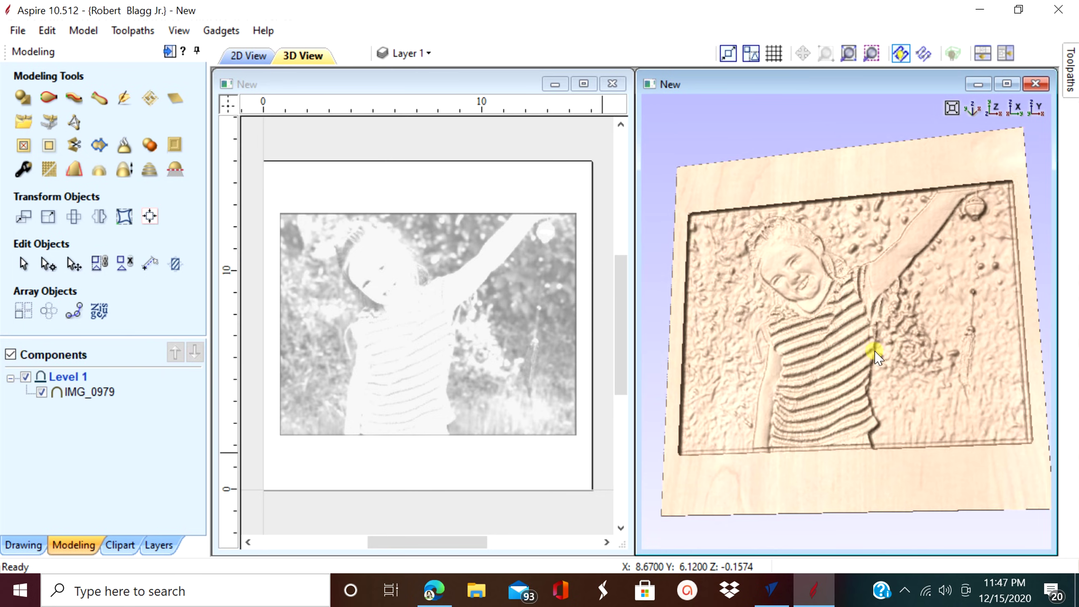
scroll(873, 345, "up", 3)
left_click(499, 313)
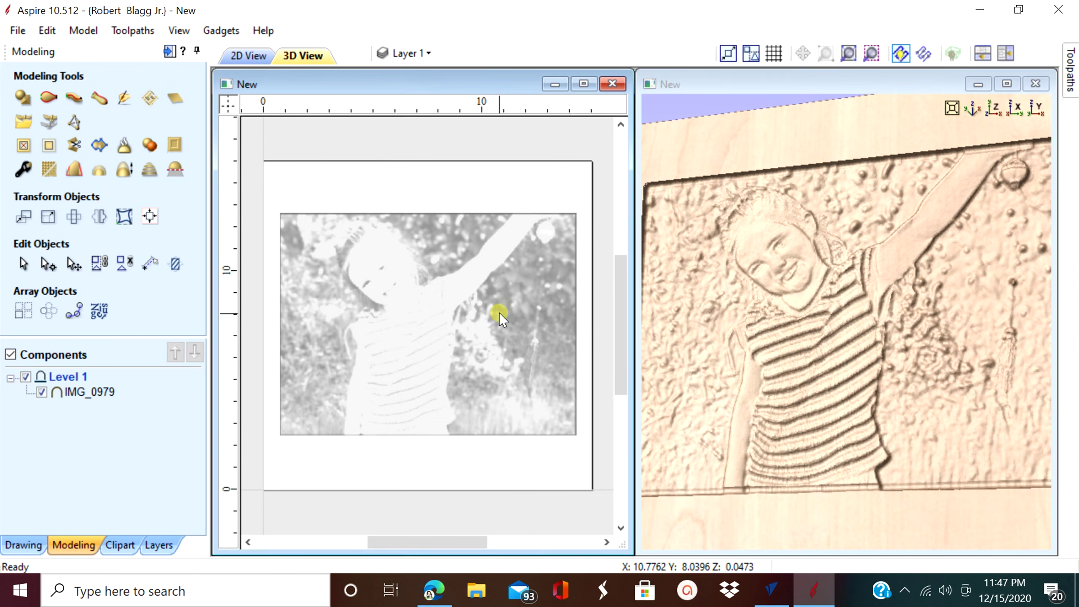
scroll(871, 359, "down", 3)
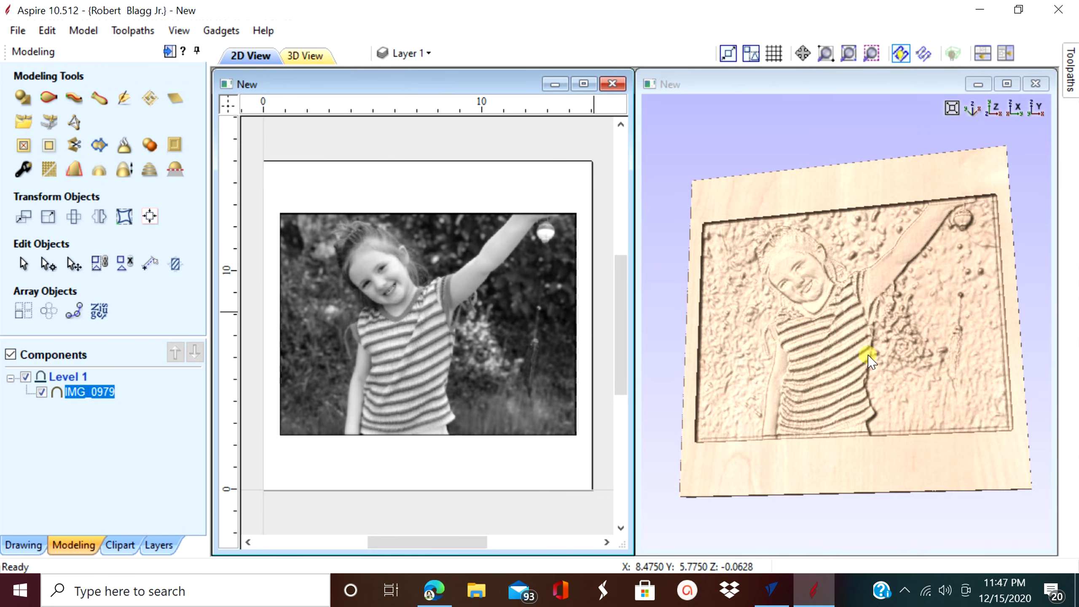